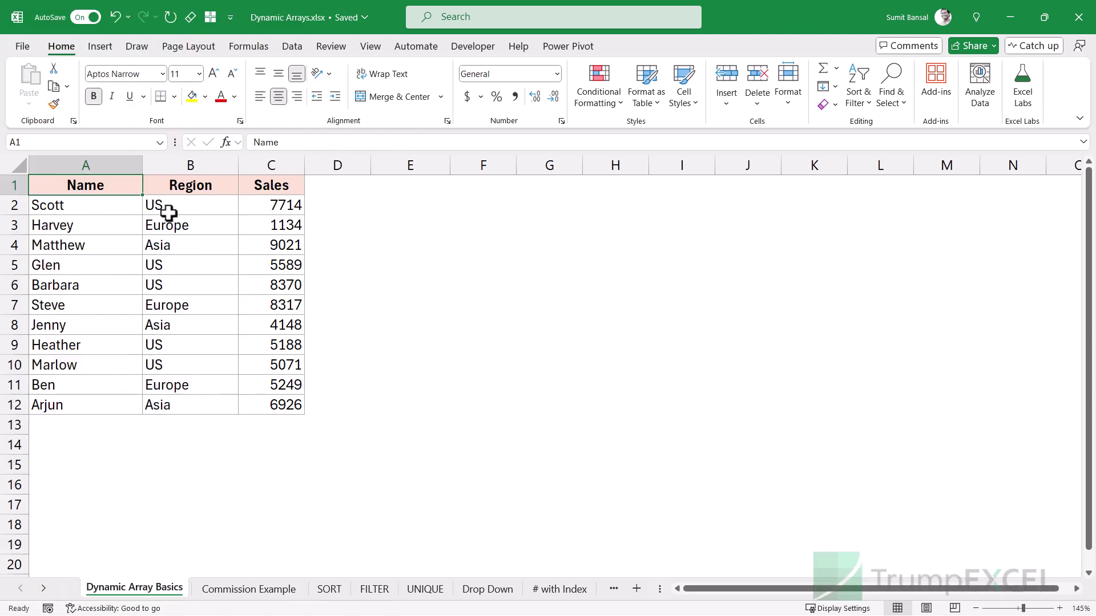
# Enter a dynamic array formula in E2 that references the source range: =A2:C12.
pyautogui.click(384, 207)
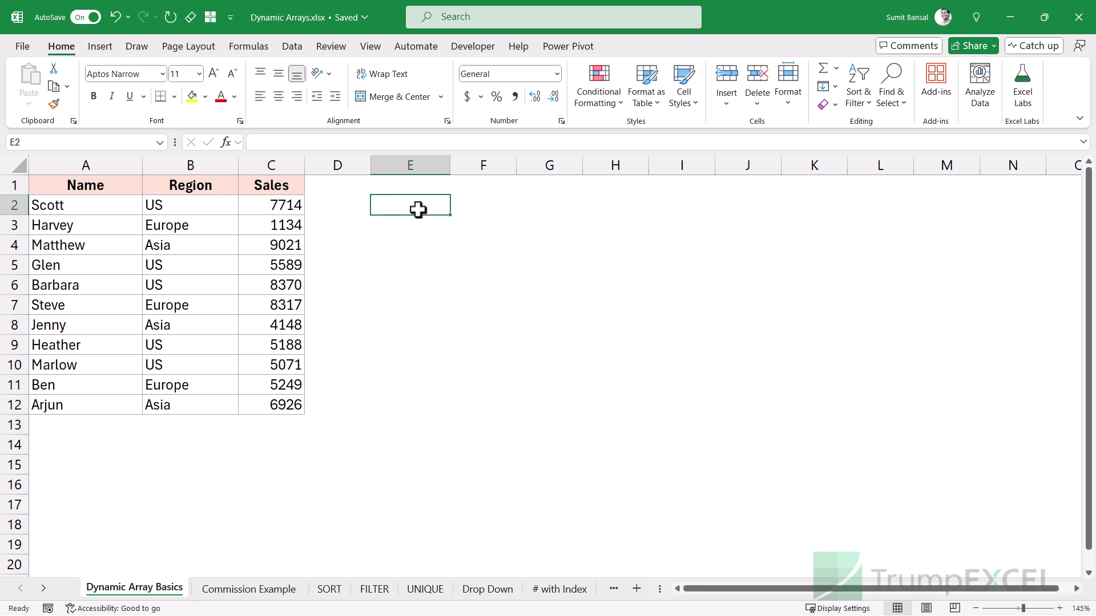
pyautogui.write('=')
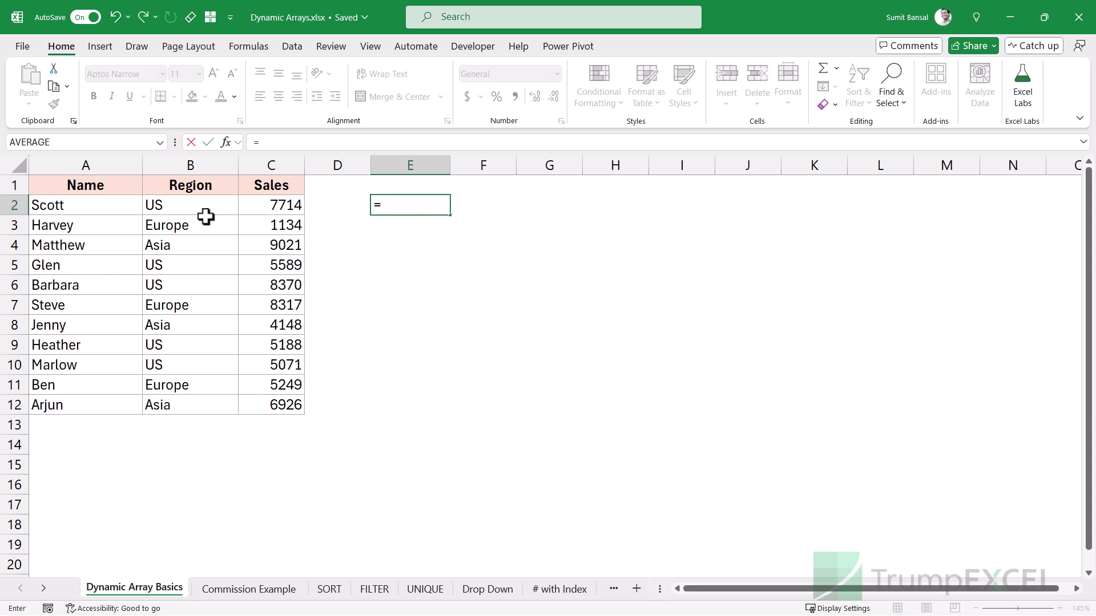
pyautogui.moveTo(108, 211); pyautogui.dragTo(259, 397)
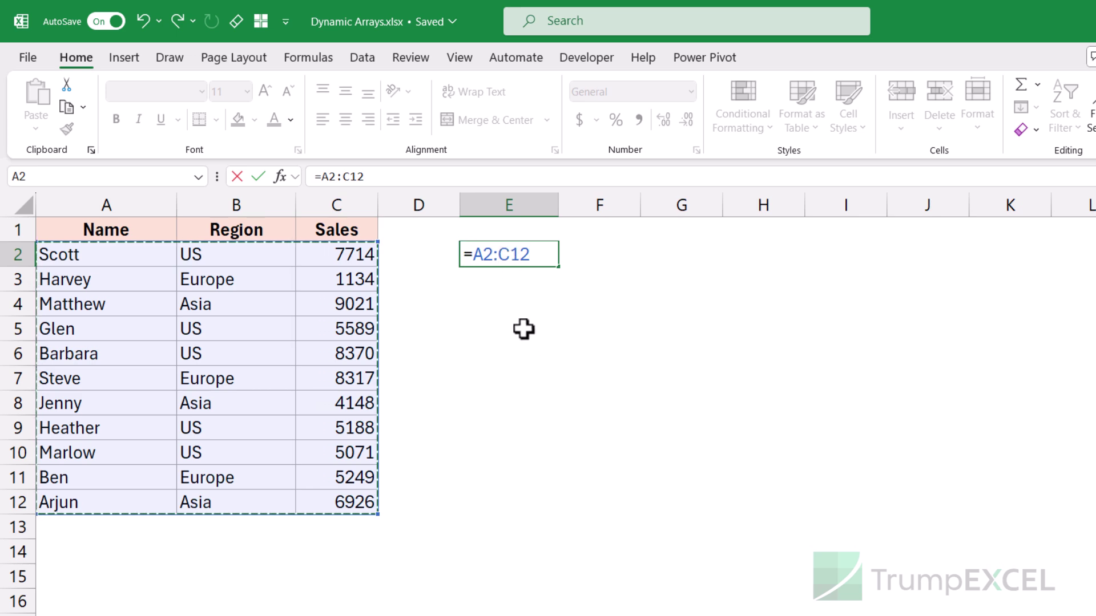
pyautogui.press('Return')
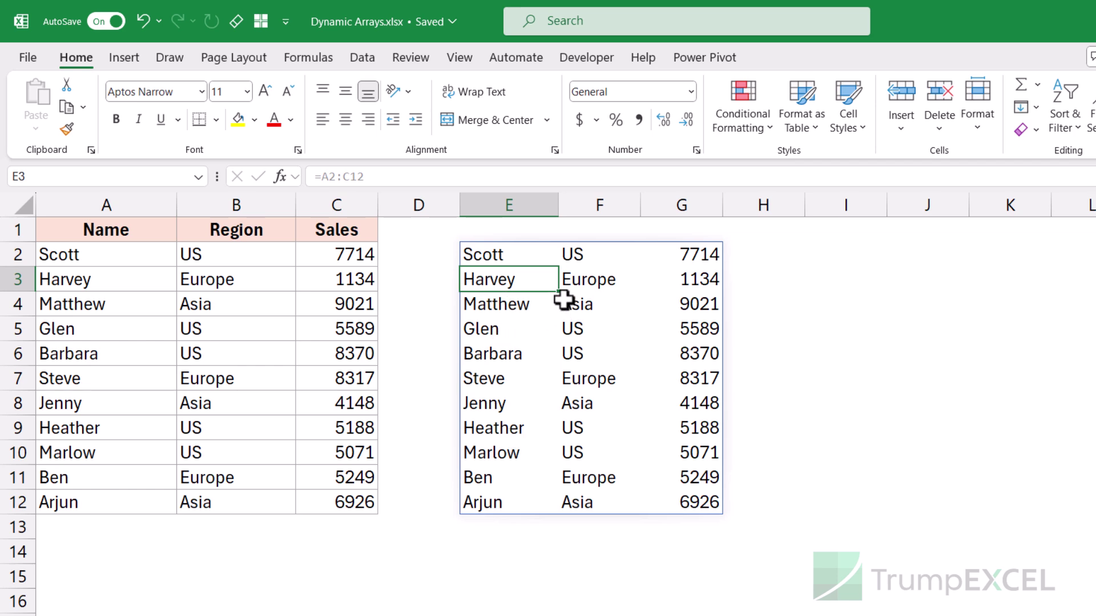
# Compare the formula in the source cell E2 with the one in the spilled cell E4.
pyautogui.click(529, 309)
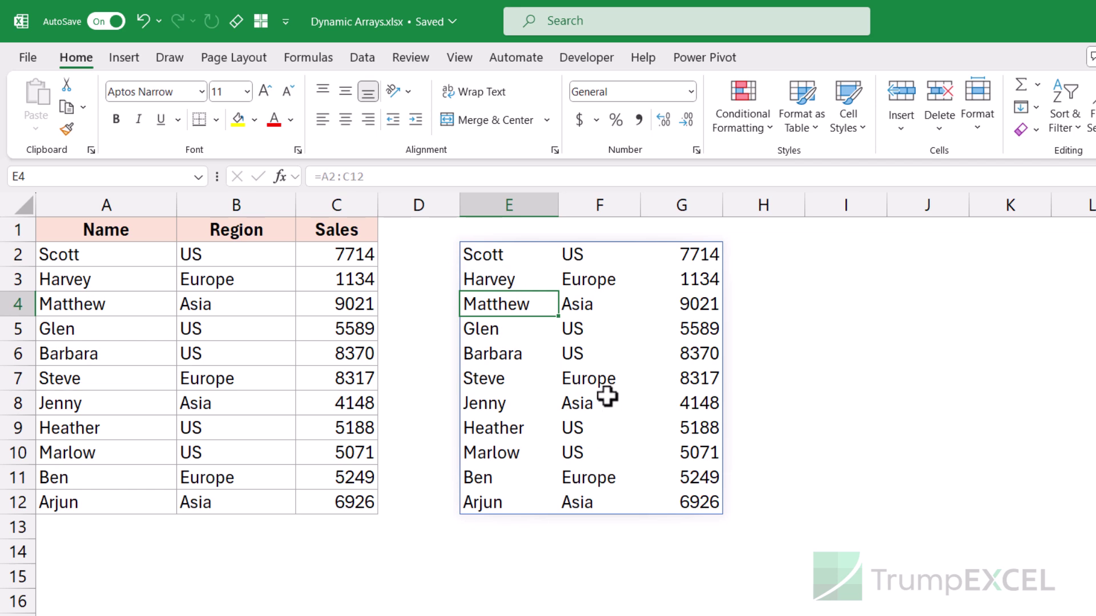
pyautogui.click(513, 258)
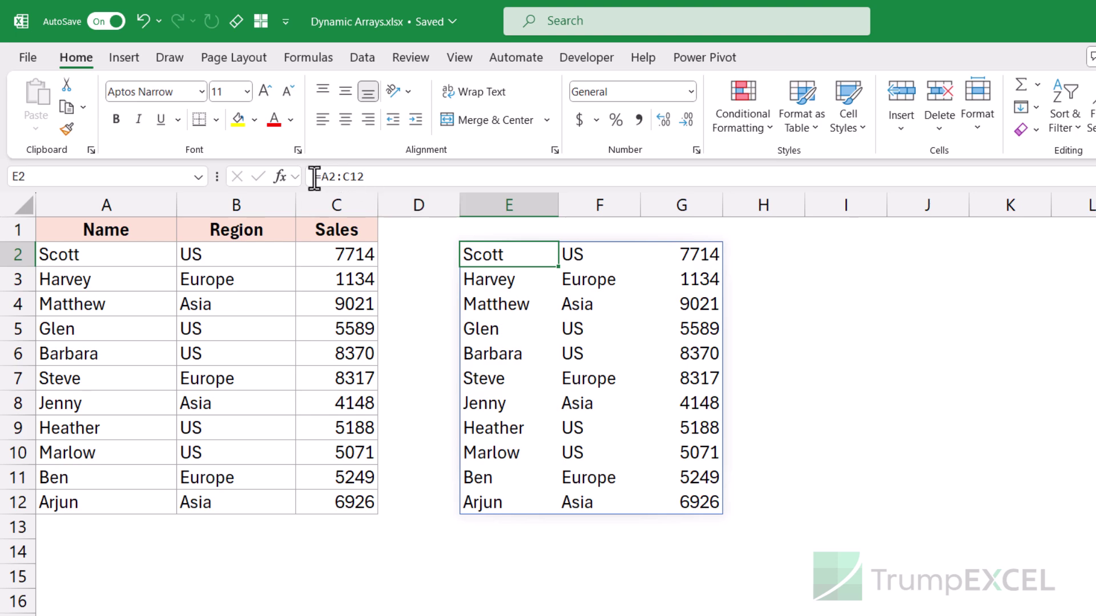
pyautogui.click(507, 304)
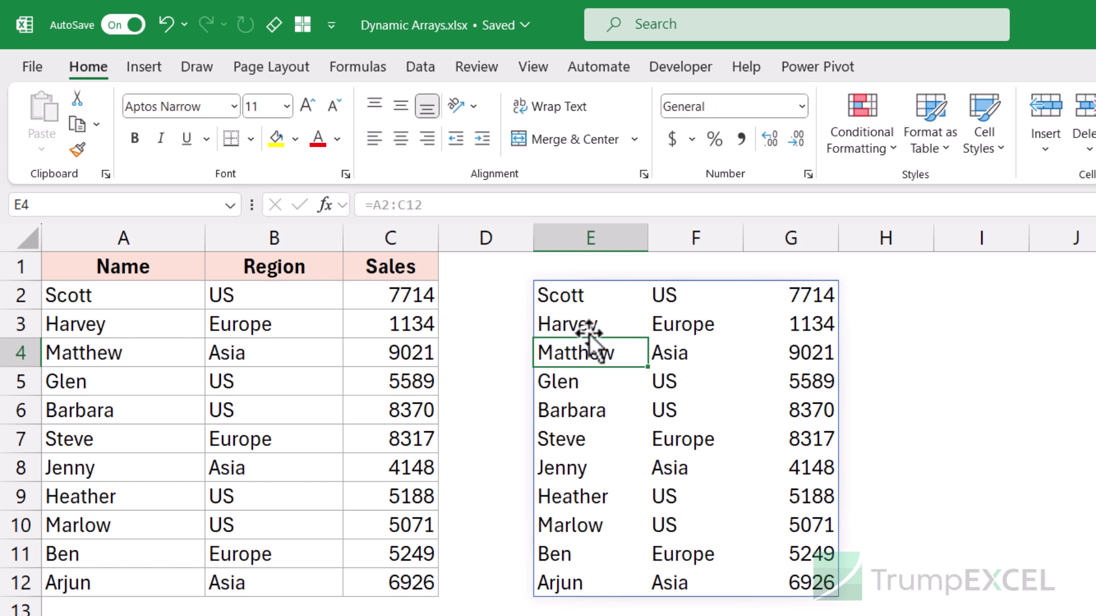
pyautogui.click(578, 292)
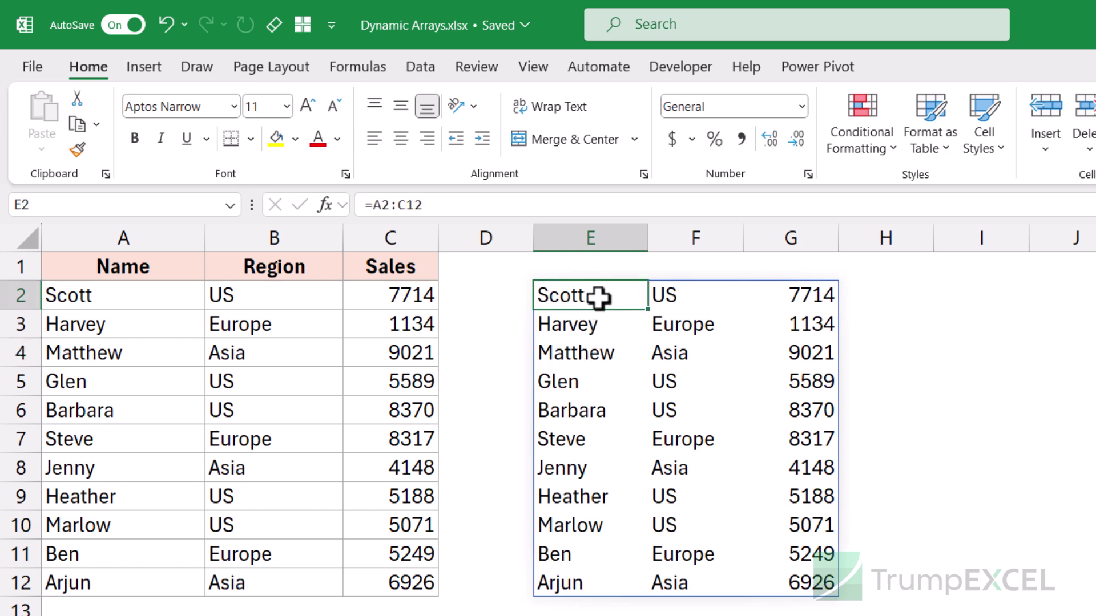
# Try to delete the single spilled value in F4.
pyautogui.click(679, 354)
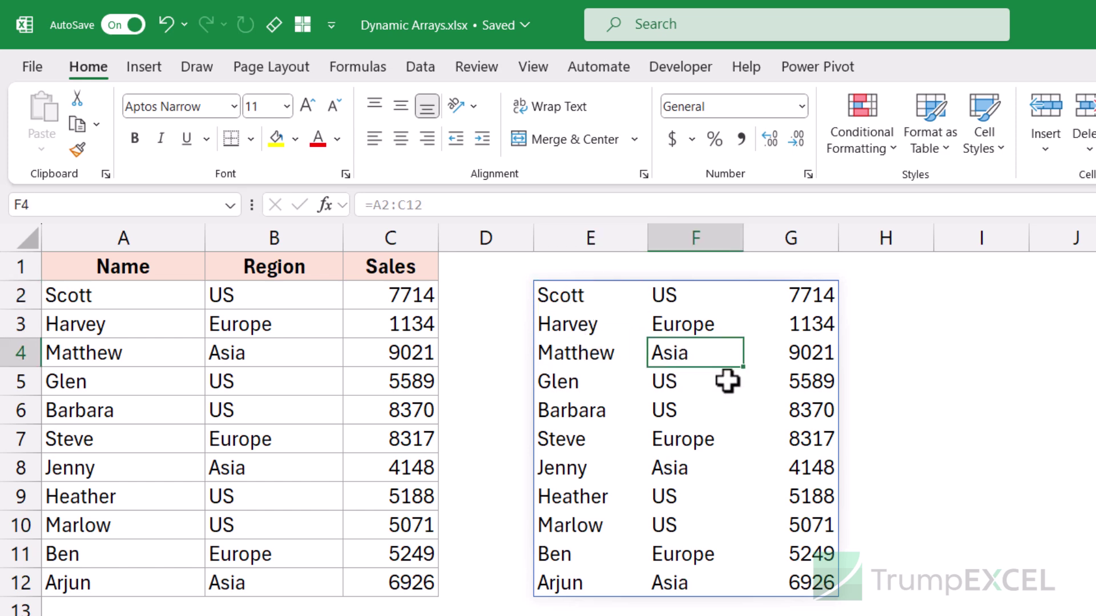
pyautogui.press('Delete')
pyautogui.press('Delete')
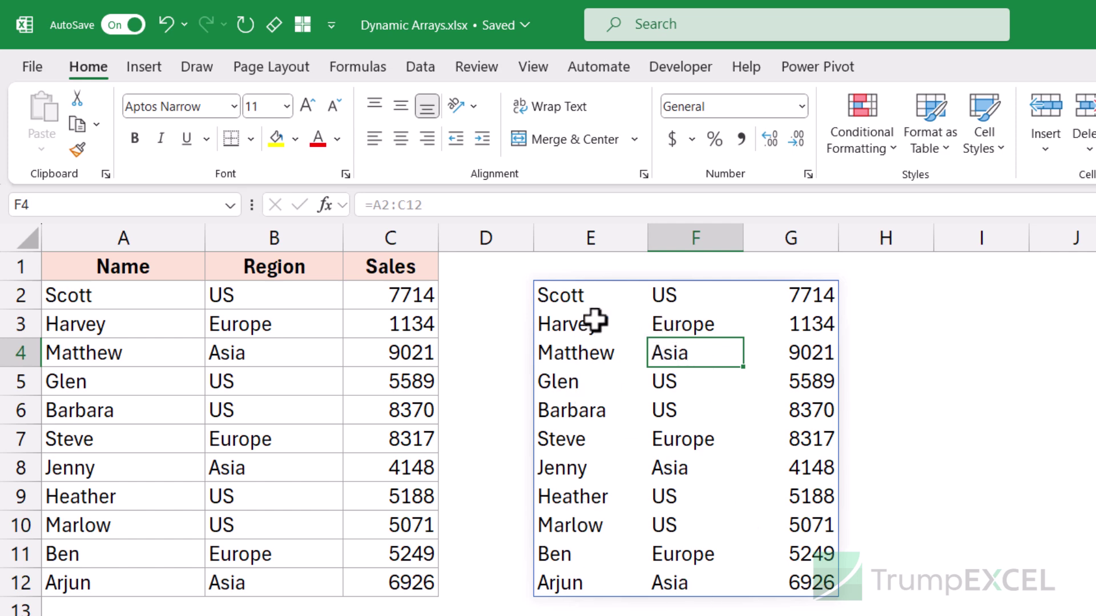
# Delete the array formula in E2 and undo the deletion.
pyautogui.click(591, 296)
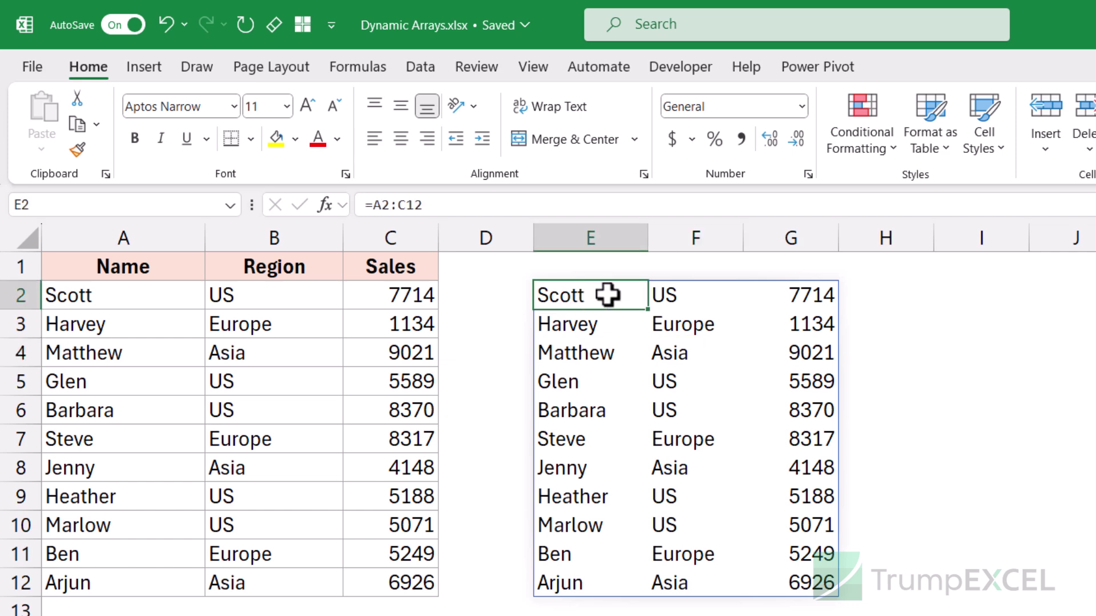
pyautogui.press('Delete')
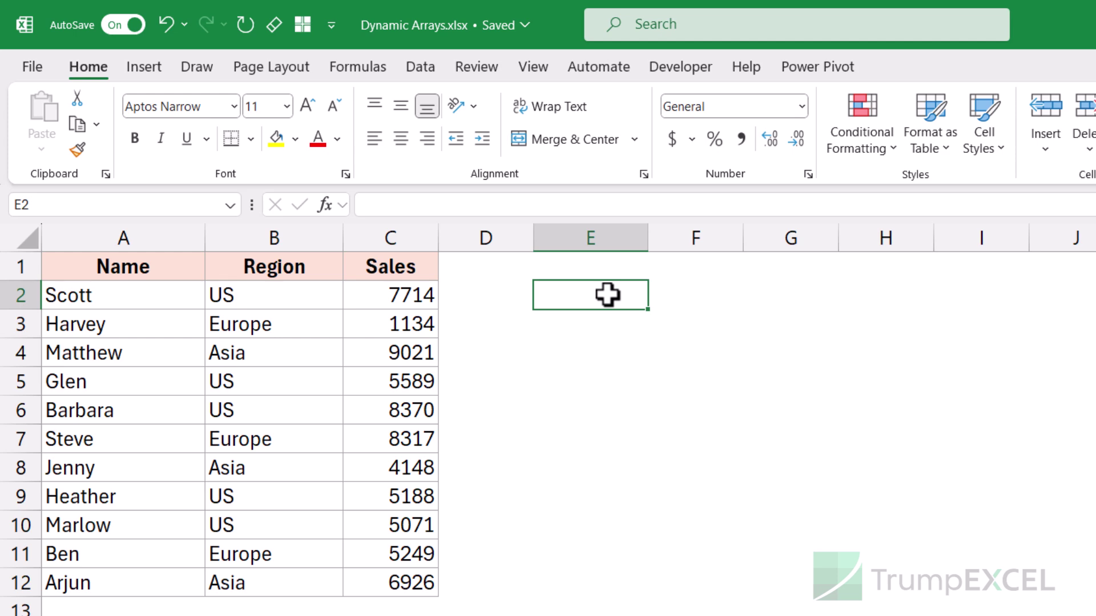
pyautogui.hotkey('ctrl', 'z')
# Enter the text "test" in F5 within the spill range.
pyautogui.click(674, 355)
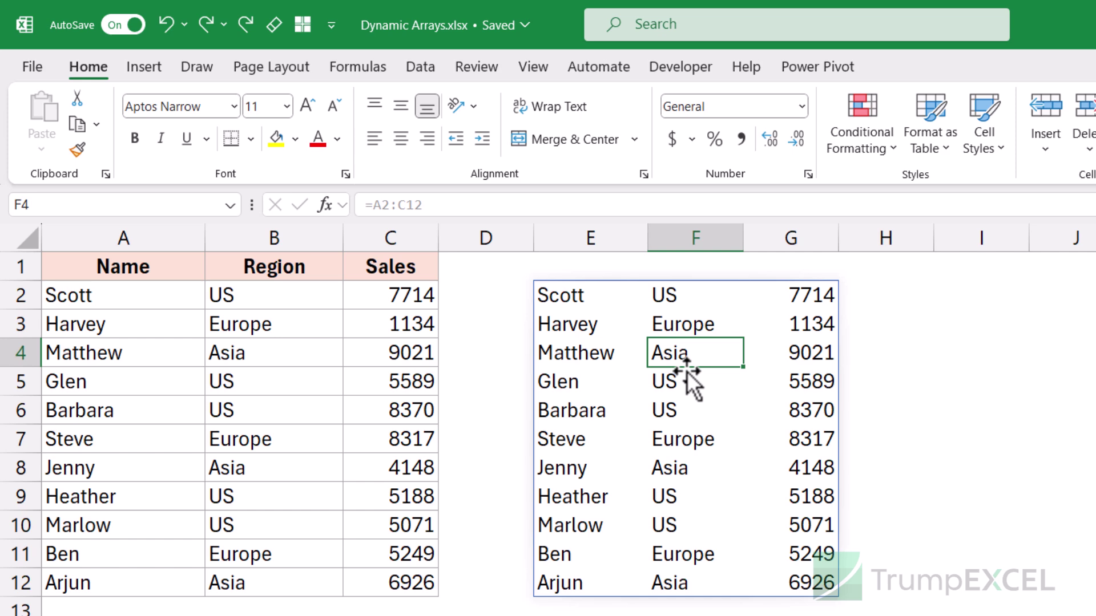
pyautogui.click(673, 387)
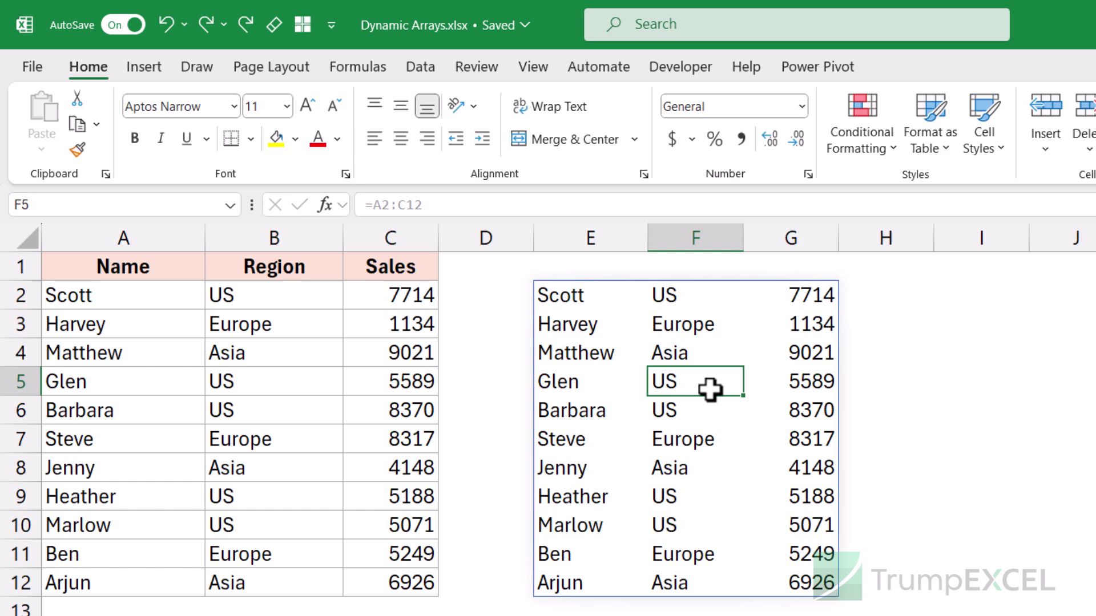
pyautogui.write('test')
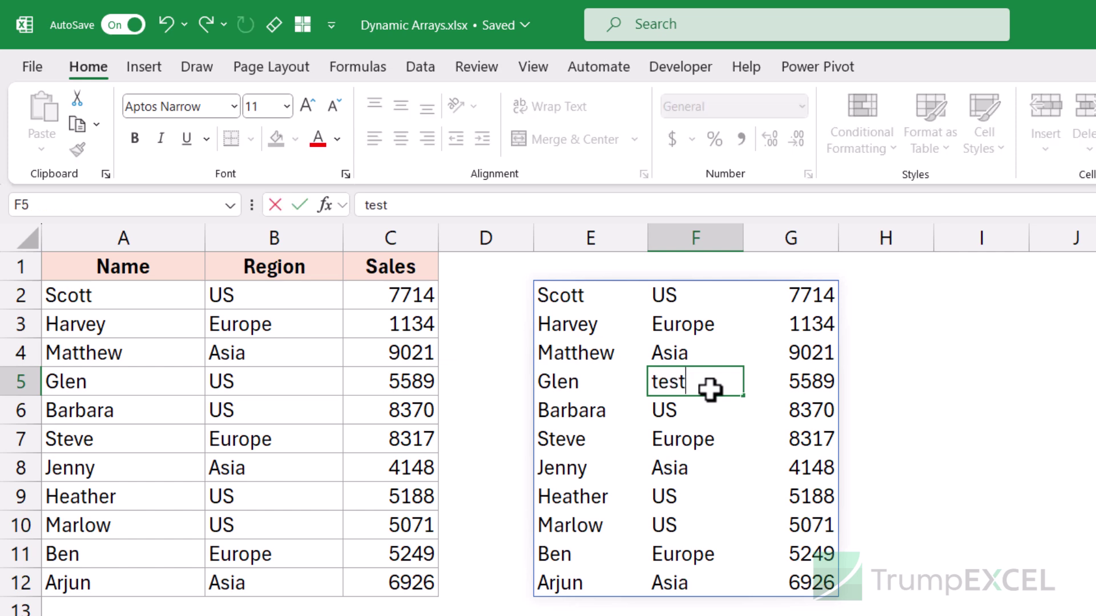
pyautogui.press('Return')
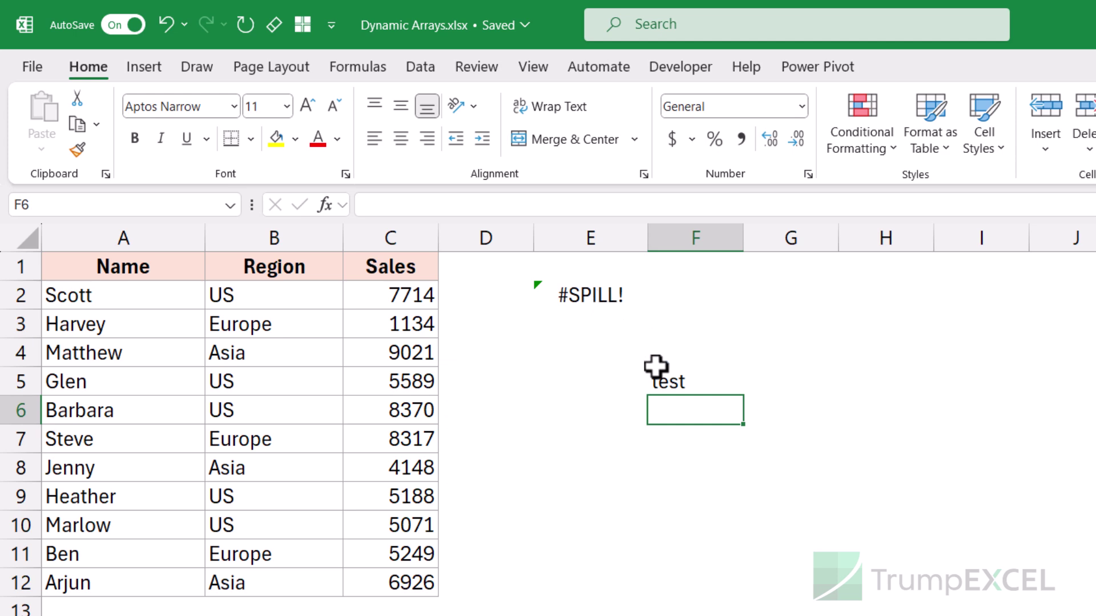
# Inspect the intended spill range of E2 and clear the blocking text from F5.
pyautogui.click(607, 304)
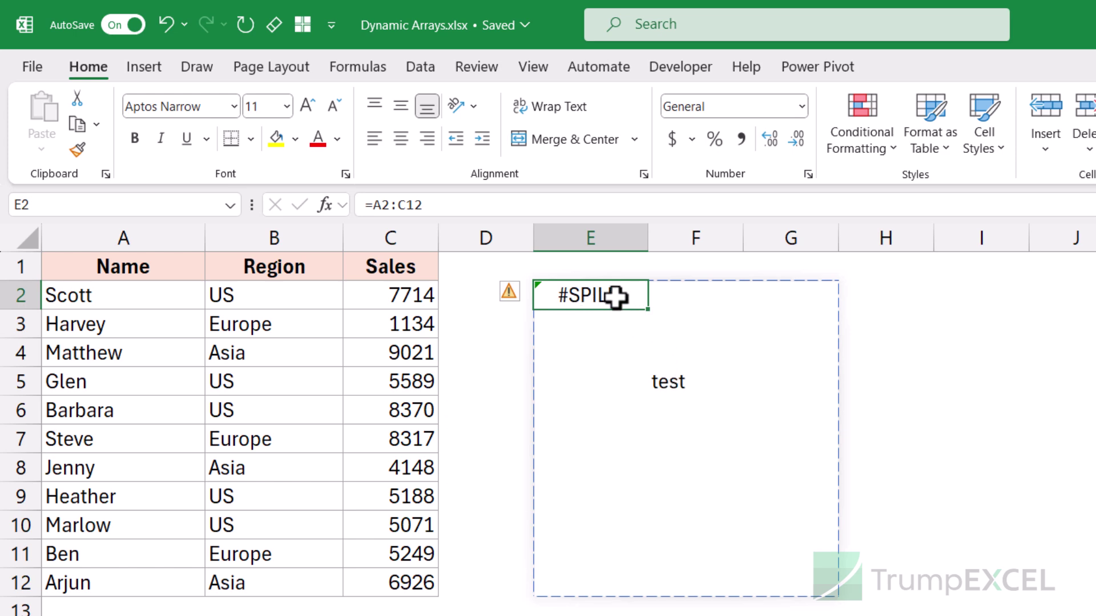
pyautogui.click(665, 386)
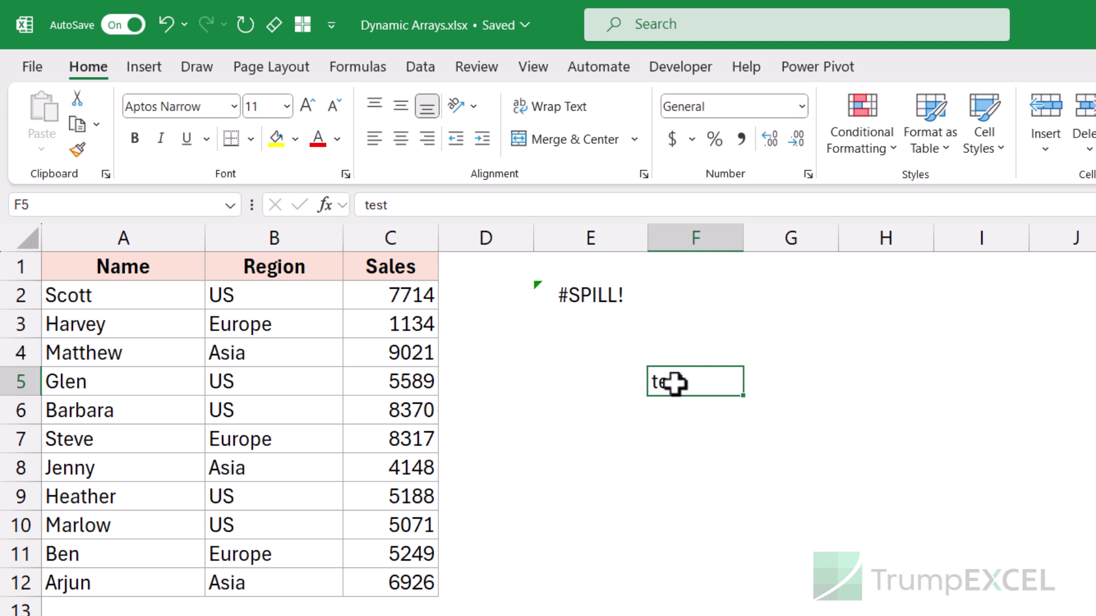
pyautogui.press('Delete')
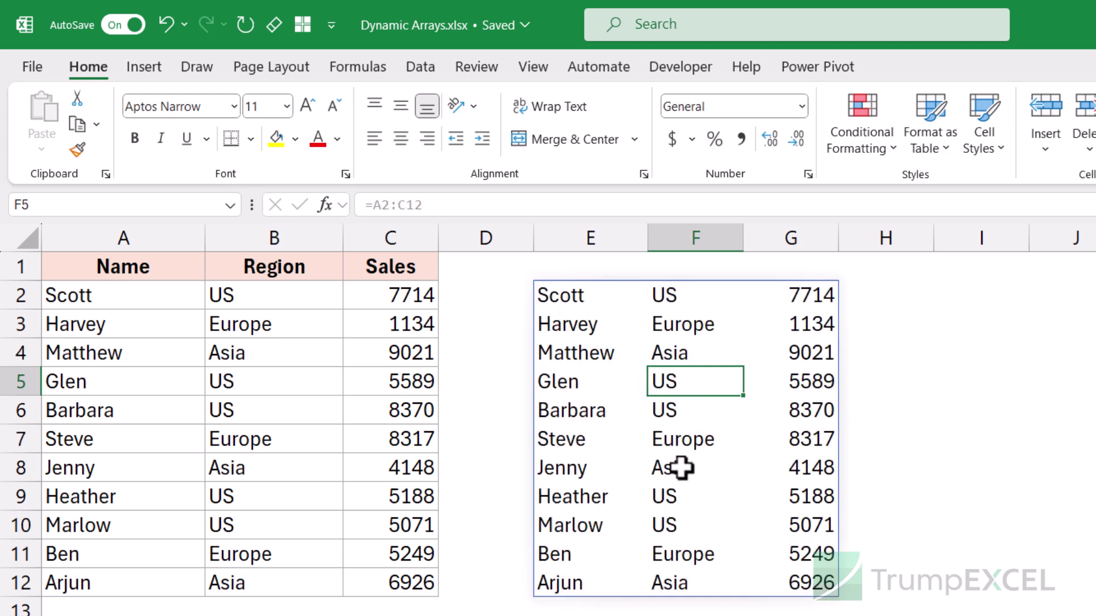
# Enter "test" in F5 again and replace it with content that looks blank.
pyautogui.write('test')
pyautogui.hotkey('ctrl', 'Return')
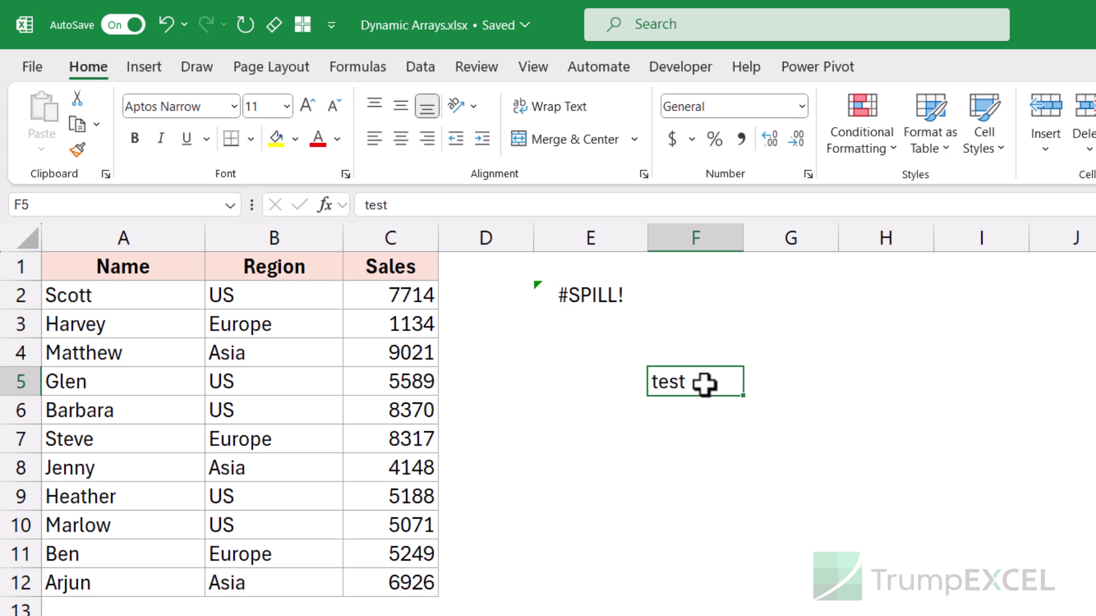
pyautogui.press('BackSpace')
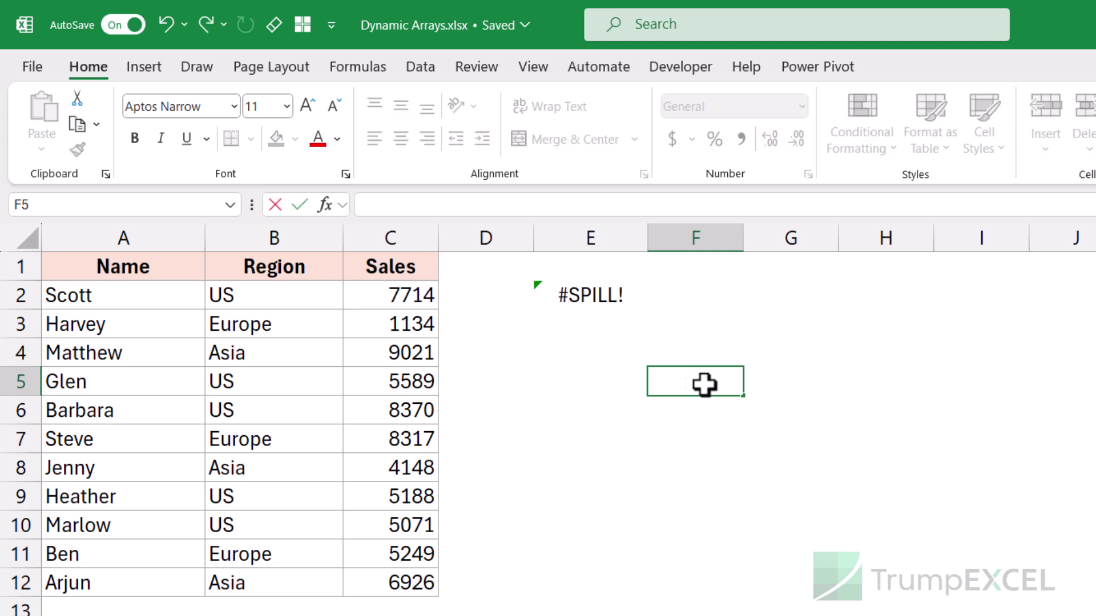
pyautogui.press('Return')
pyautogui.click(704, 384)
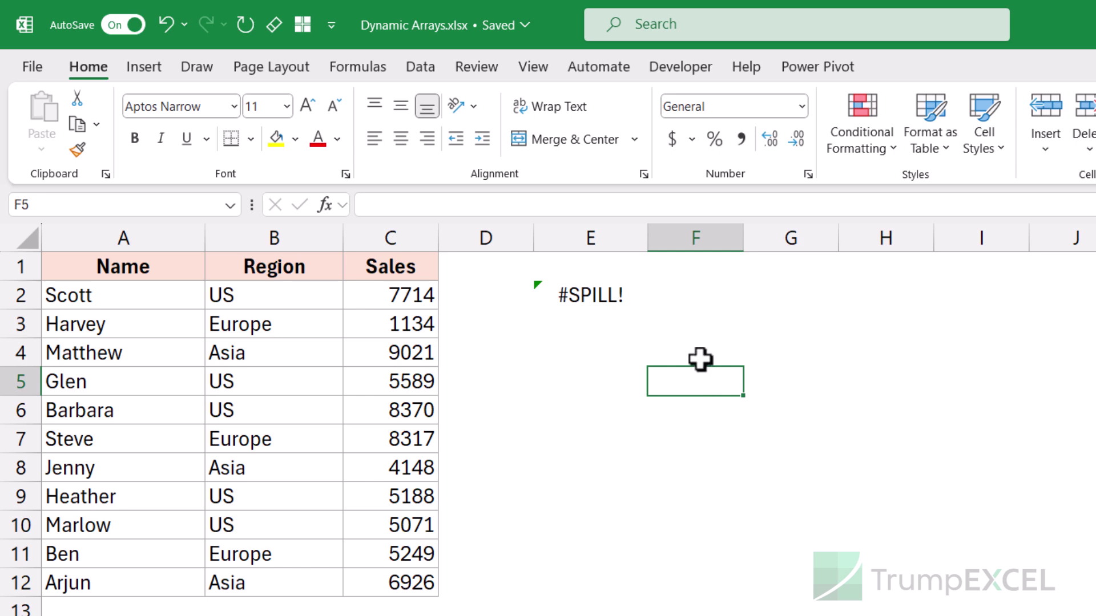
# Select the obstructing cells through the error options of E2 and clear their contents.
pyautogui.click(590, 299)
pyautogui.moveTo(526, 297)
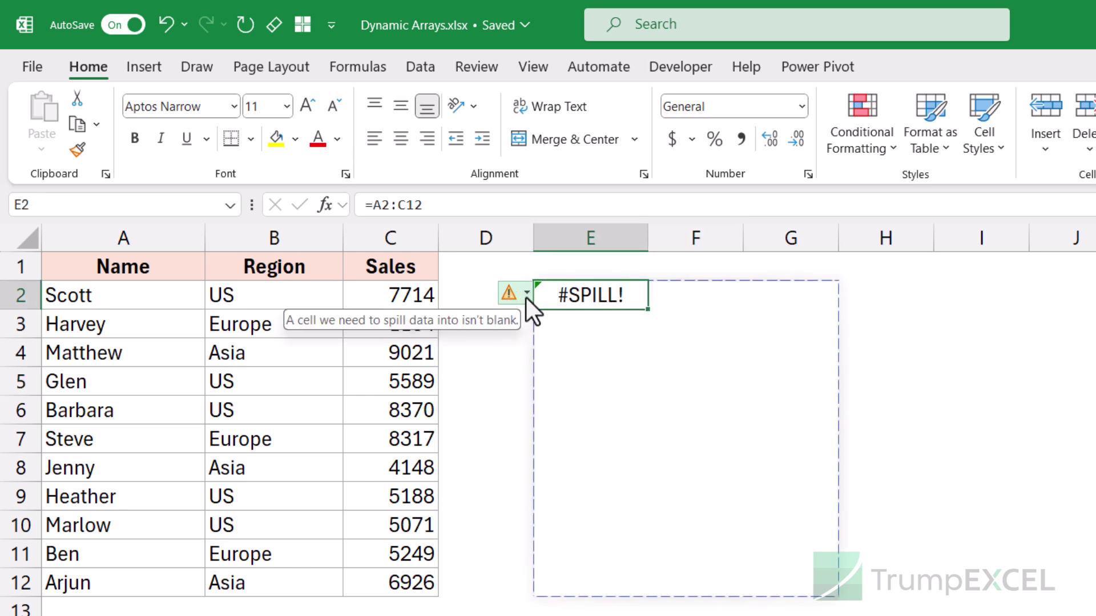
pyautogui.click(520, 295)
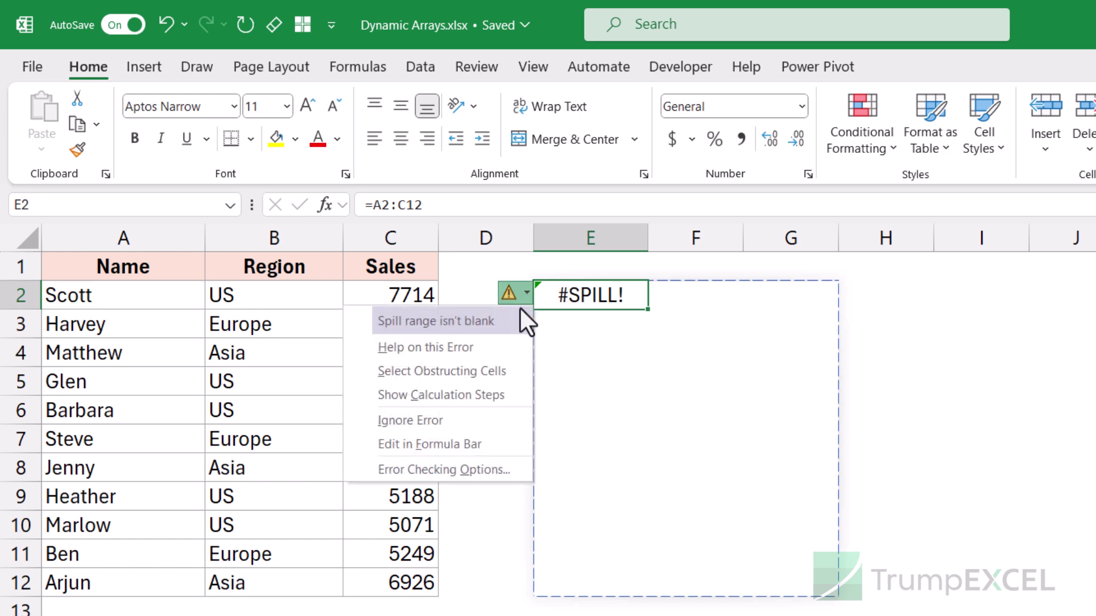
pyautogui.click(448, 374)
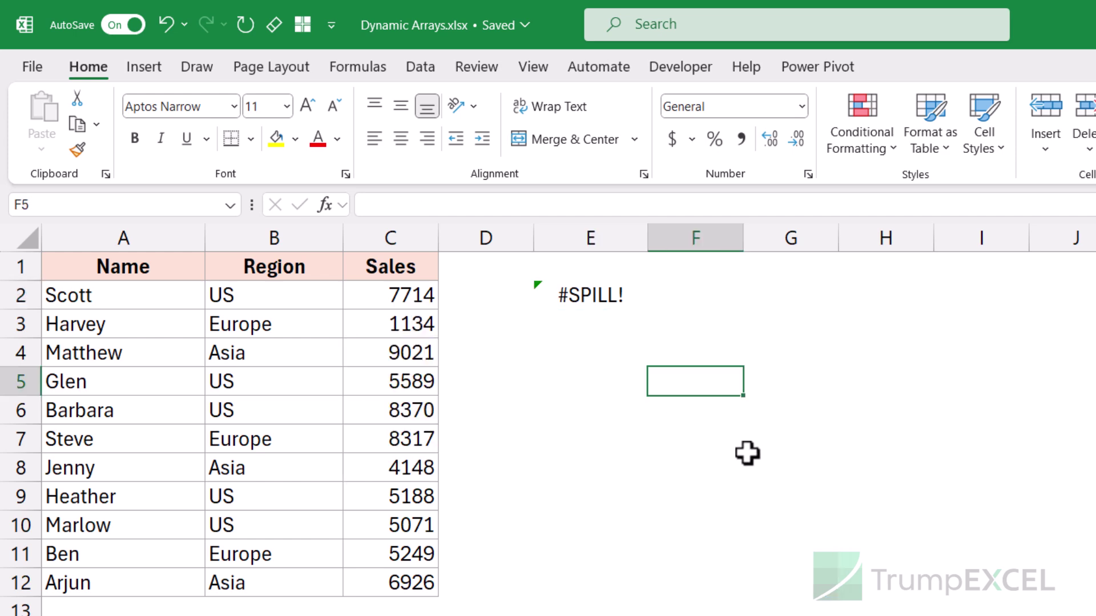
pyautogui.press('Delete')
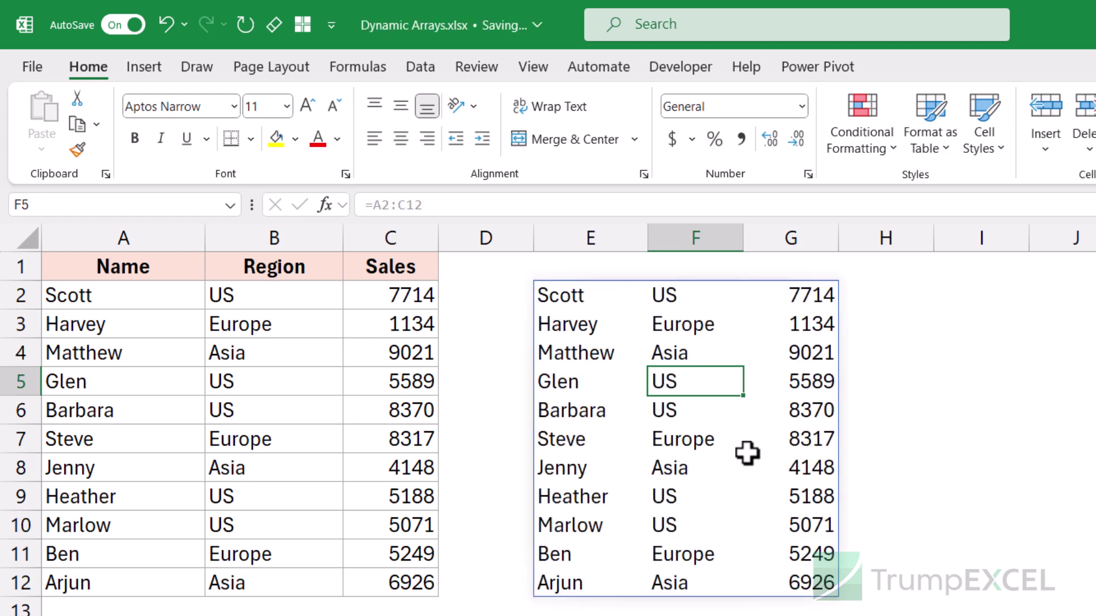
# Enter a formula in I2 that references the entire spilled range starting at E2: =E2#.
pyautogui.click(660, 359)
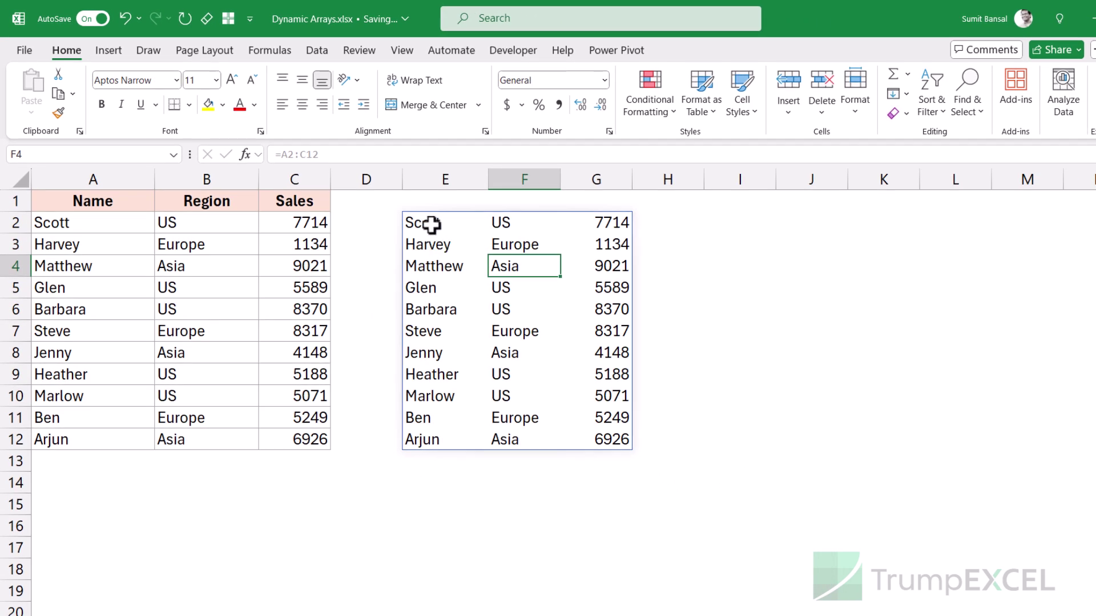
pyautogui.click(432, 224)
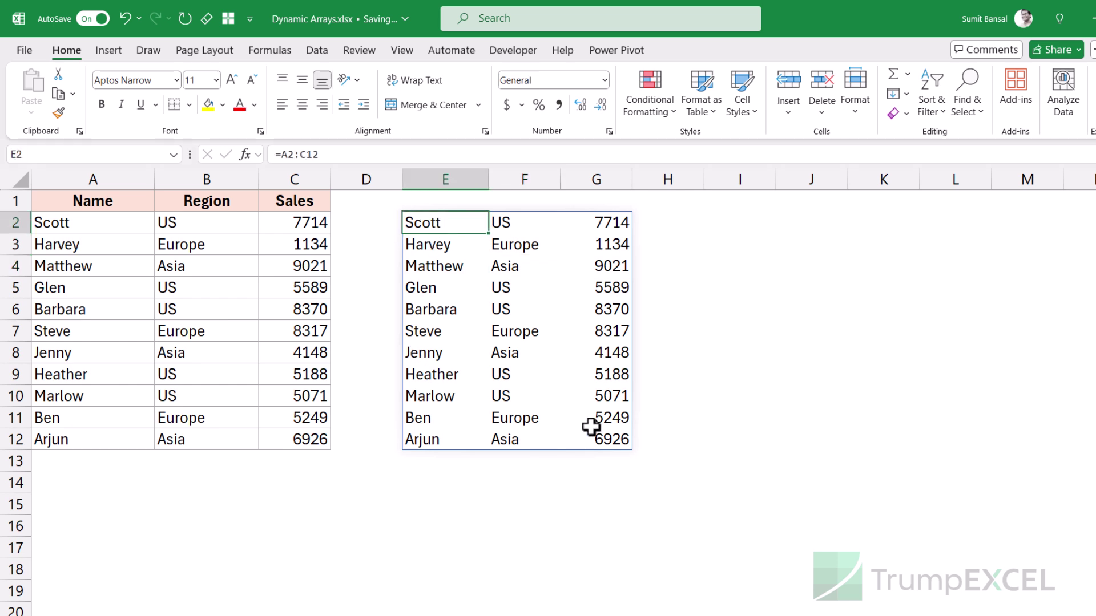
pyautogui.click(729, 224)
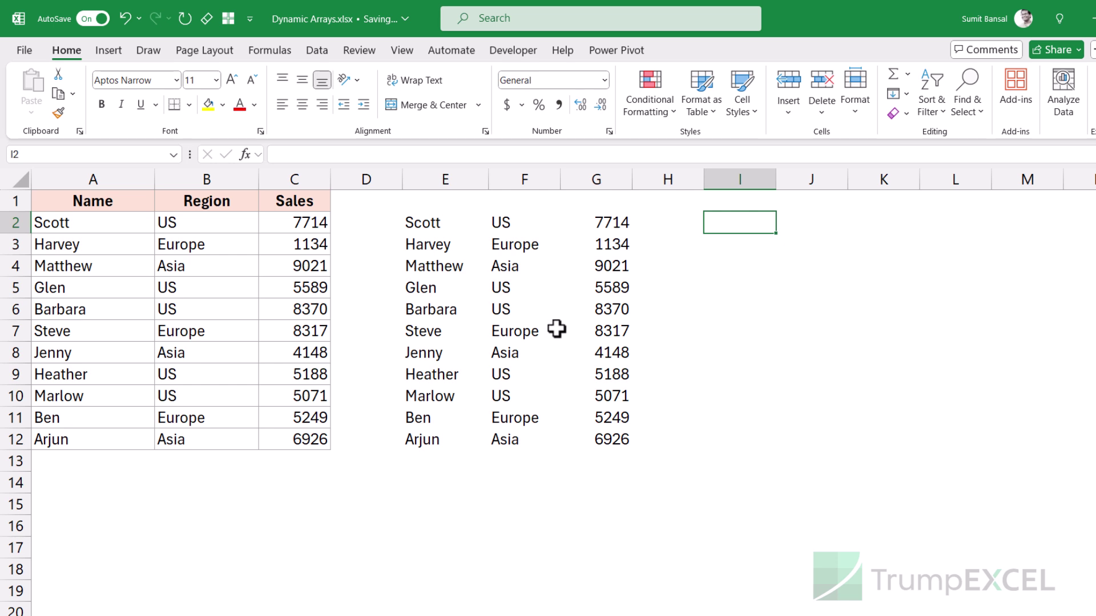
pyautogui.write('=')
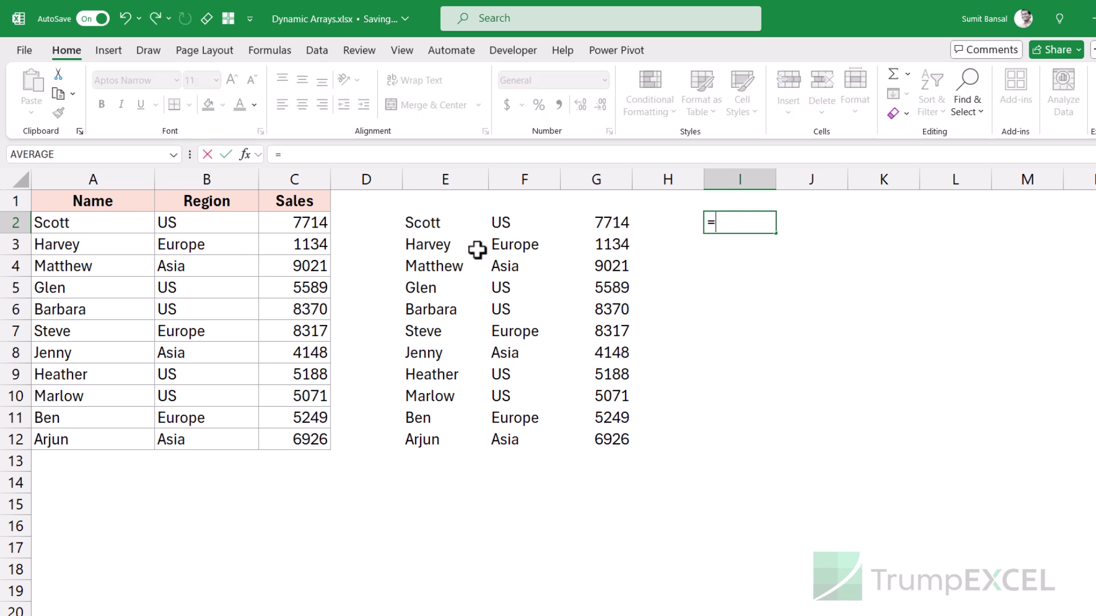
pyautogui.moveTo(426, 228); pyautogui.dragTo(573, 284)
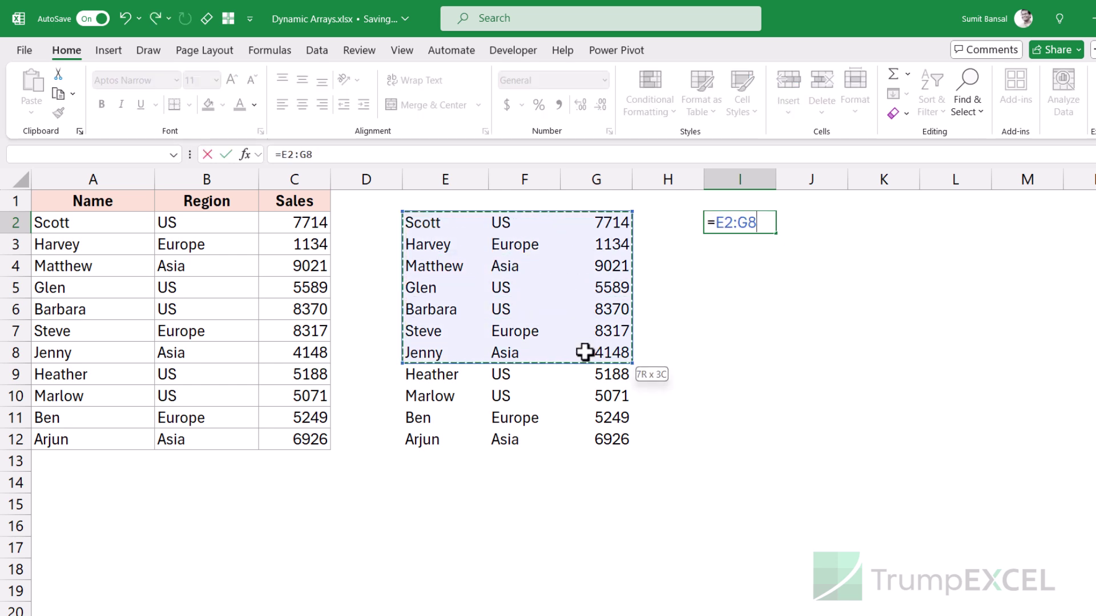
pyautogui.moveTo(584, 432); pyautogui.dragTo(584, 432)
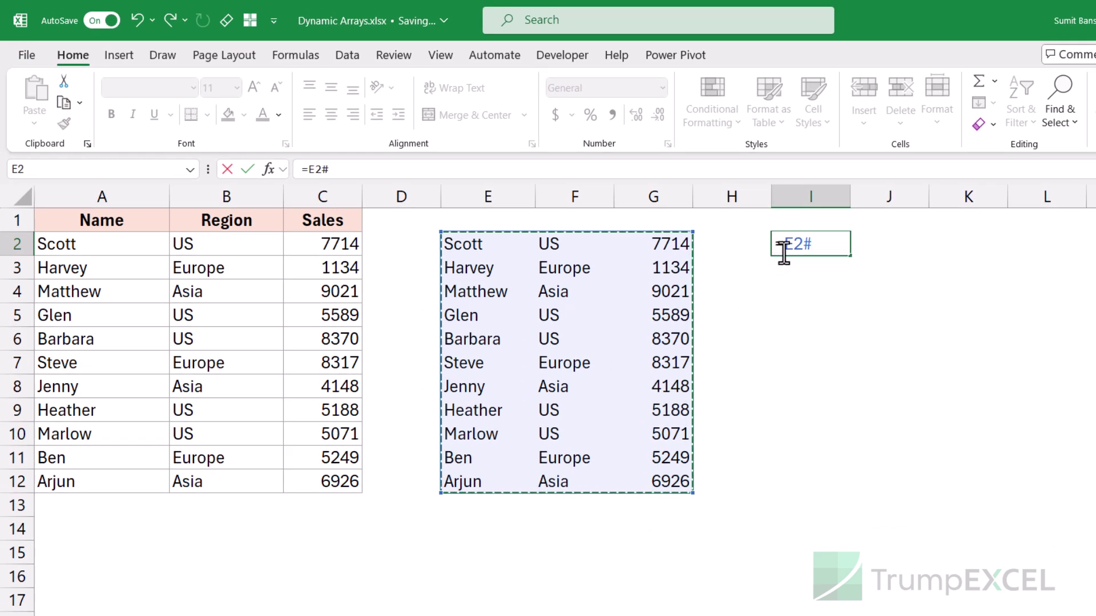
pyautogui.press('Return')
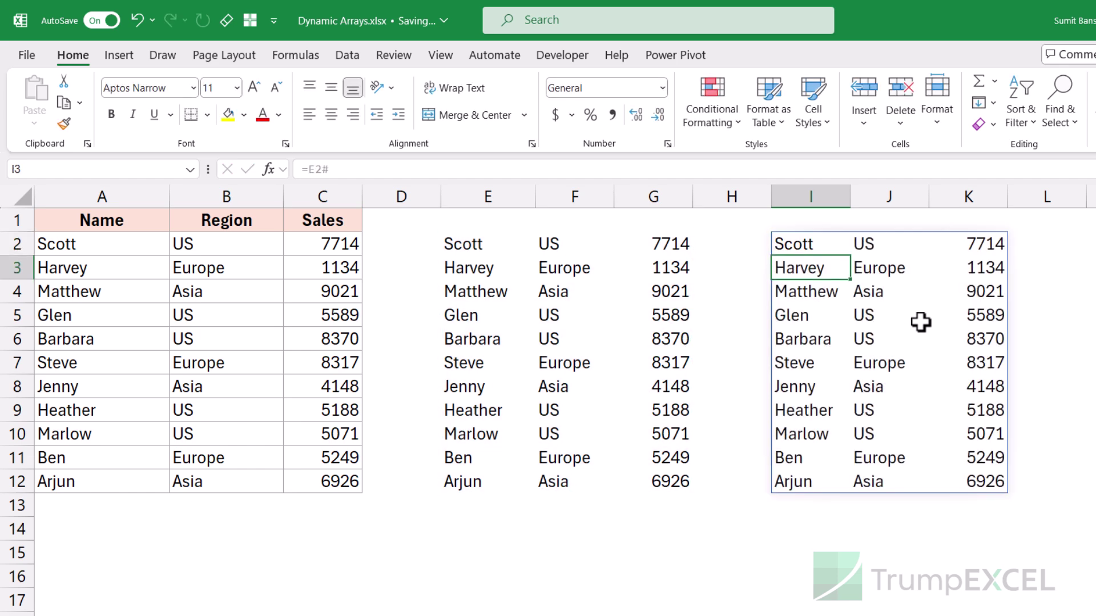
# Inspect the formula in I2 to see which spilled range it references.
pyautogui.click(815, 244)
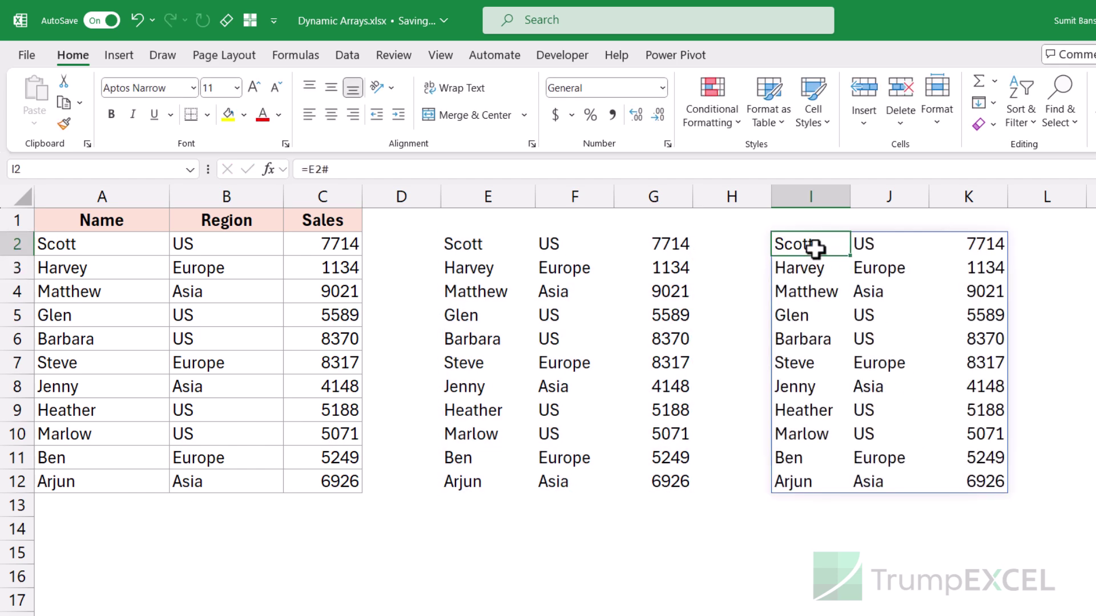
pyautogui.press('F2')
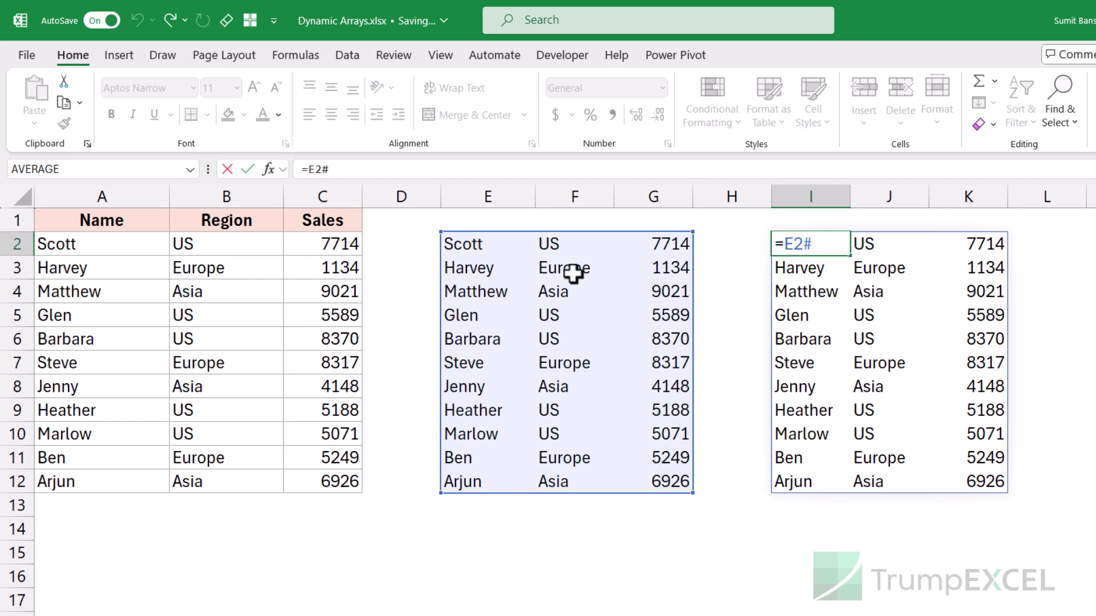
pyautogui.press('Escape')
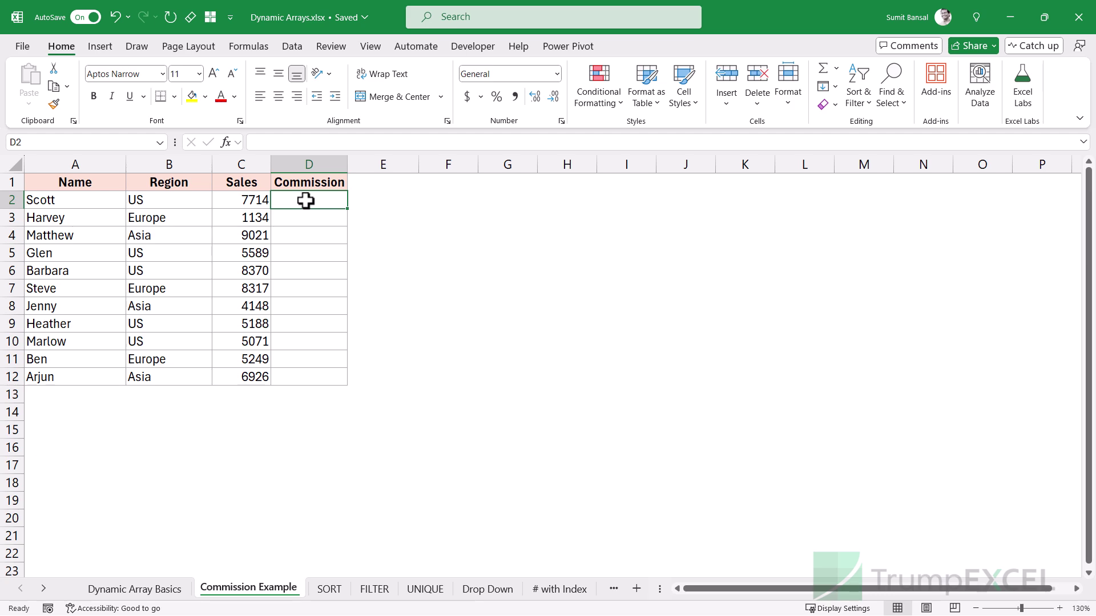
# Calculate a 5% commission in D2 with =C2*5% and fill the formula down to D12.
pyautogui.write('=')
pyautogui.press('Left')
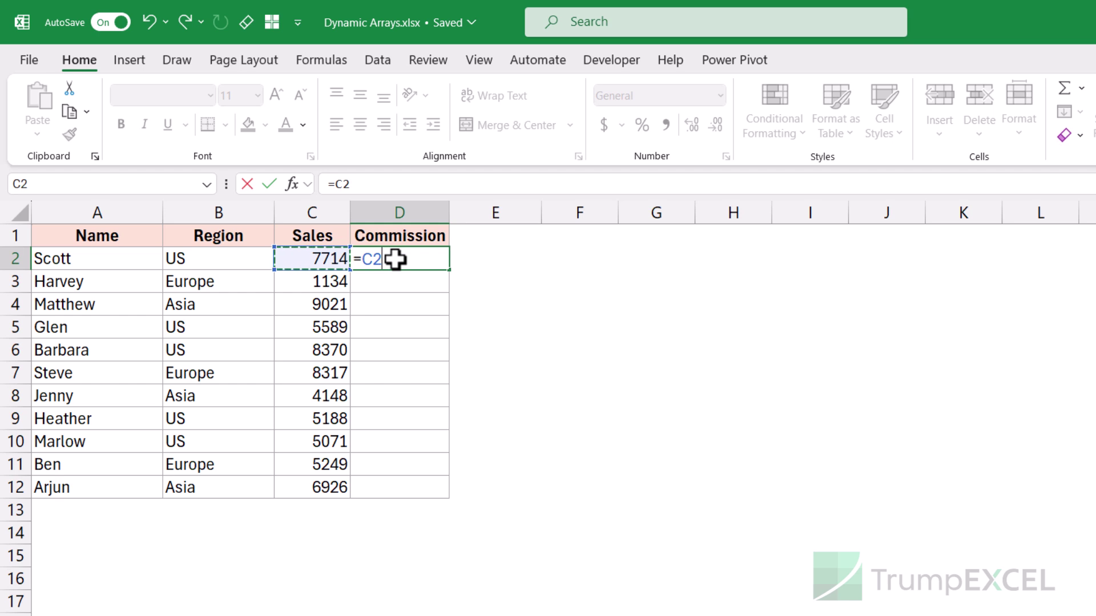
pyautogui.write('*')
pyautogui.press('Return')
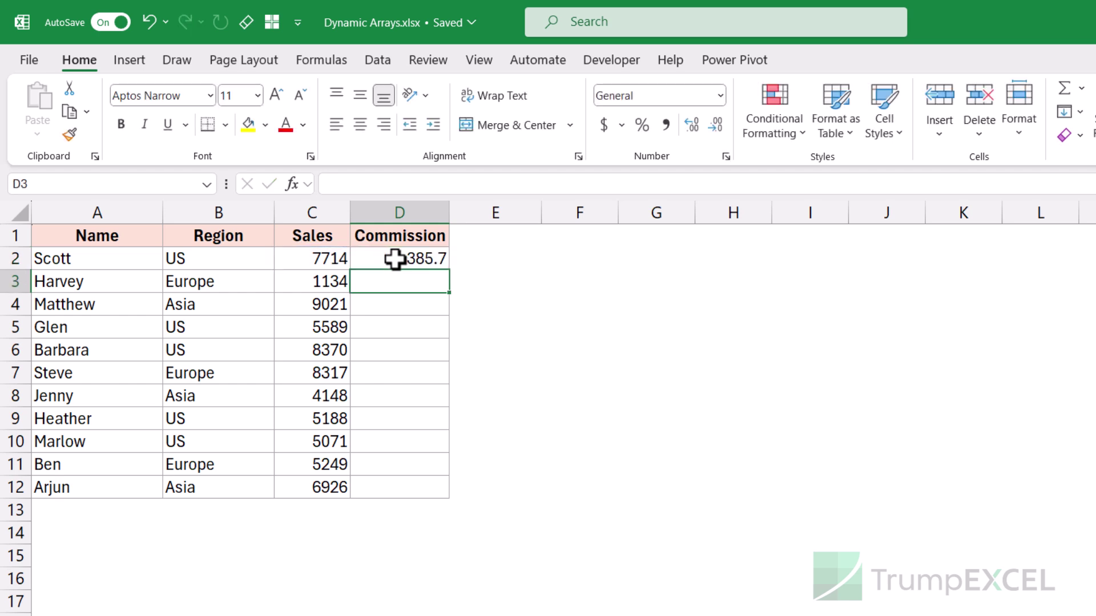
pyautogui.click(398, 258)
pyautogui.moveTo(452, 275); pyautogui.dragTo(433, 492)
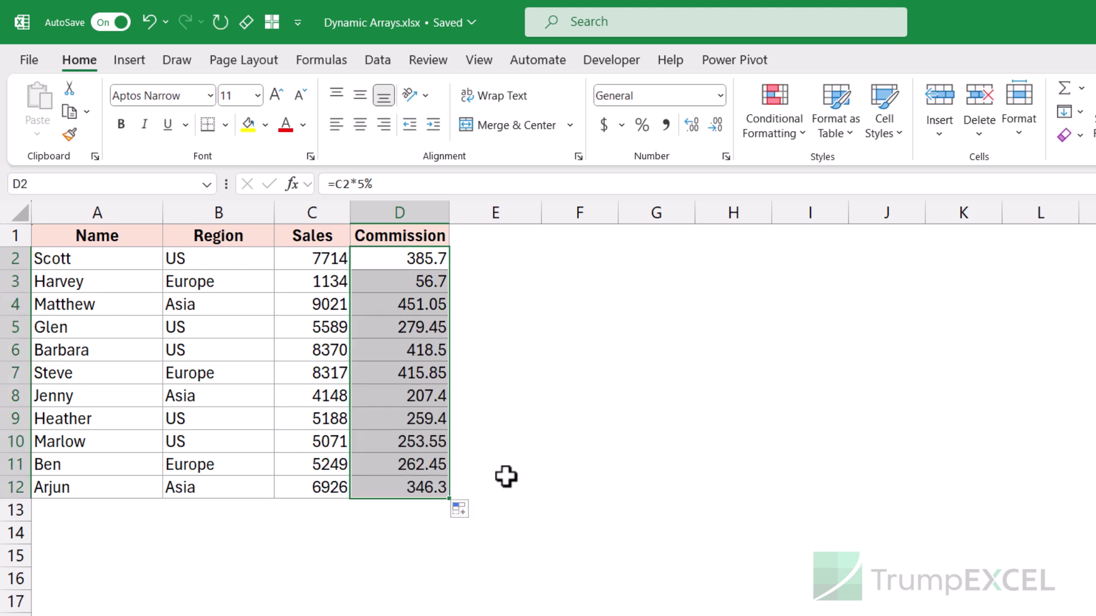
# Clear the filled commission formulas from D2:D12 and return to D2.
pyautogui.press('Delete')
pyautogui.press('Left')
pyautogui.press('Right')
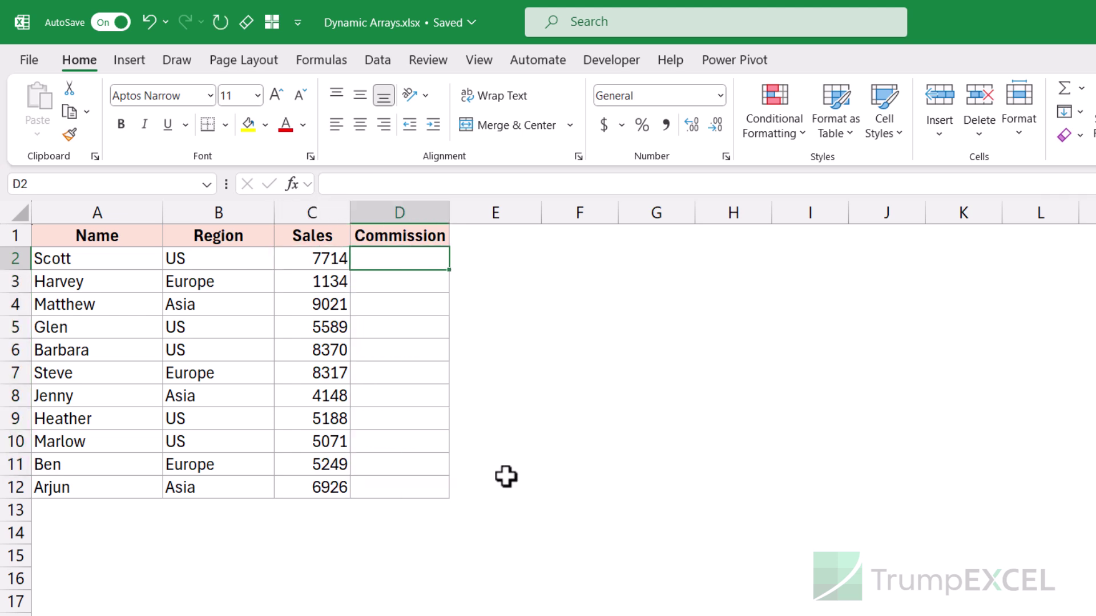
# Enter a single dynamic array formula in D2 that calculates all commissions: =C2:C12*5%.
pyautogui.write('=')
pyautogui.press('Left')
pyautogui.hotkey('ctrl', 'shift', 'Down')
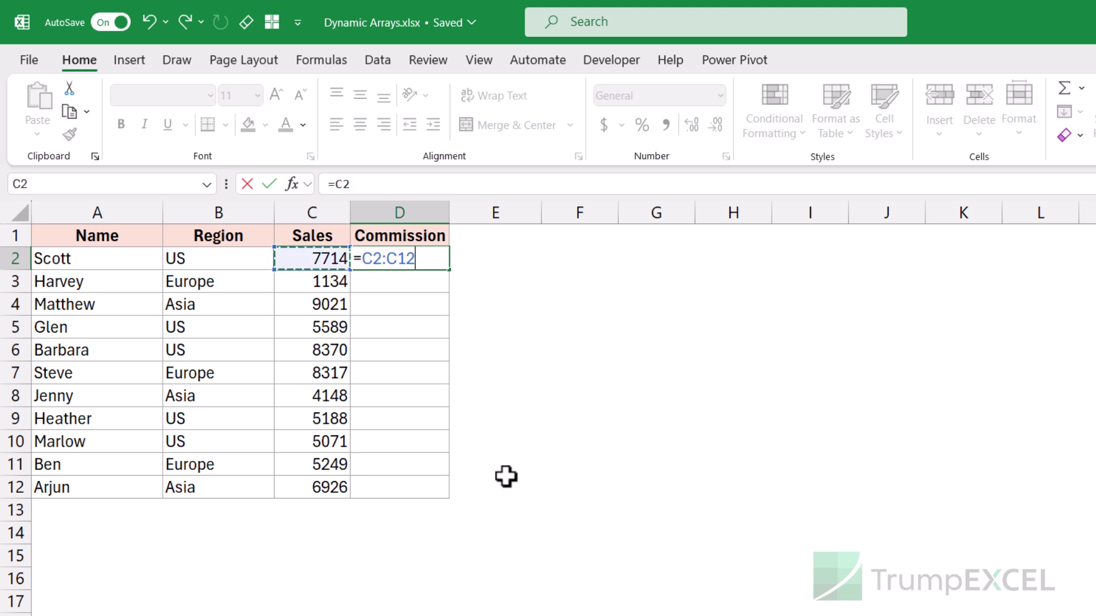
pyautogui.write('*')
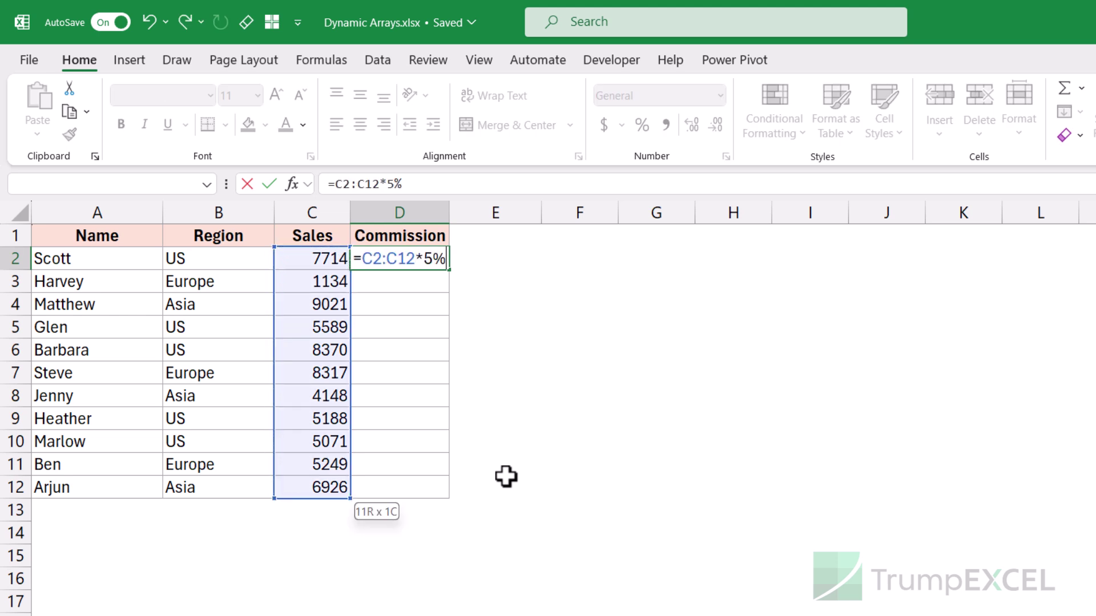
pyautogui.write('5%')
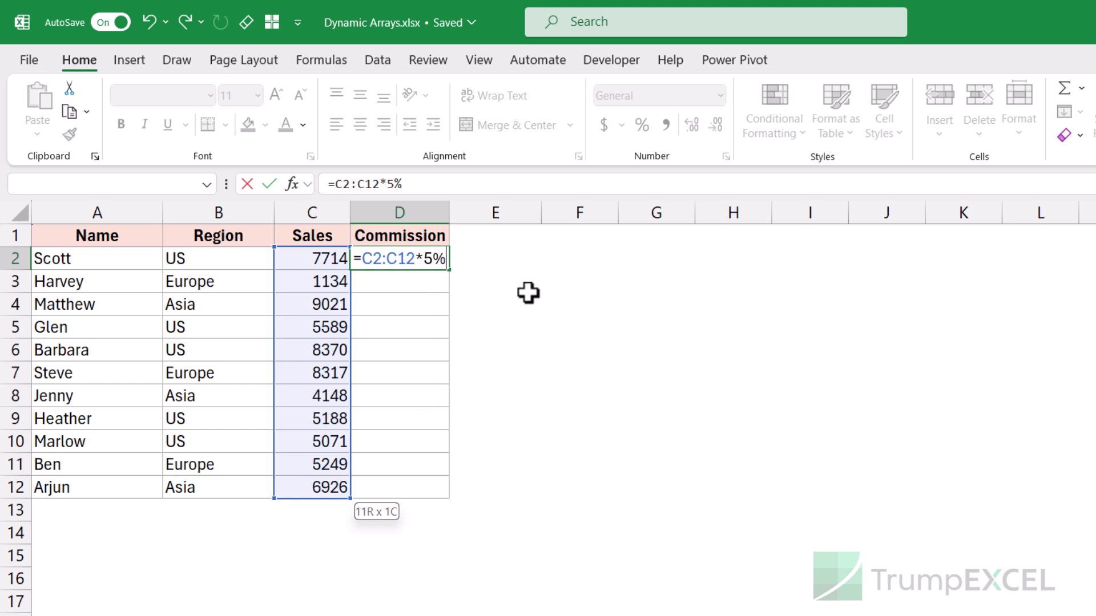
pyautogui.press('Return')
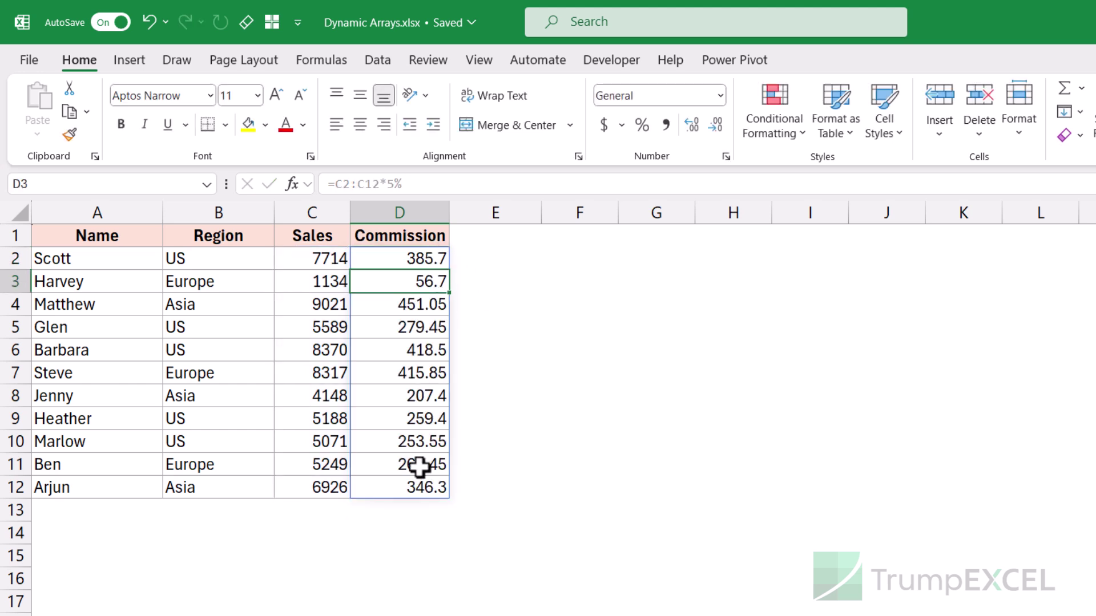
# Compare the formulas shown for D5 and D2, and try to delete the spilled value in D4.
pyautogui.click(414, 331)
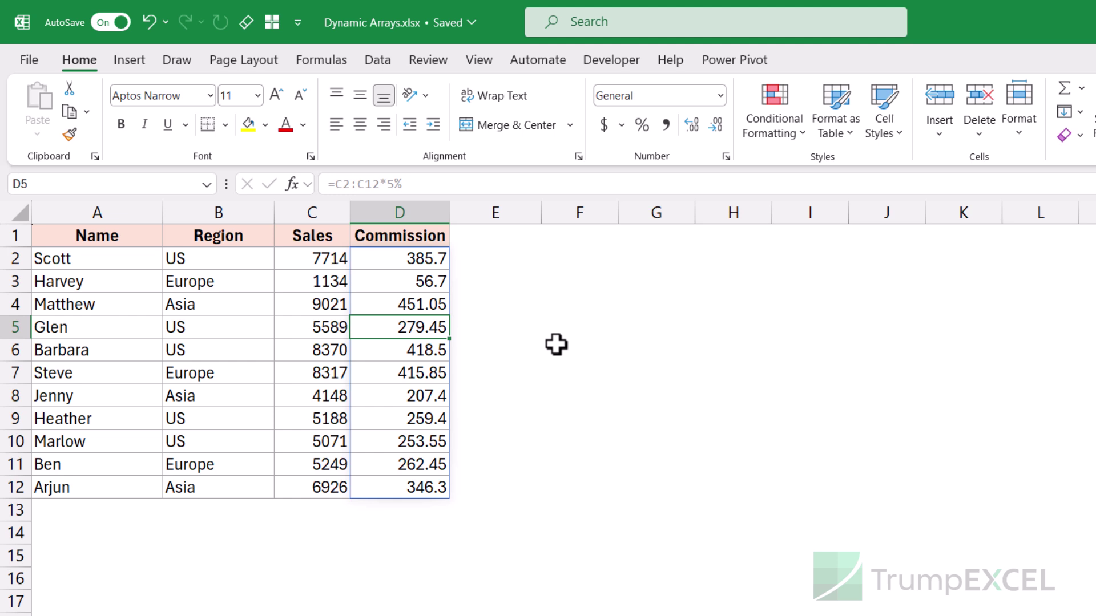
pyautogui.click(432, 267)
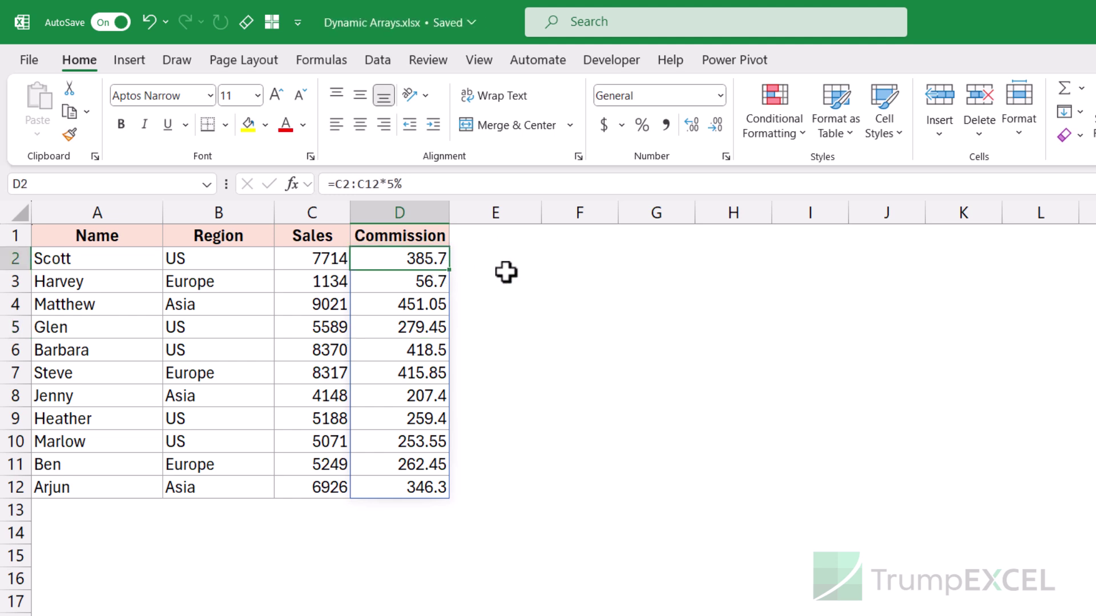
pyautogui.click(428, 306)
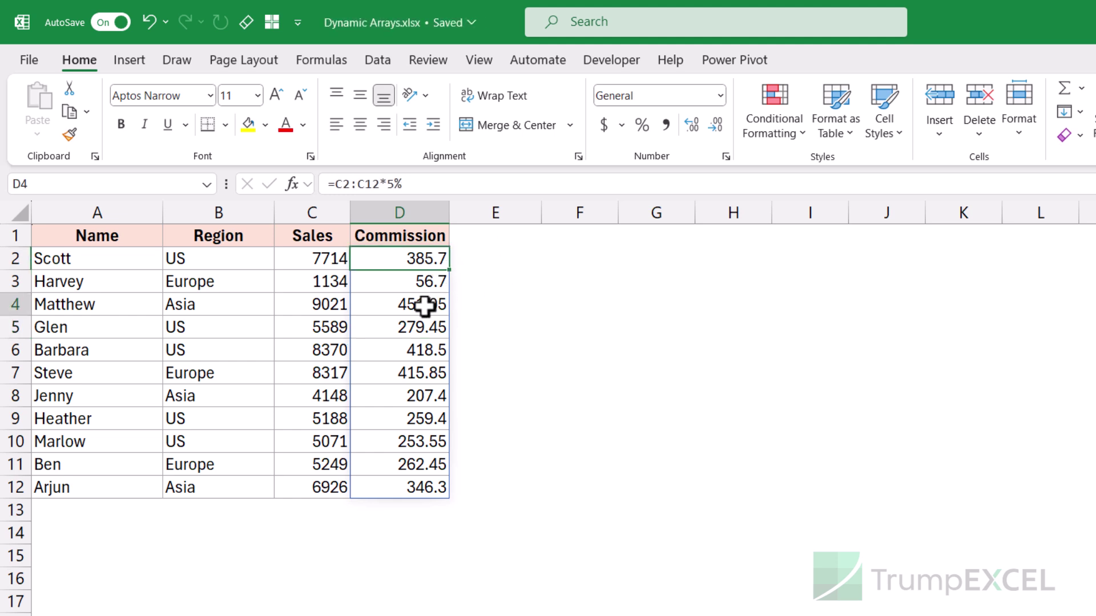
pyautogui.press('Delete')
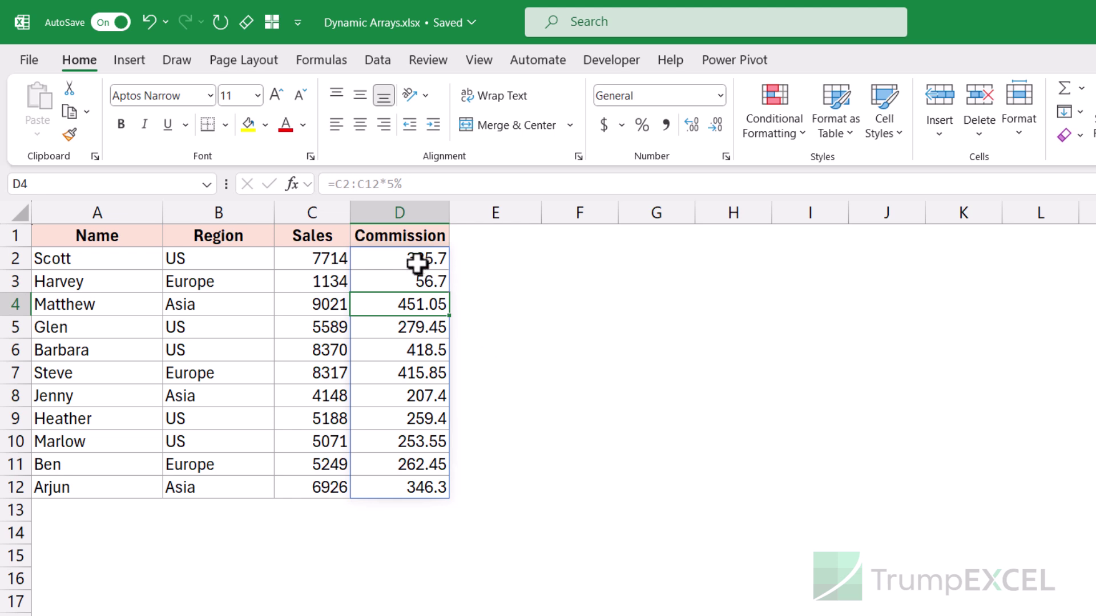
# Paste the commission range D2:D12 over itself as values only, and undo that paste.
pyautogui.moveTo(426, 262); pyautogui.dragTo(417, 480)
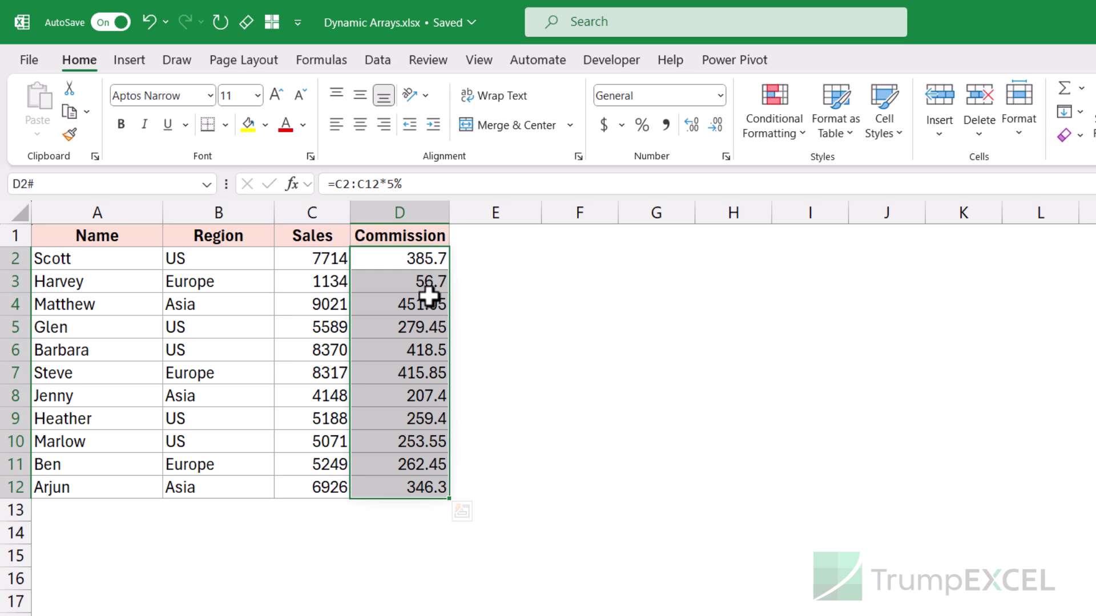
pyautogui.hotkey('ctrl', 'c')
pyautogui.rightClick(399, 260)
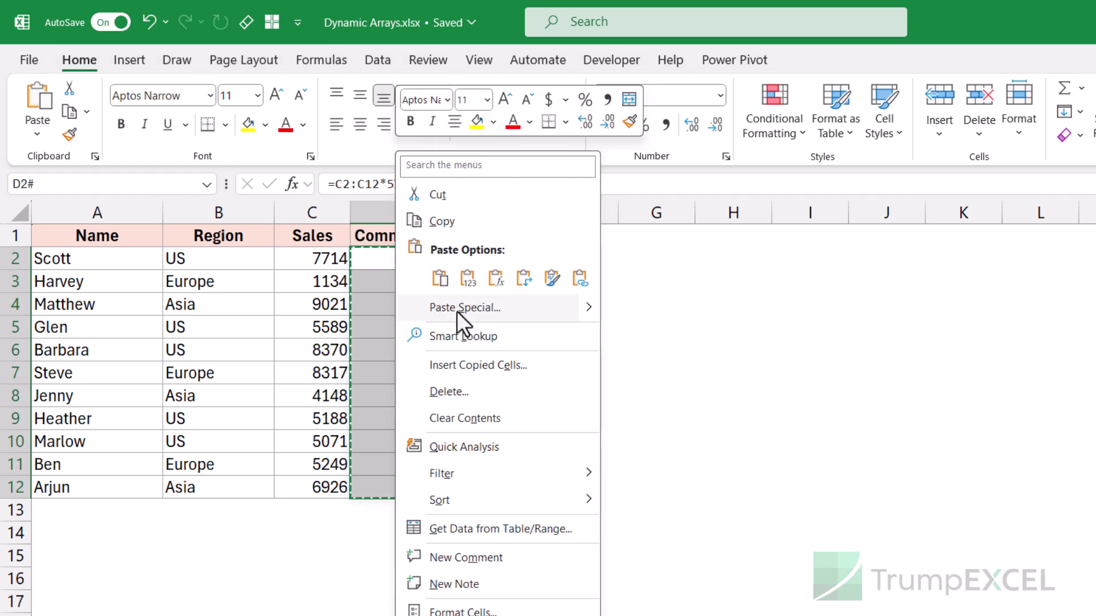
pyautogui.click(456, 308)
pyautogui.click(297, 276)
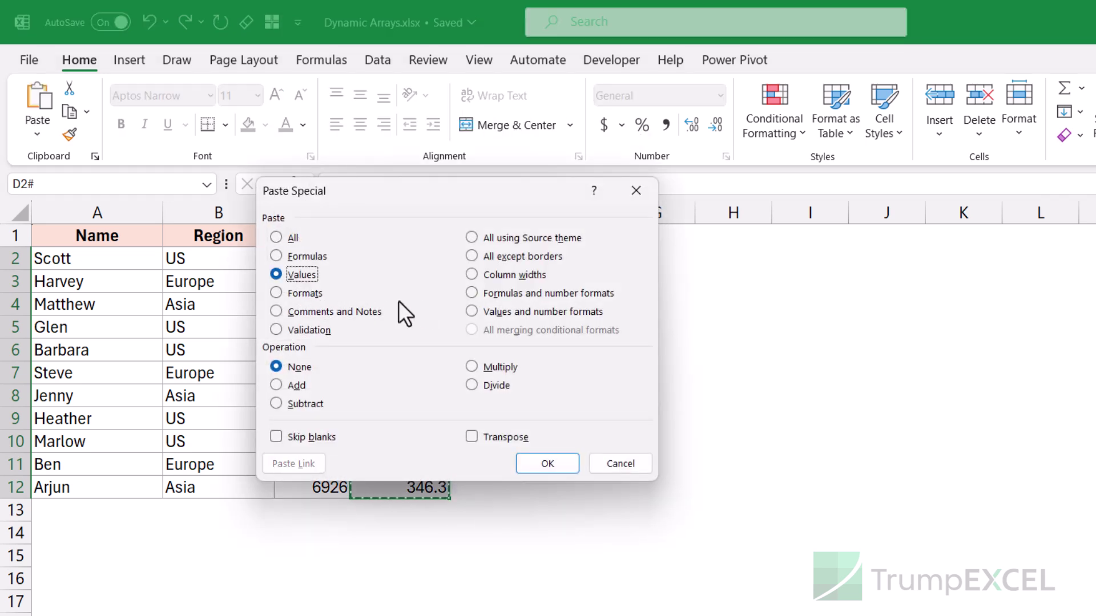
pyautogui.click(545, 464)
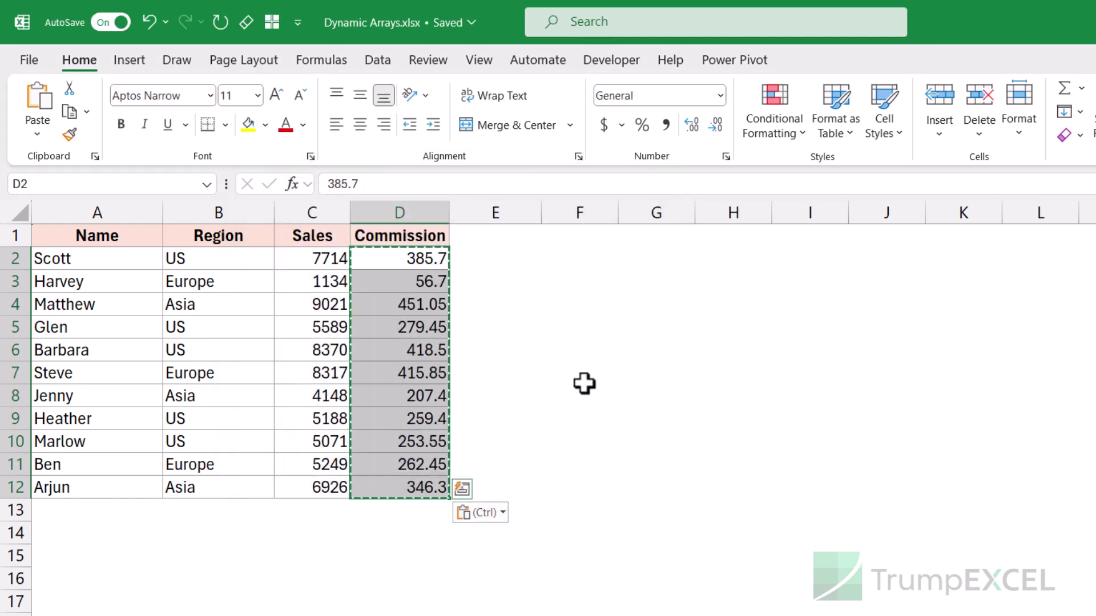
pyautogui.hotkey('ctrl', 'z')
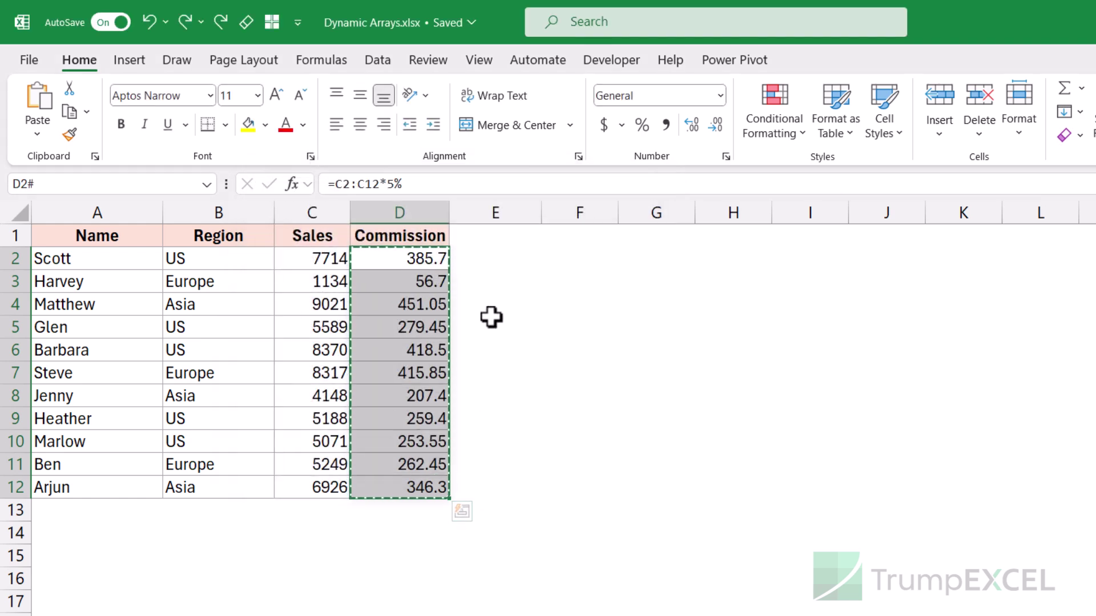
# Examine the spilled commission range D2:D12 and its source formula in D2.
pyautogui.click(554, 265)
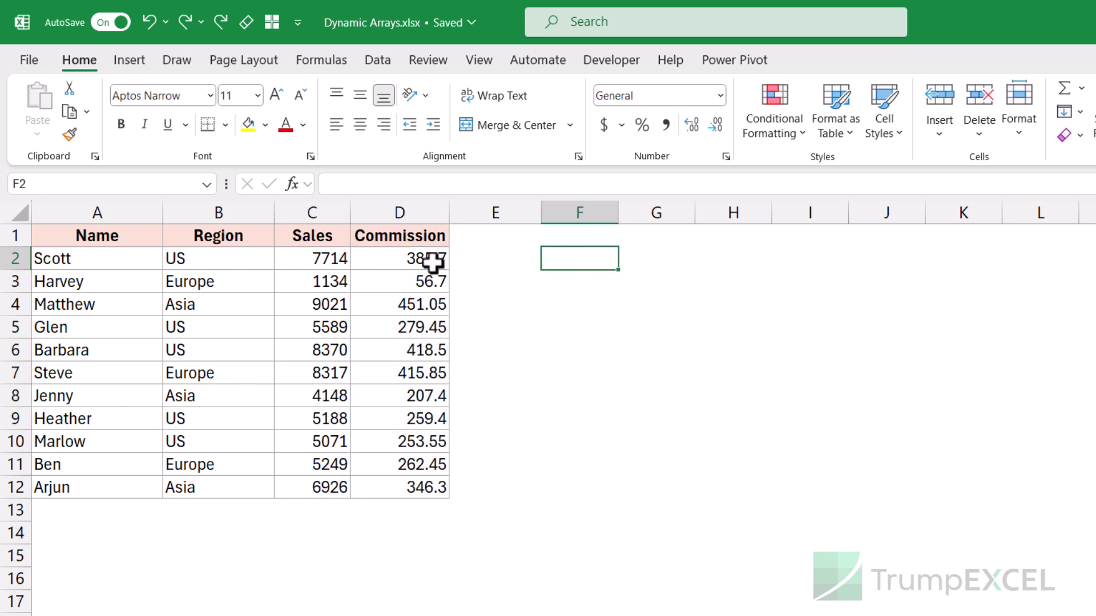
pyautogui.moveTo(435, 260); pyautogui.dragTo(413, 482)
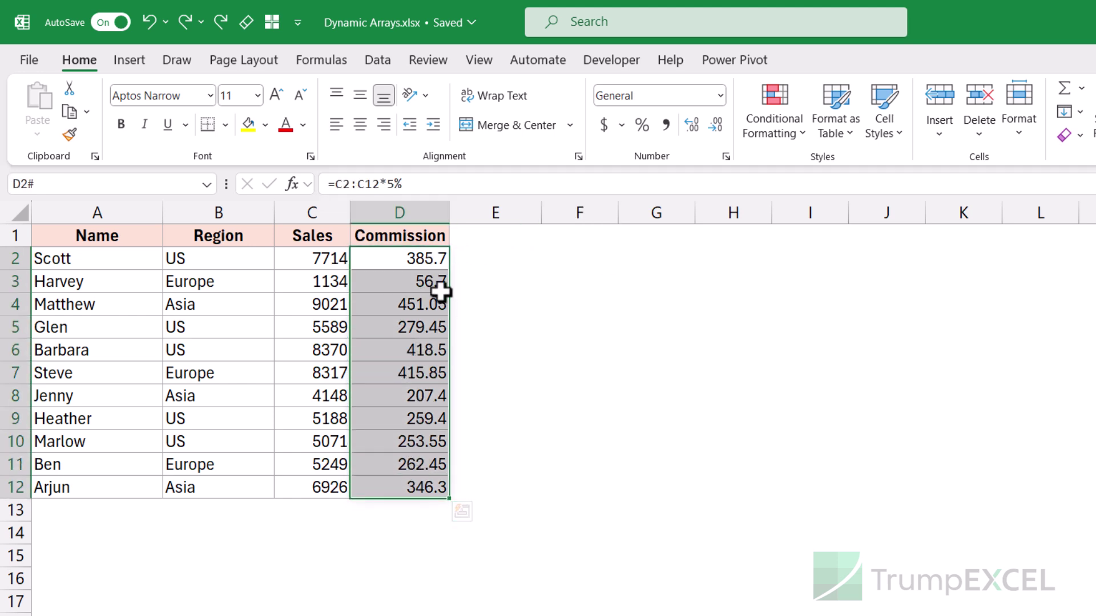
pyautogui.click(408, 257)
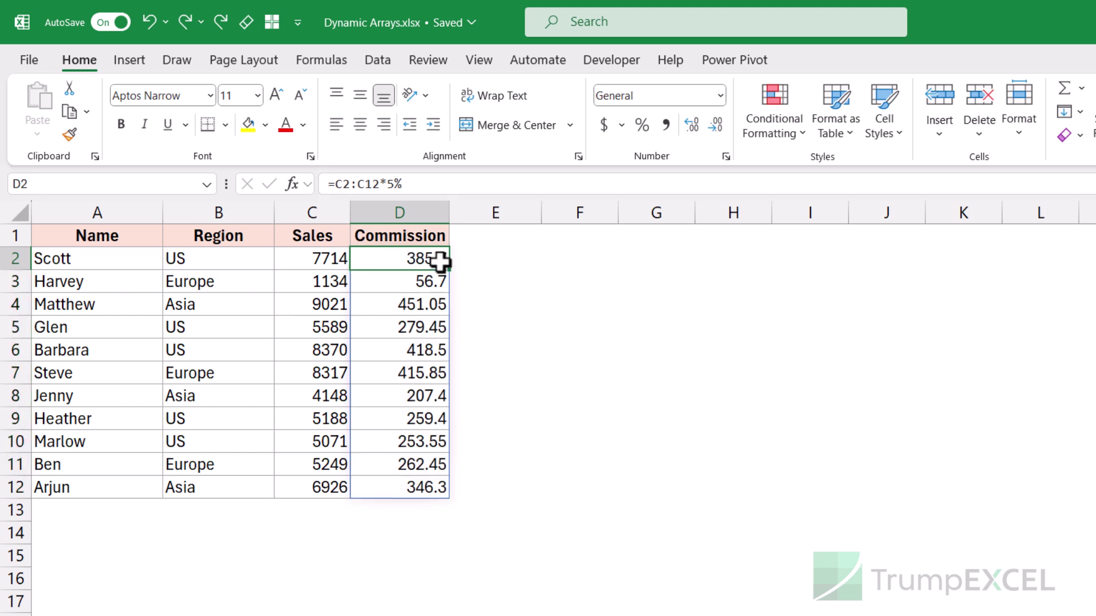
# Total the spilled commissions in F2 with the formula =SUM(D2#).
pyautogui.click(568, 260)
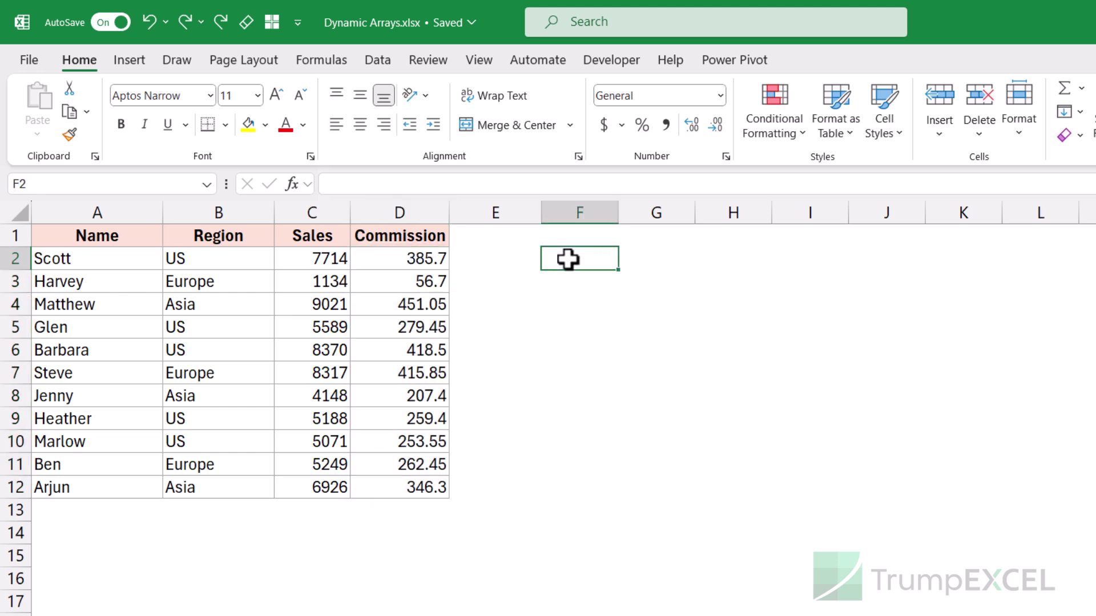
pyautogui.write('=USM')
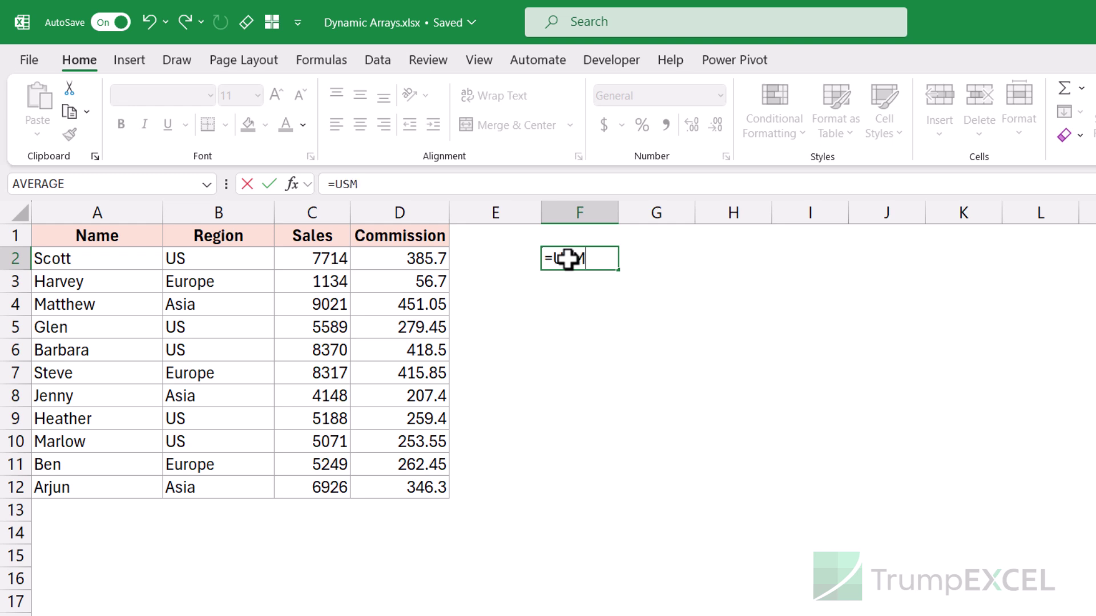
pyautogui.press('BackSpace')
pyautogui.press('BackSpace')
pyautogui.press('BackSpace')
pyautogui.write('SUM(')
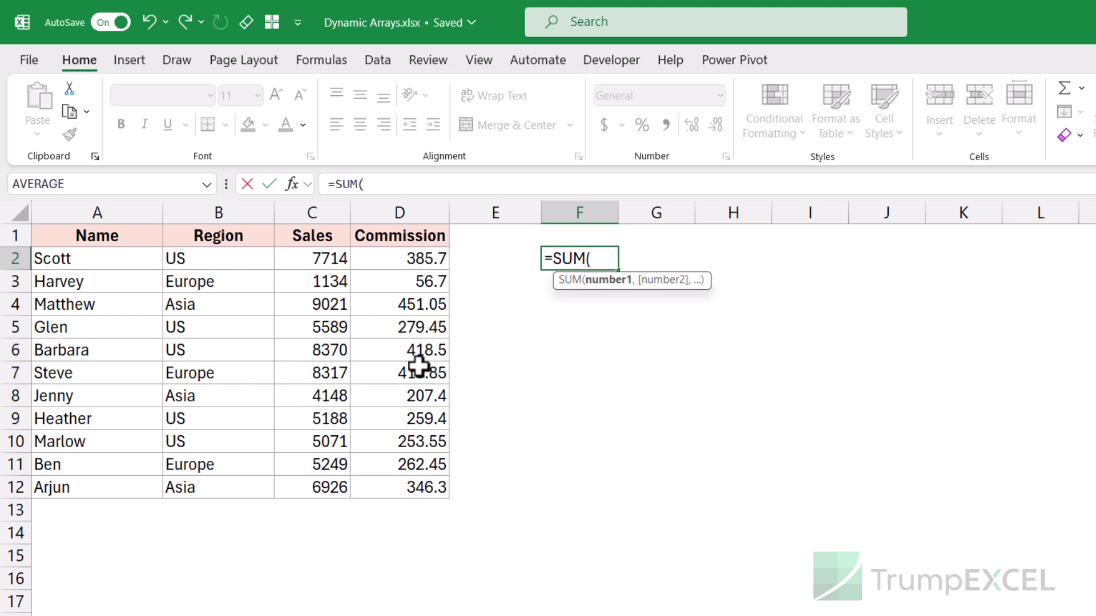
pyautogui.write('D')
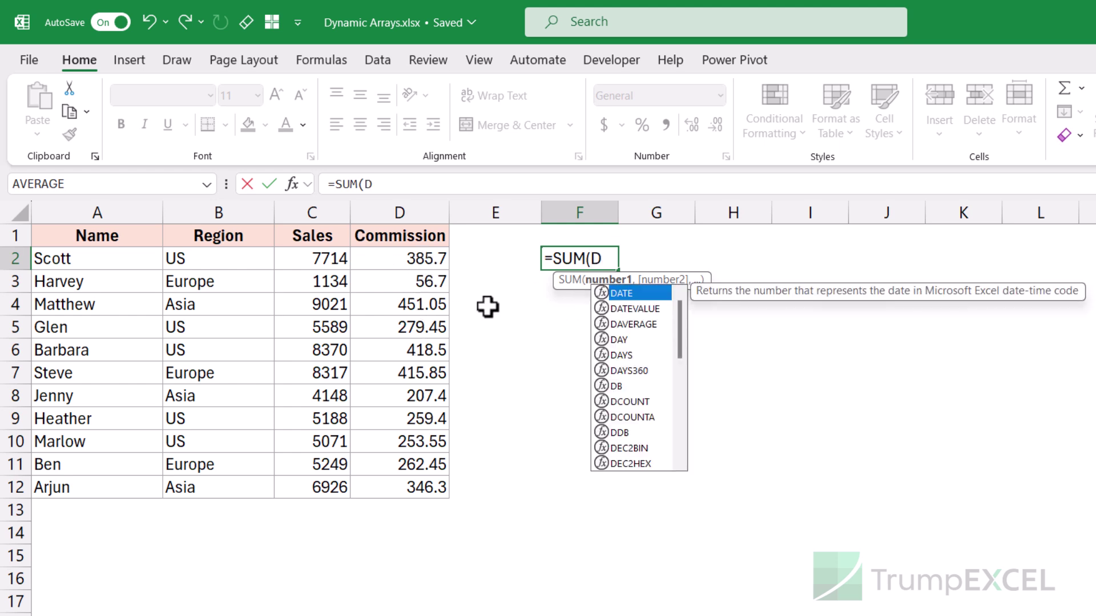
pyautogui.write('2#)')
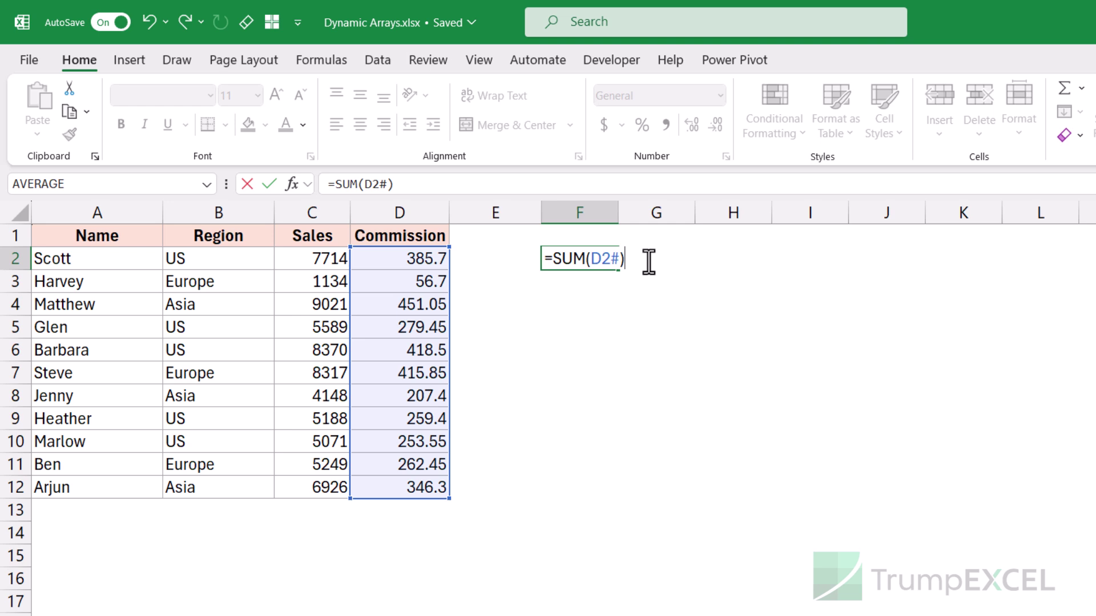
pyautogui.press('Return')
pyautogui.click(597, 258)
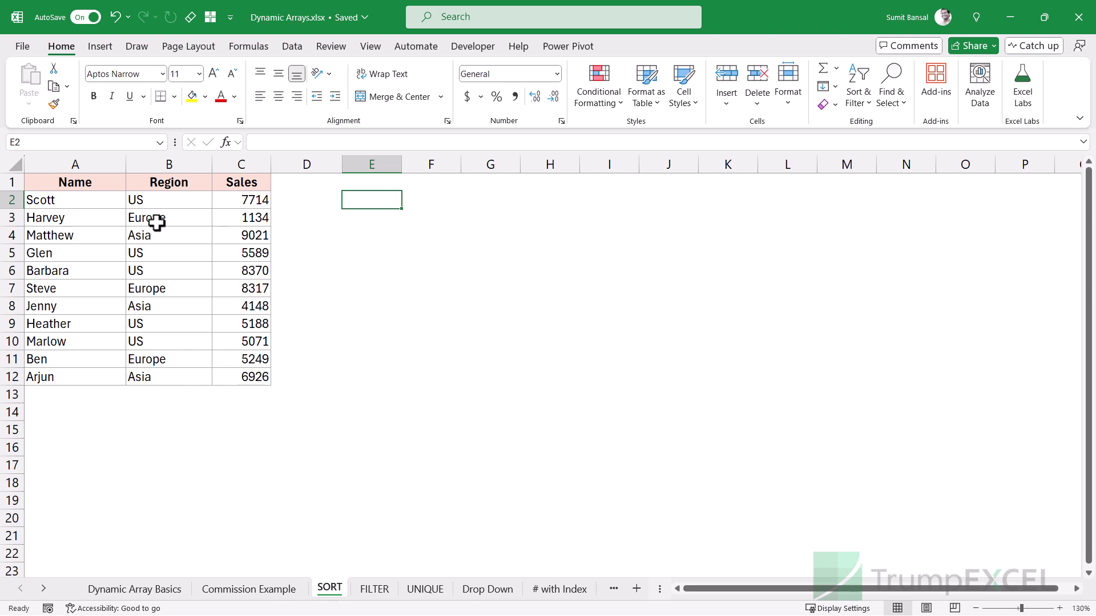
# Sort the records in A2:C12 by sales in descending order, entering =SORT(A2:C12,3,-1) in E2.
pyautogui.write('=sort')
pyautogui.press('Tab')
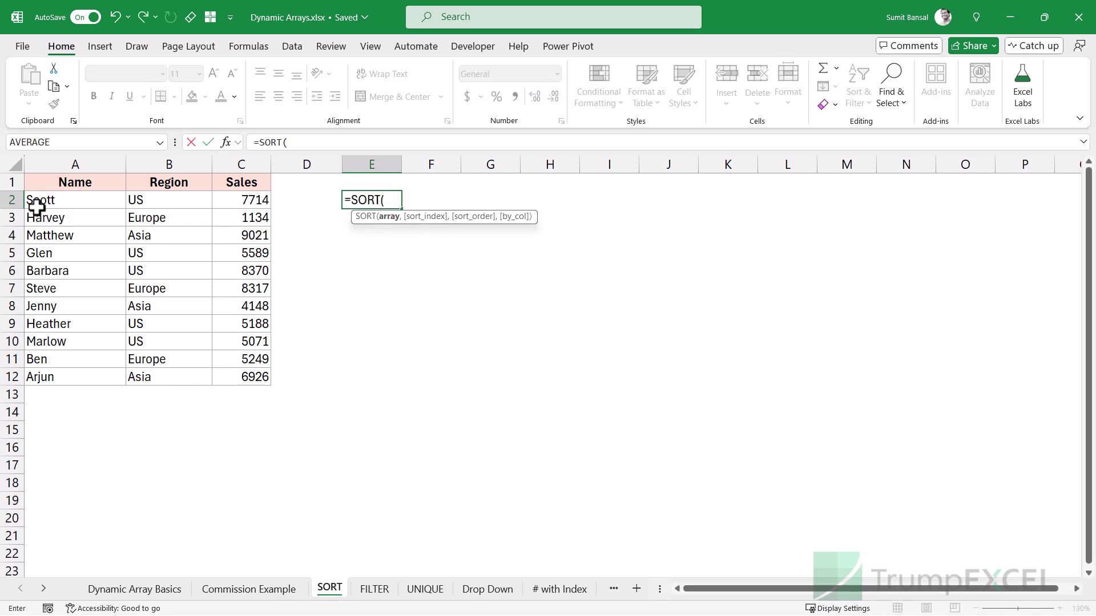
pyautogui.moveTo(36, 207); pyautogui.dragTo(214, 374)
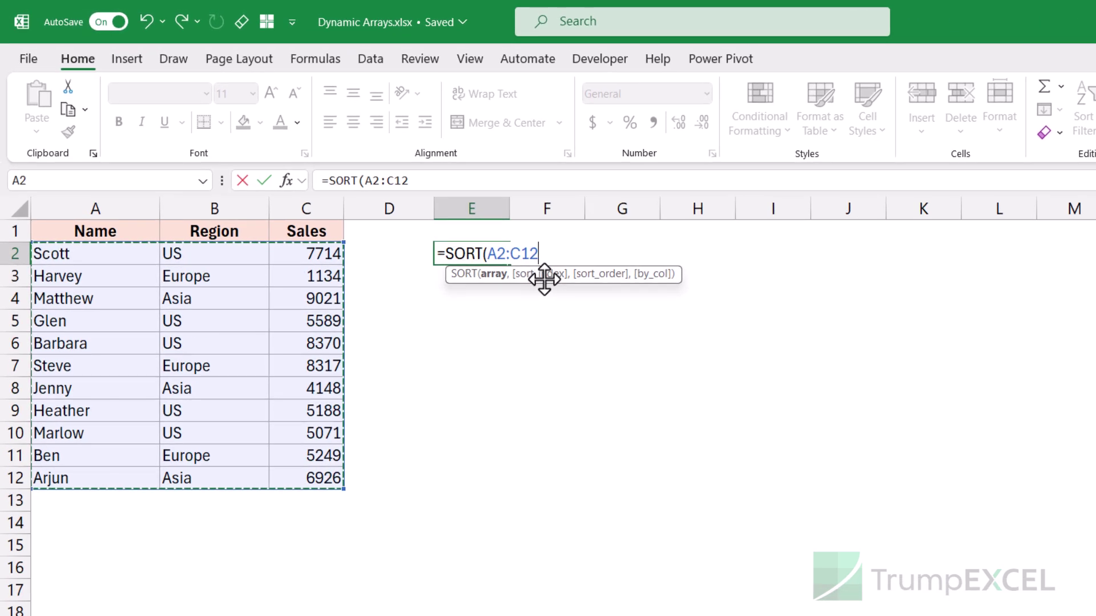
pyautogui.write(',')
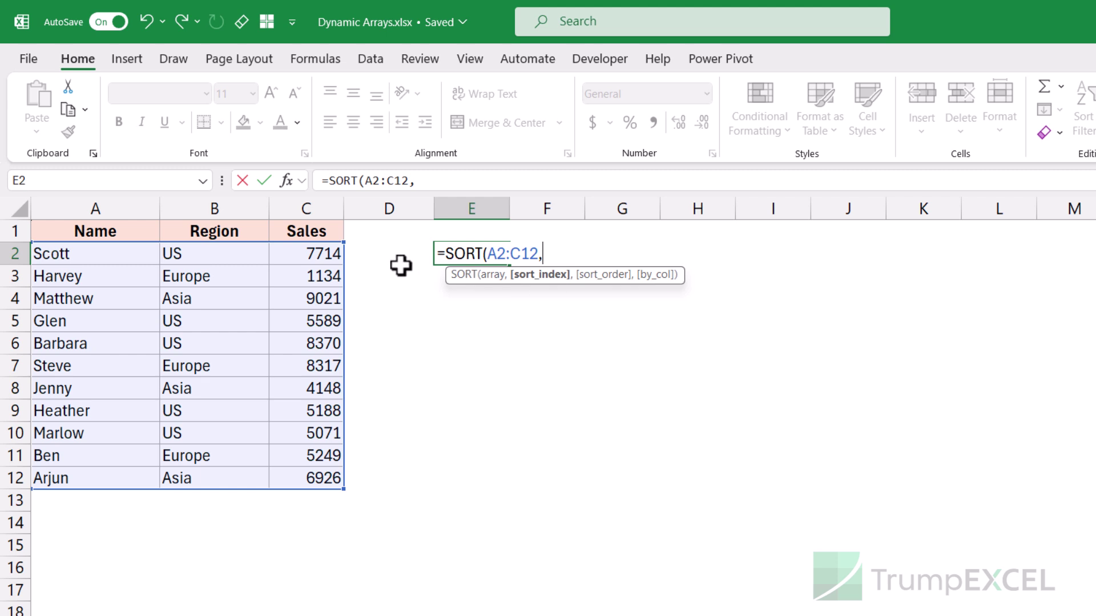
pyautogui.write('3')
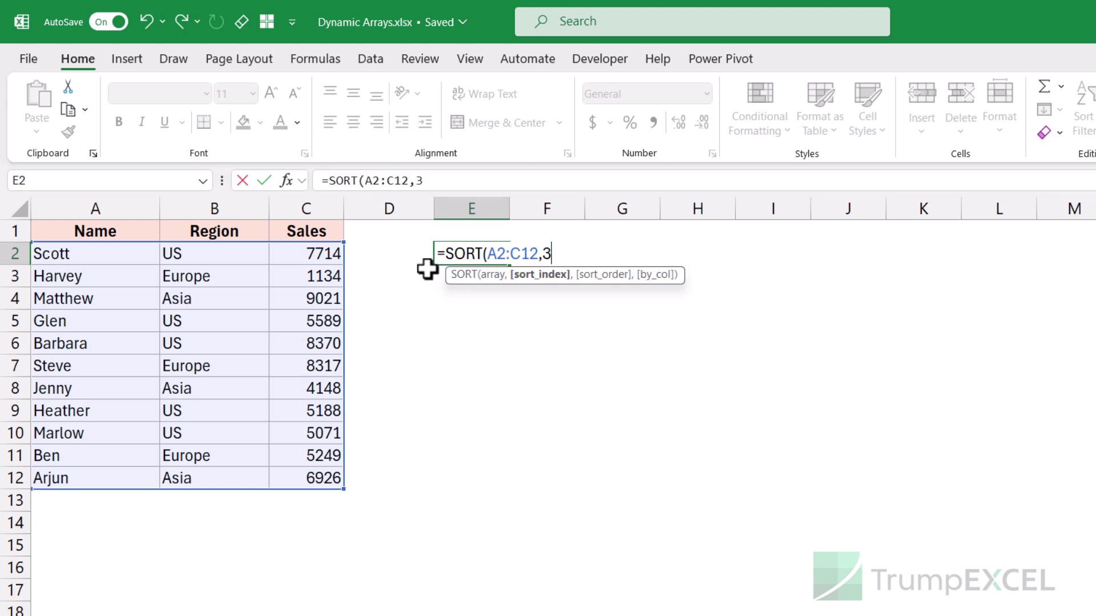
pyautogui.write(',')
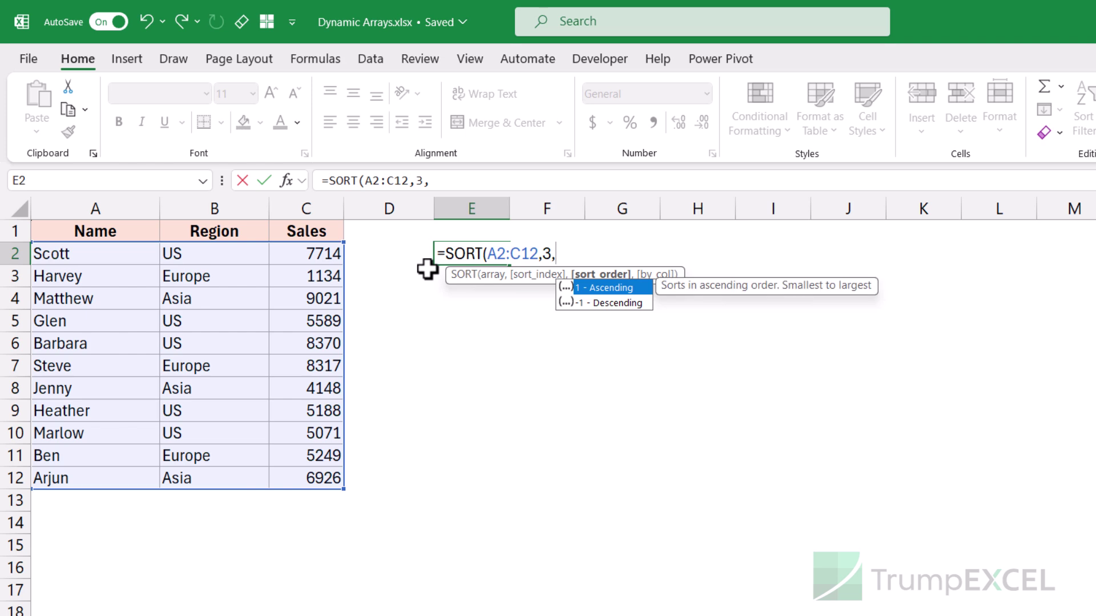
pyautogui.doubleClick(592, 303)
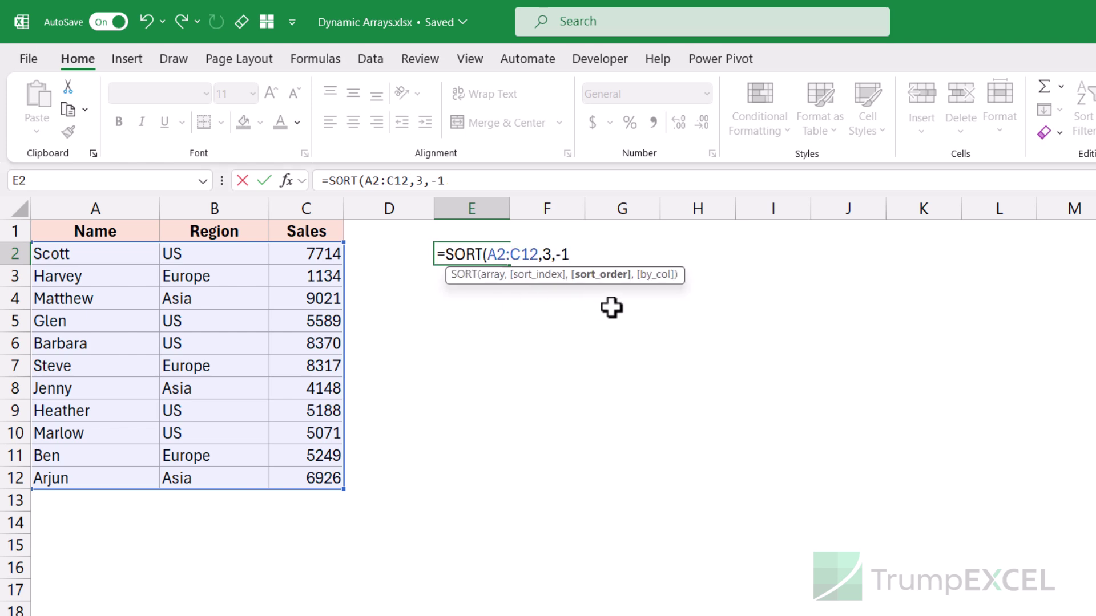
pyautogui.write(')')
pyautogui.press('Return')
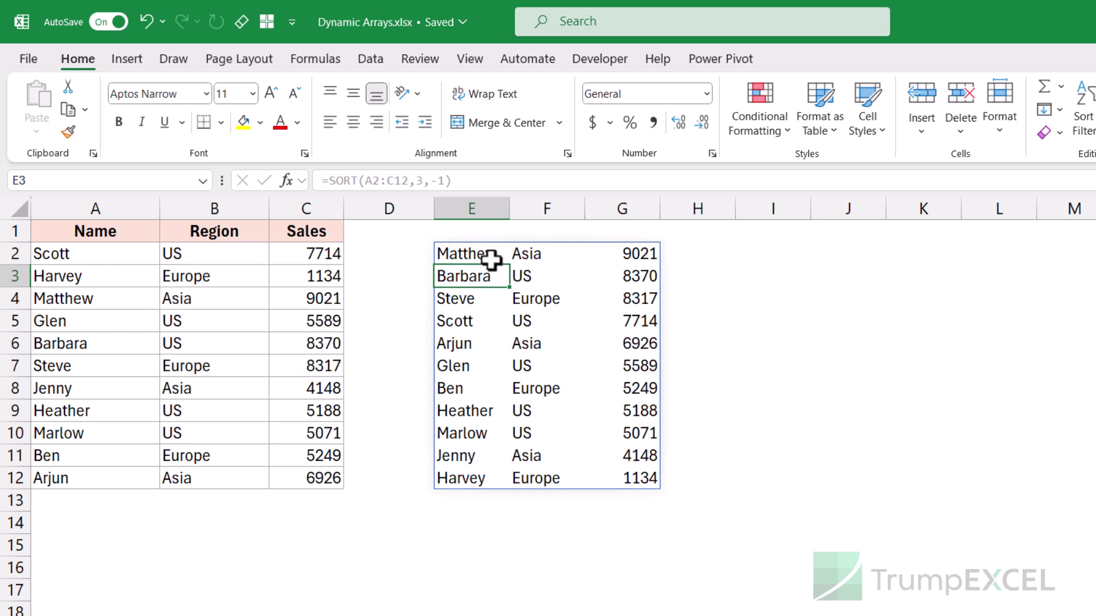
# Set the sales value in C5 to 12547 to test the sorted list's update.
pyautogui.click(307, 320)
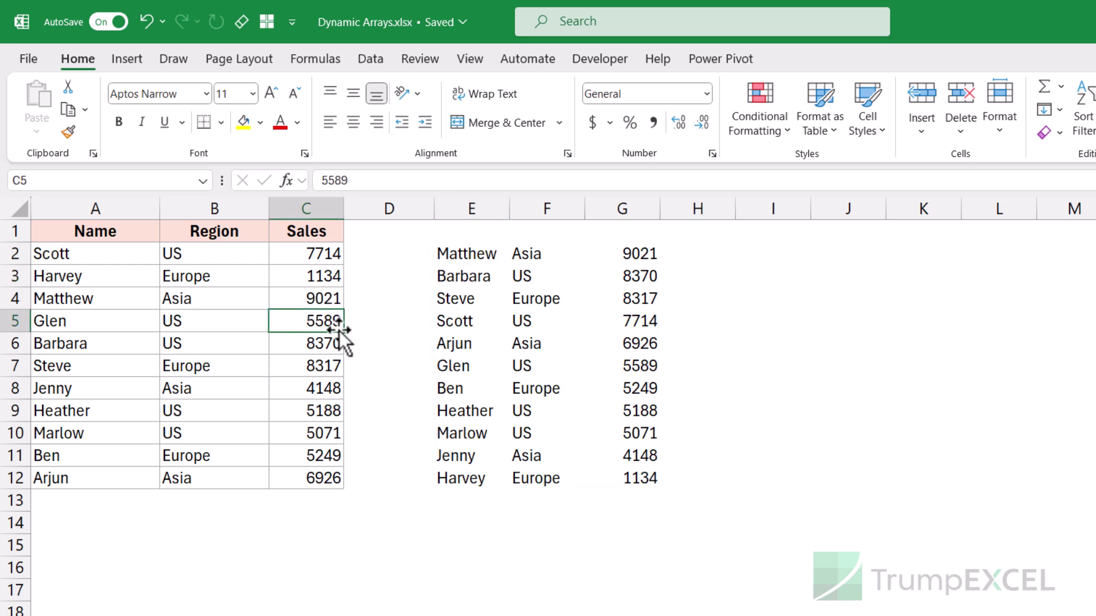
pyautogui.write('12547')
pyautogui.press('Return')
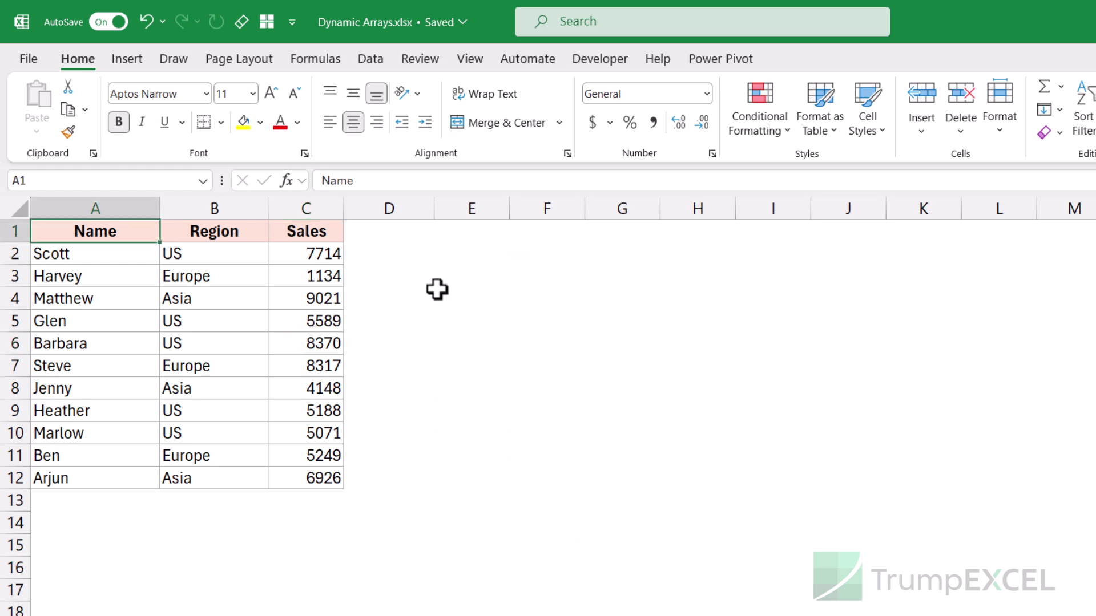
# Extract only the US records into E2 with the formula =FILTER(A2:C12,B2:B12="US"), and check its source cell.
pyautogui.click(473, 260)
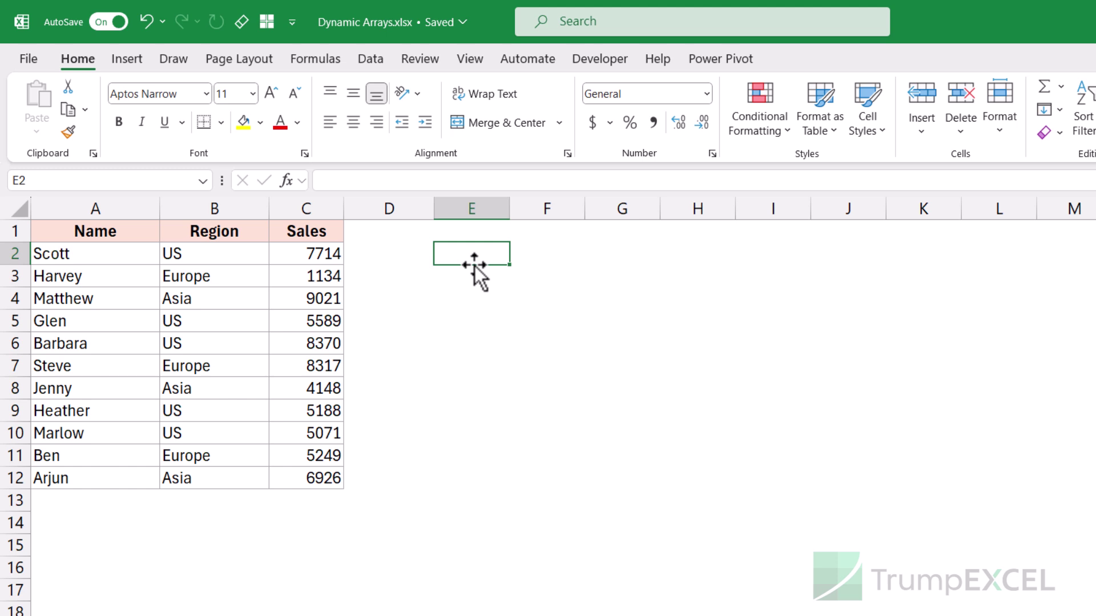
pyautogui.write('=')
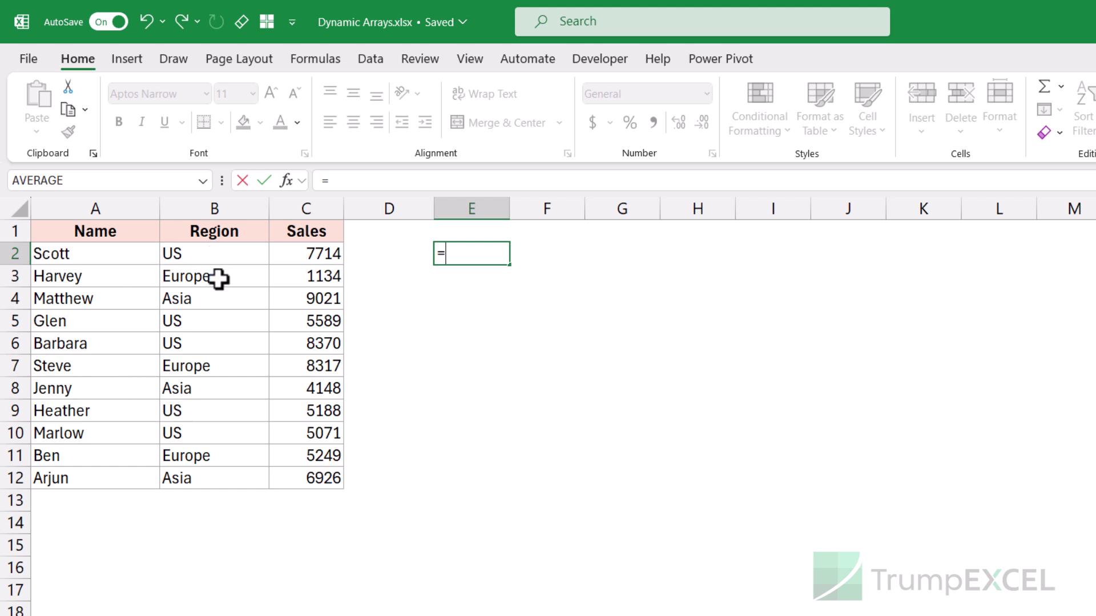
pyautogui.write('FILTER(')
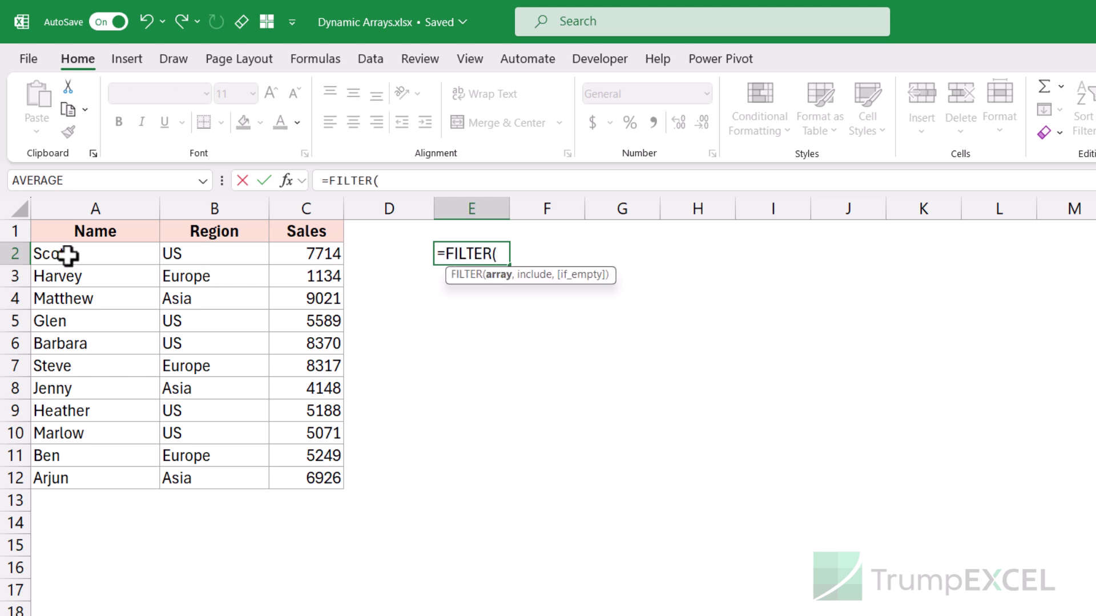
pyautogui.moveTo(68, 255); pyautogui.dragTo(302, 477)
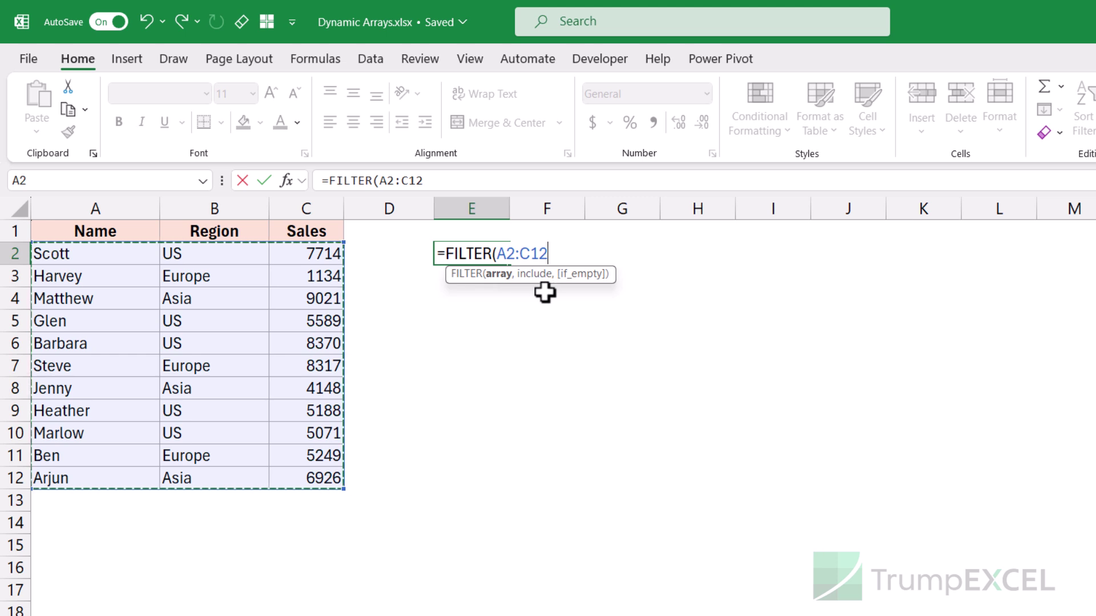
pyautogui.write(',')
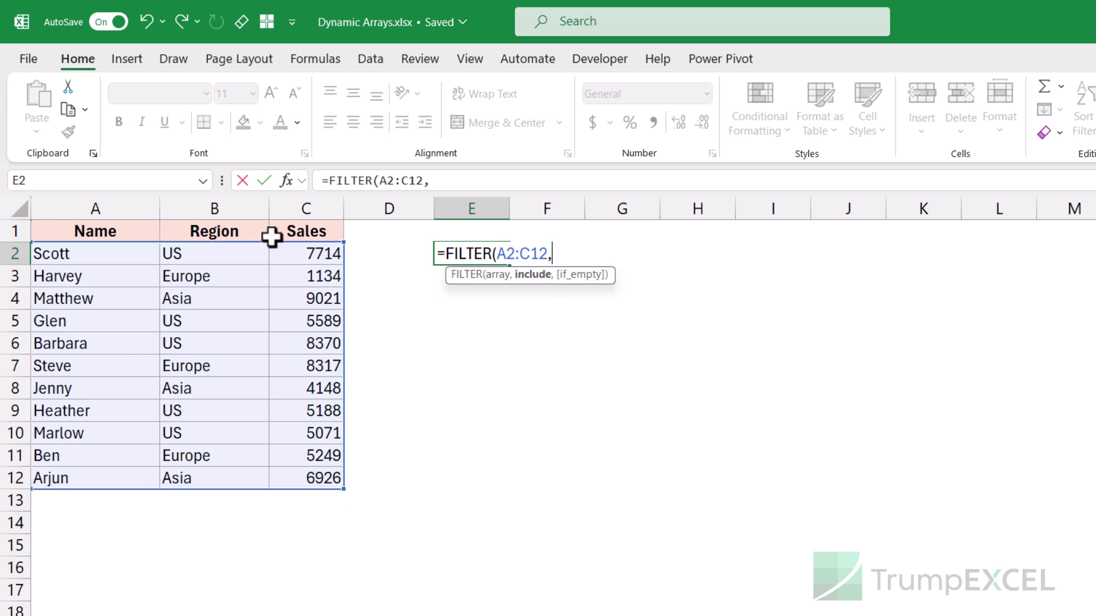
pyautogui.moveTo(223, 255); pyautogui.dragTo(209, 479)
pyautogui.write('=')
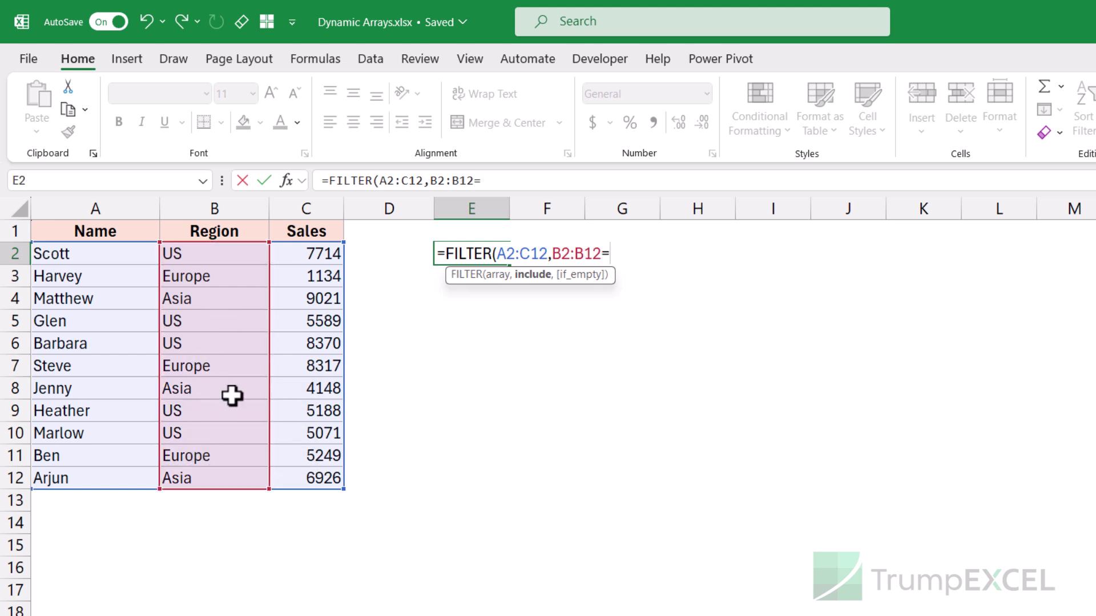
pyautogui.write('"US")')
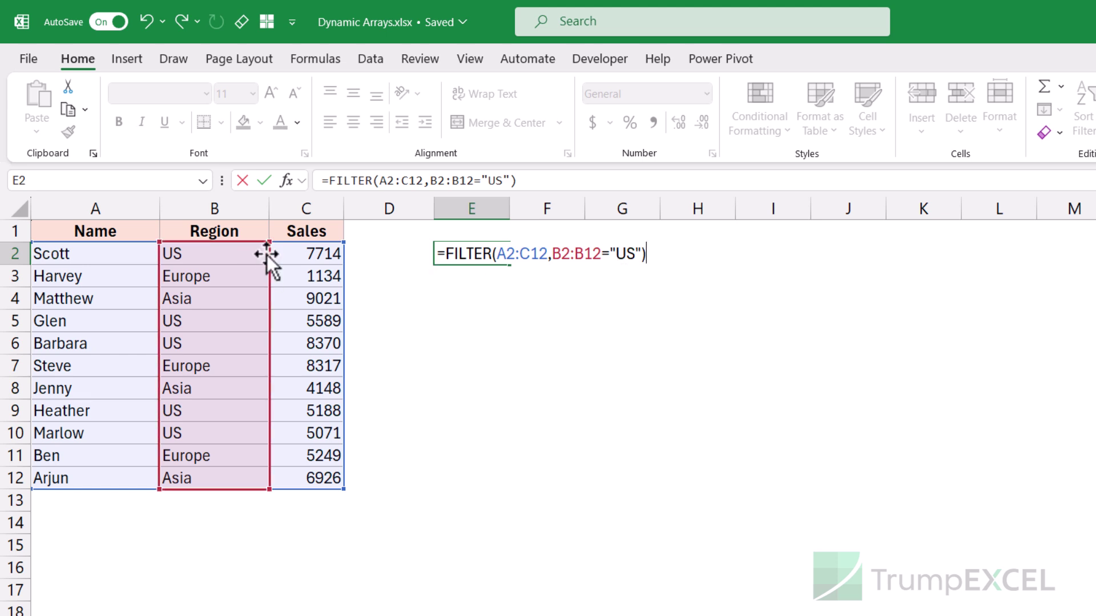
pyautogui.press('Return')
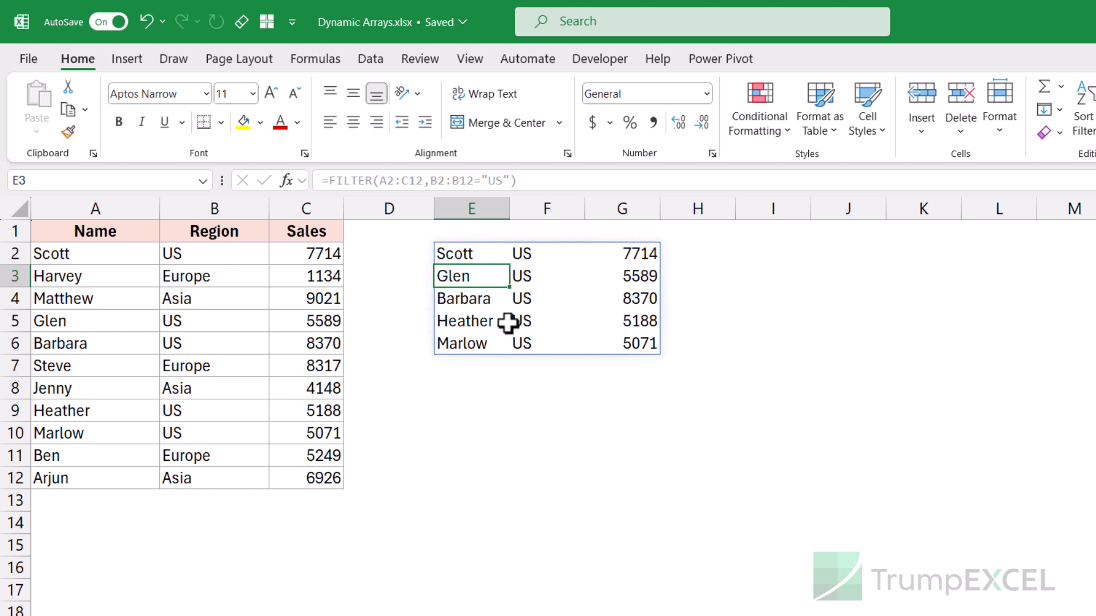
pyautogui.click(477, 252)
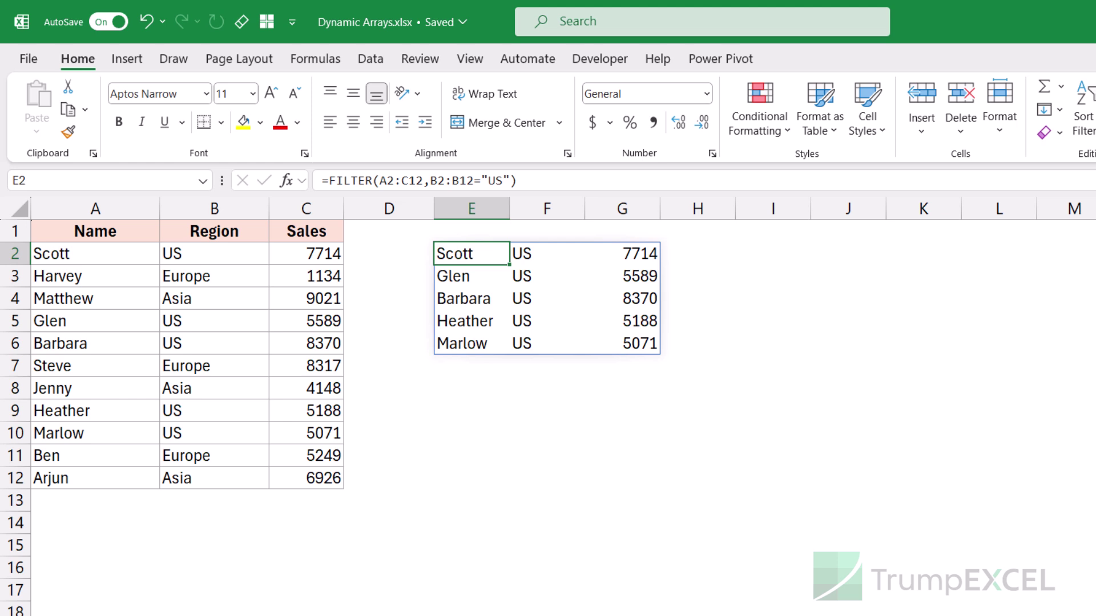
# List the distinct regions starting in the empty cell E2 with the formula =UNIQUE(B2:B12).
pyautogui.hotkey('ctrl', 'z')
pyautogui.click(460, 262)
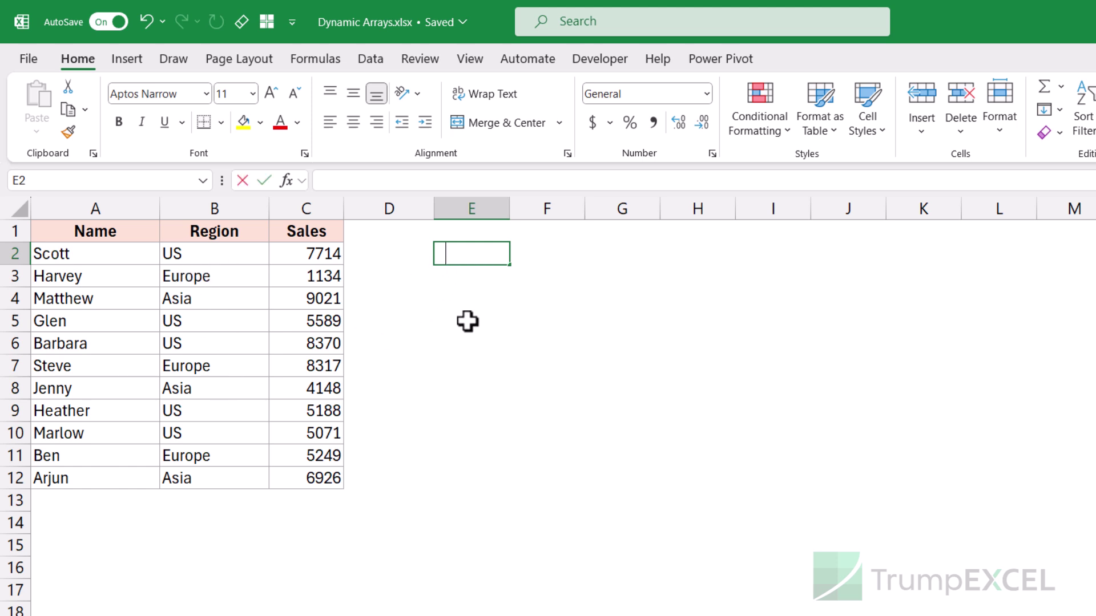
pyautogui.write('=uniq')
pyautogui.press('Tab')
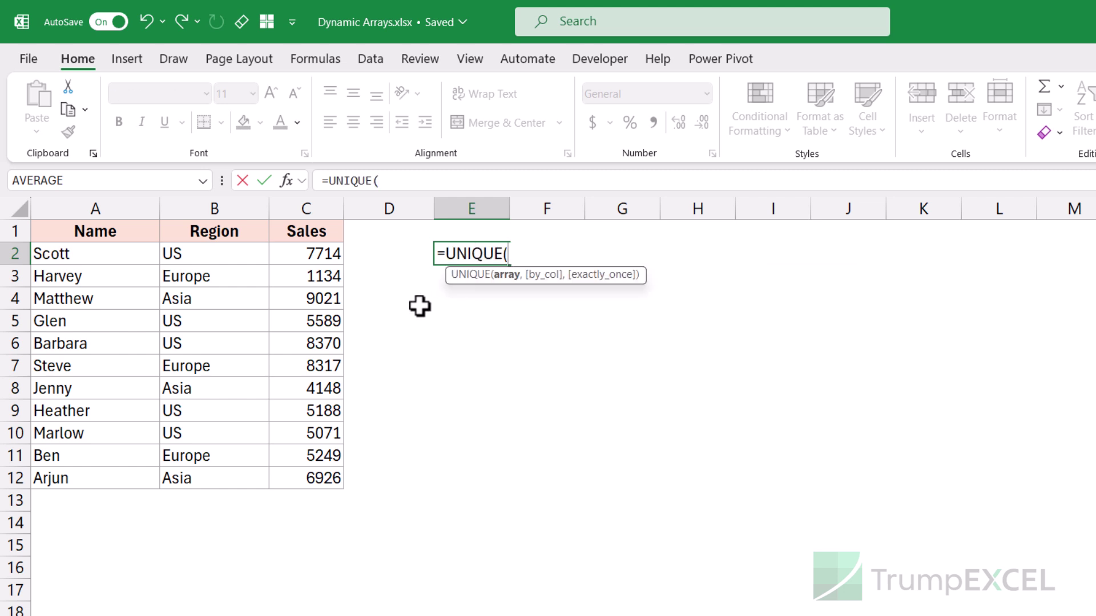
pyautogui.moveTo(244, 255); pyautogui.dragTo(225, 472)
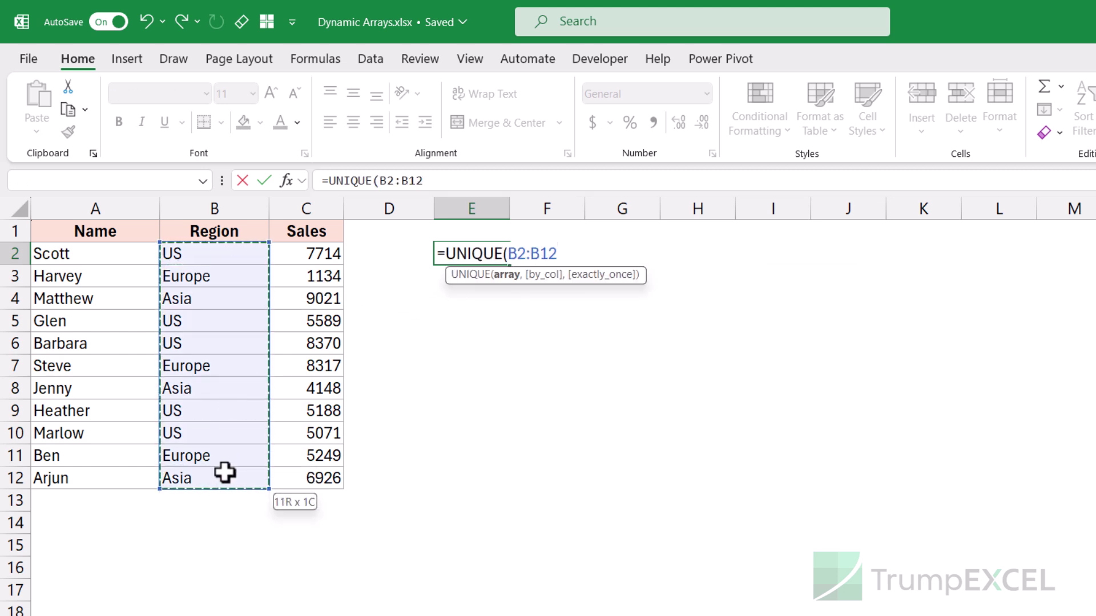
pyautogui.write(')')
pyautogui.press('Return')
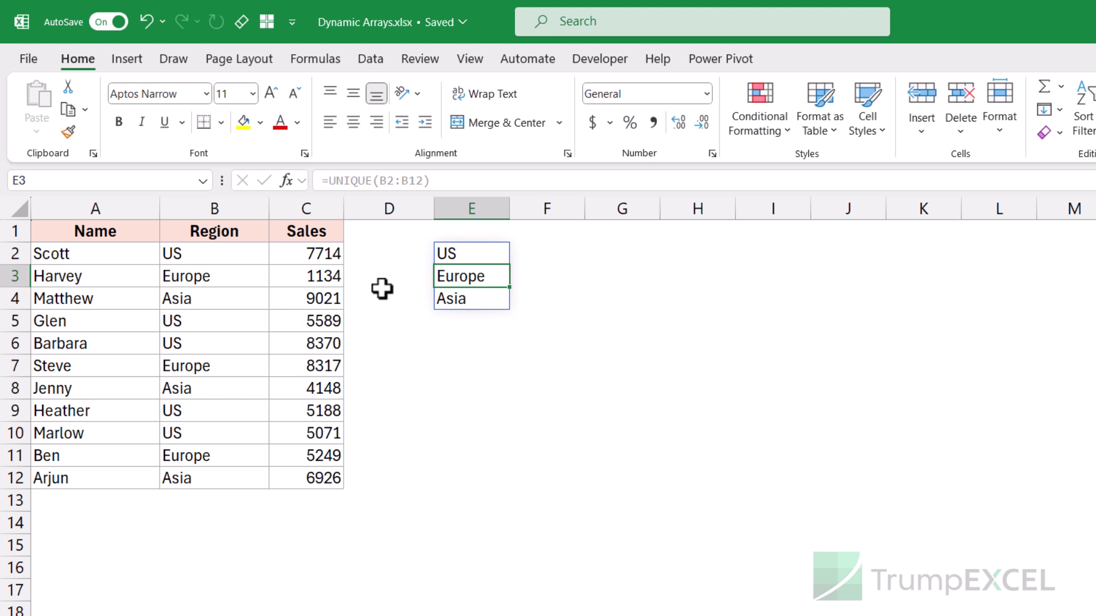
# Change the region in B5 to Australia and select the spilled region list E2:E5.
pyautogui.click(234, 324)
pyautogui.write('A')
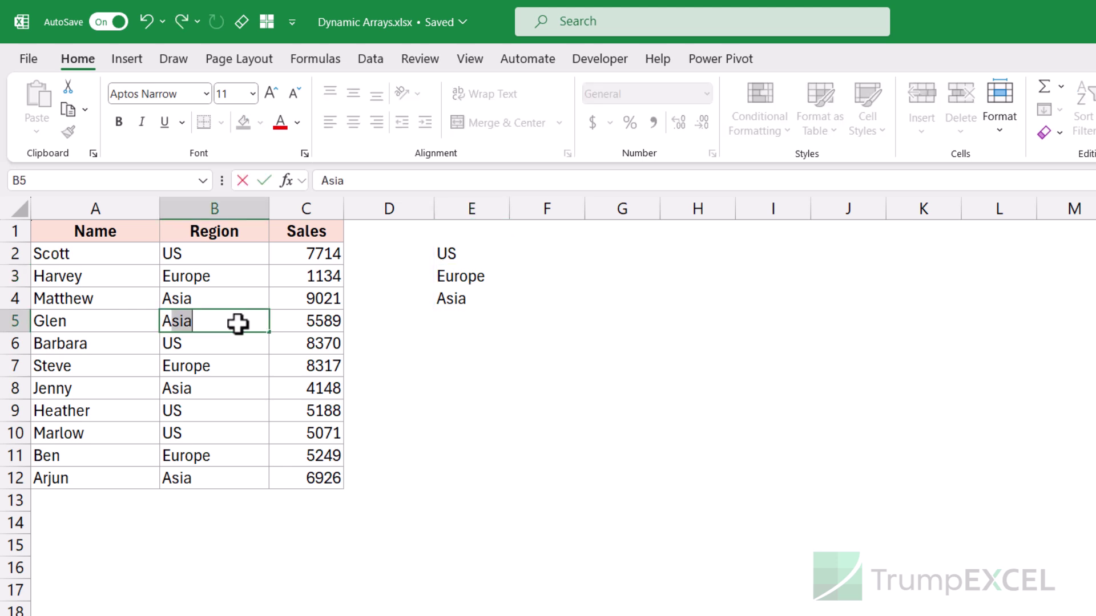
pyautogui.write('ustralia')
pyautogui.press('Return')
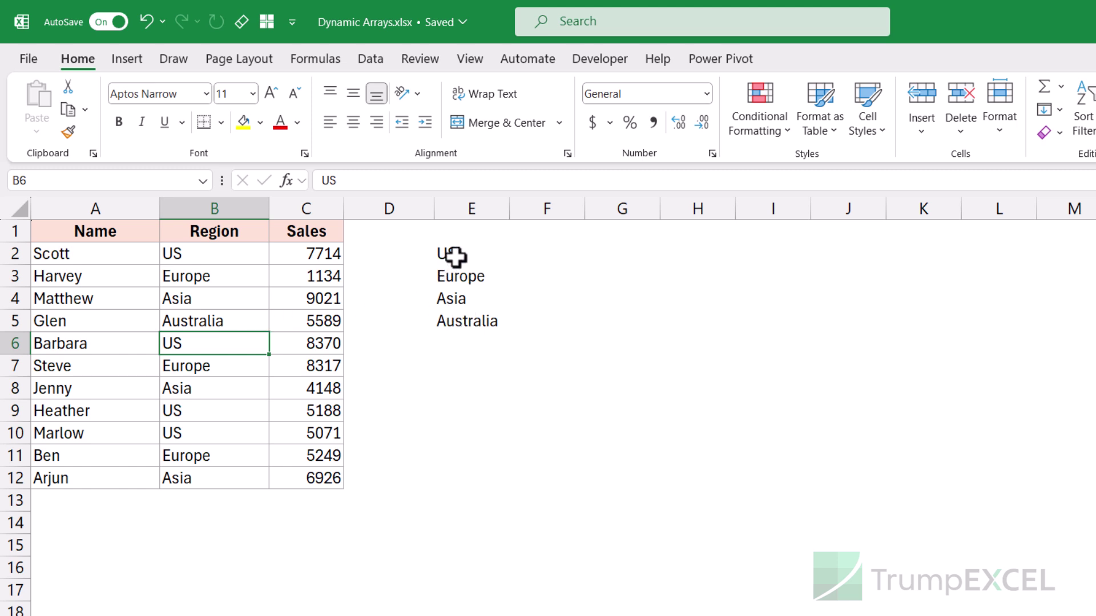
pyautogui.moveTo(455, 257); pyautogui.dragTo(457, 325)
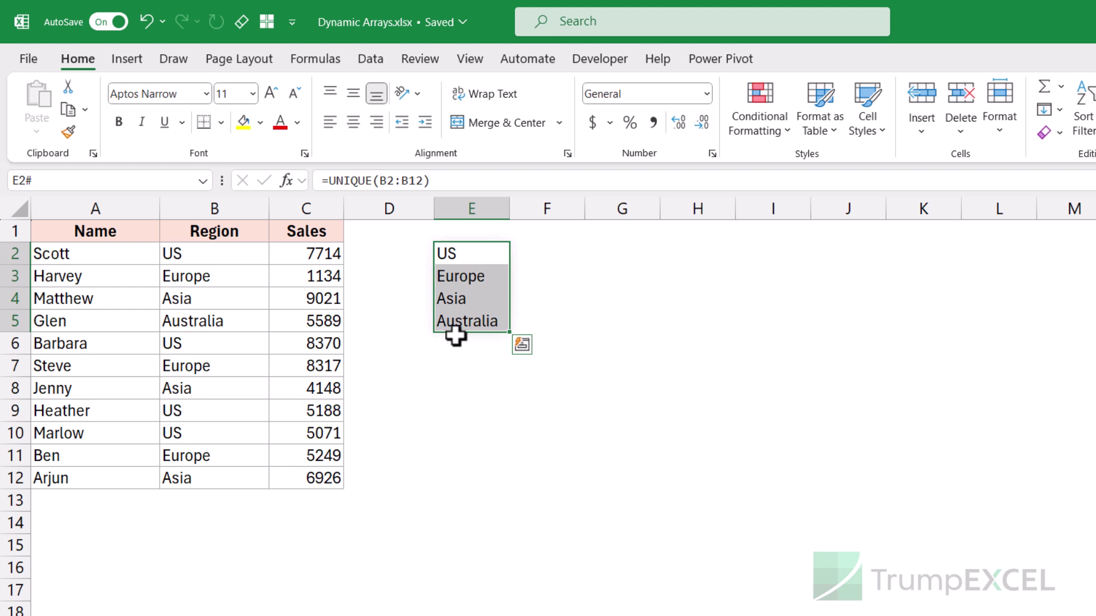
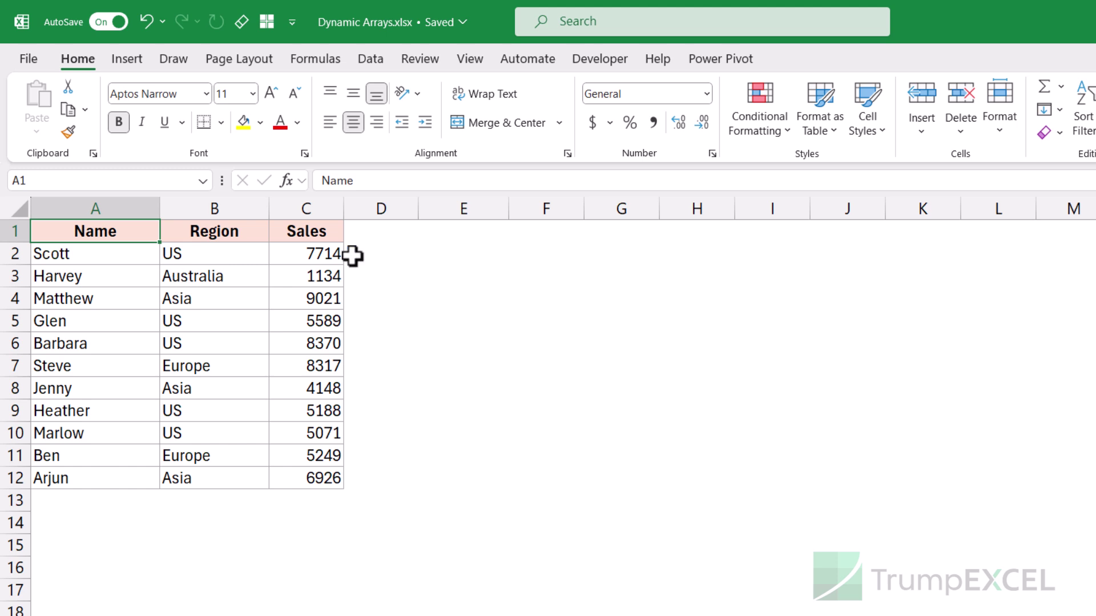
# Build the source list for a drop-down in E2 with the formula =UNIQUE(B2:B12), and select its source cell.
pyautogui.click(452, 259)
pyautogui.write('=uniq')
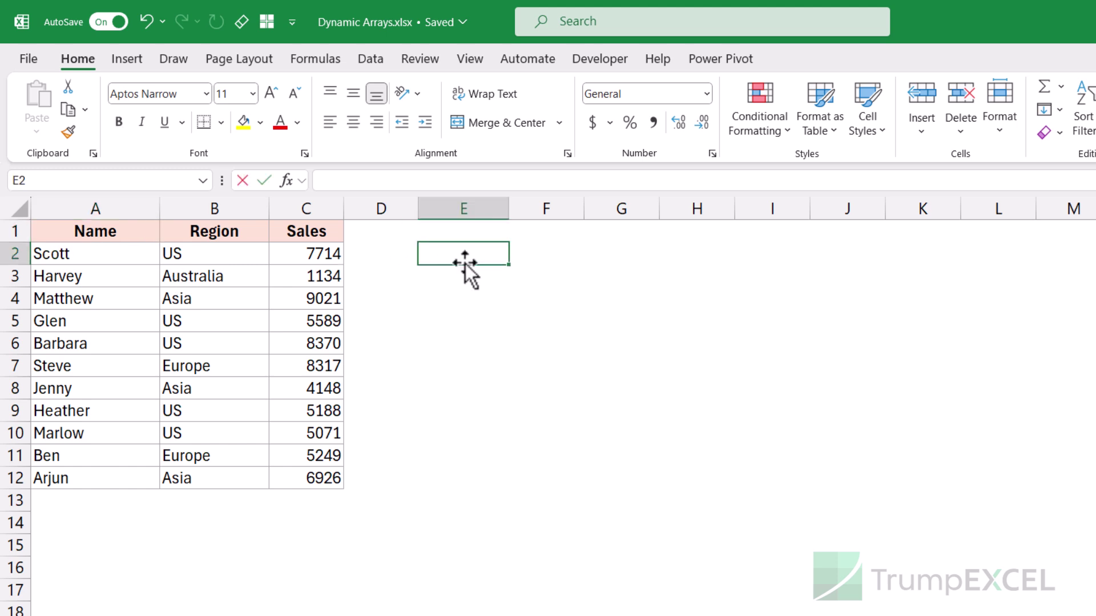
pyautogui.doubleClick(471, 275)
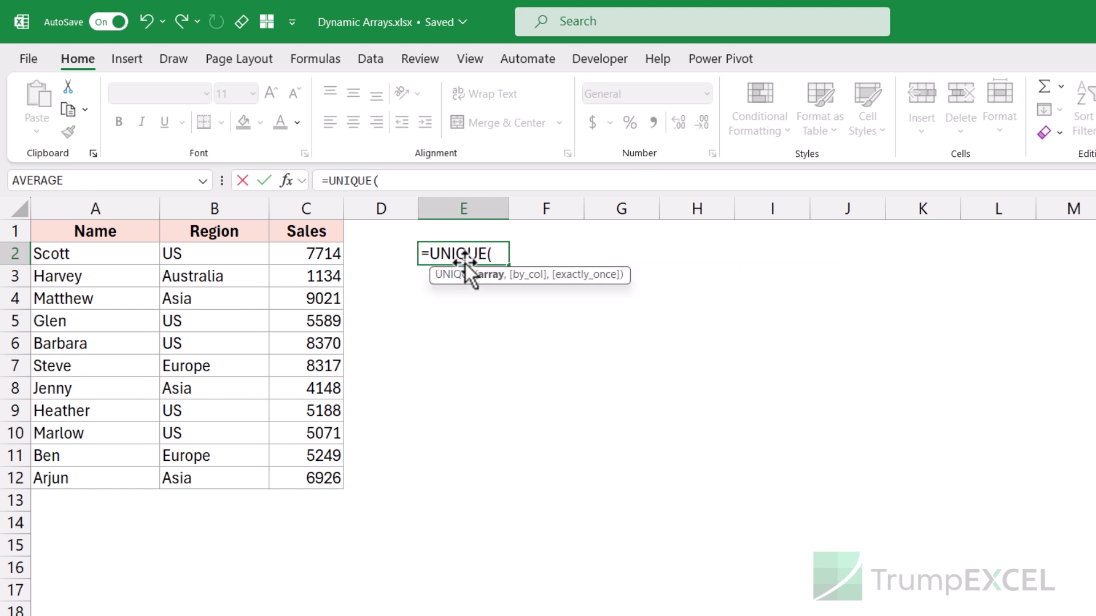
pyautogui.moveTo(211, 259); pyautogui.dragTo(223, 468)
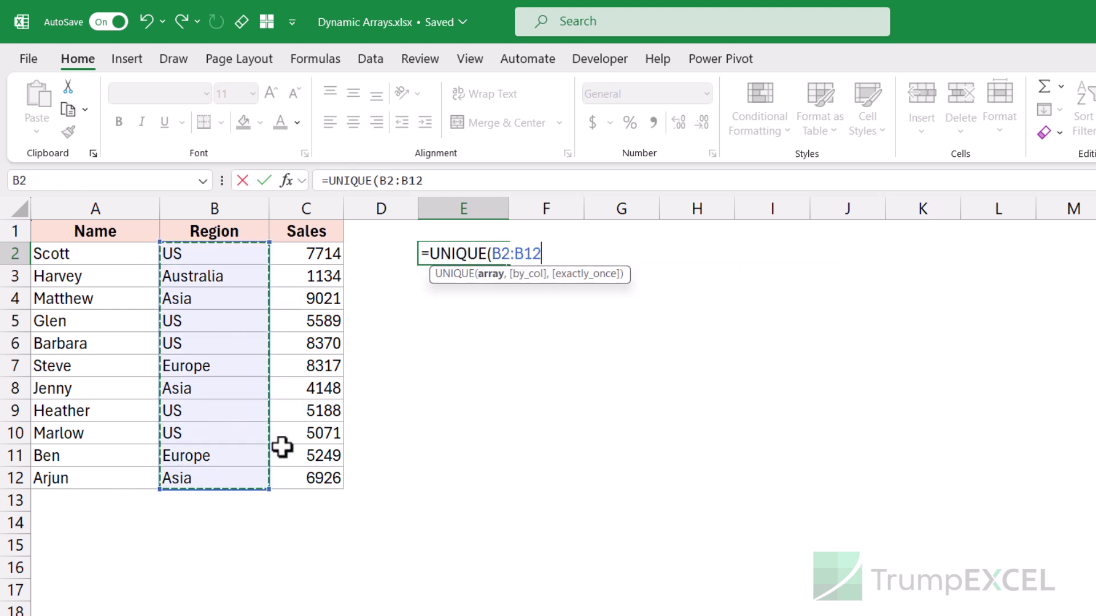
pyautogui.write(')')
pyautogui.press('Return')
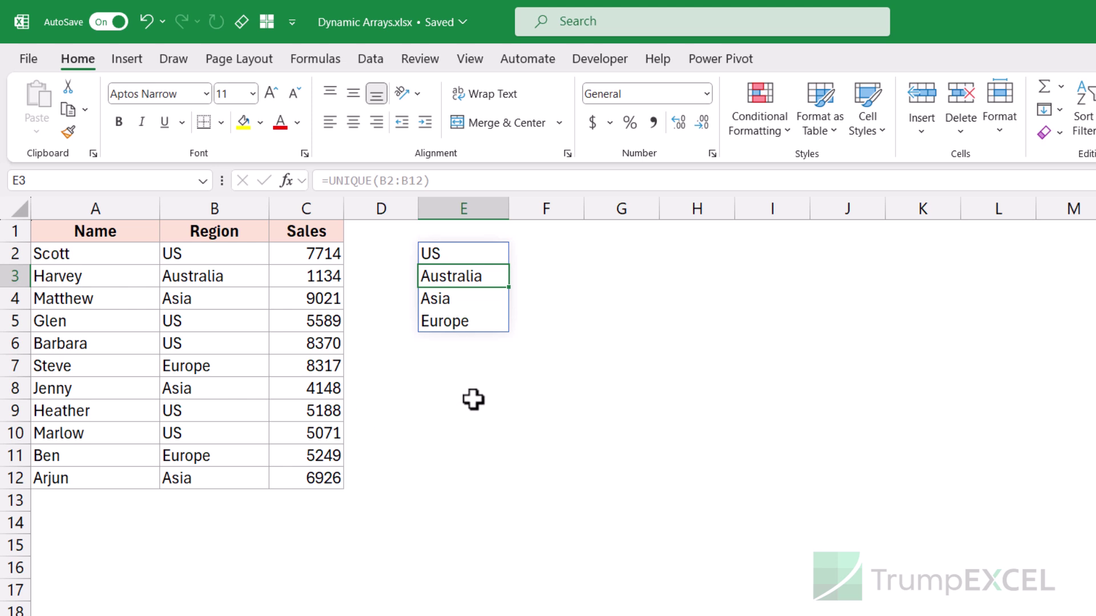
pyautogui.click(489, 253)
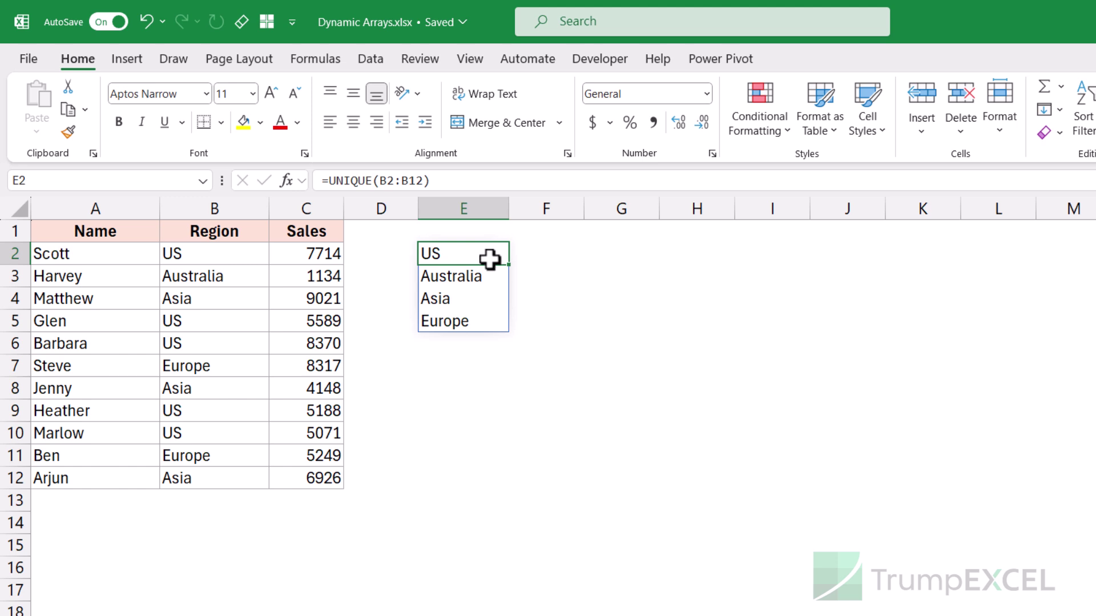
# Fill cell G1 with a light blue theme color.
pyautogui.click(604, 235)
pyautogui.click(260, 123)
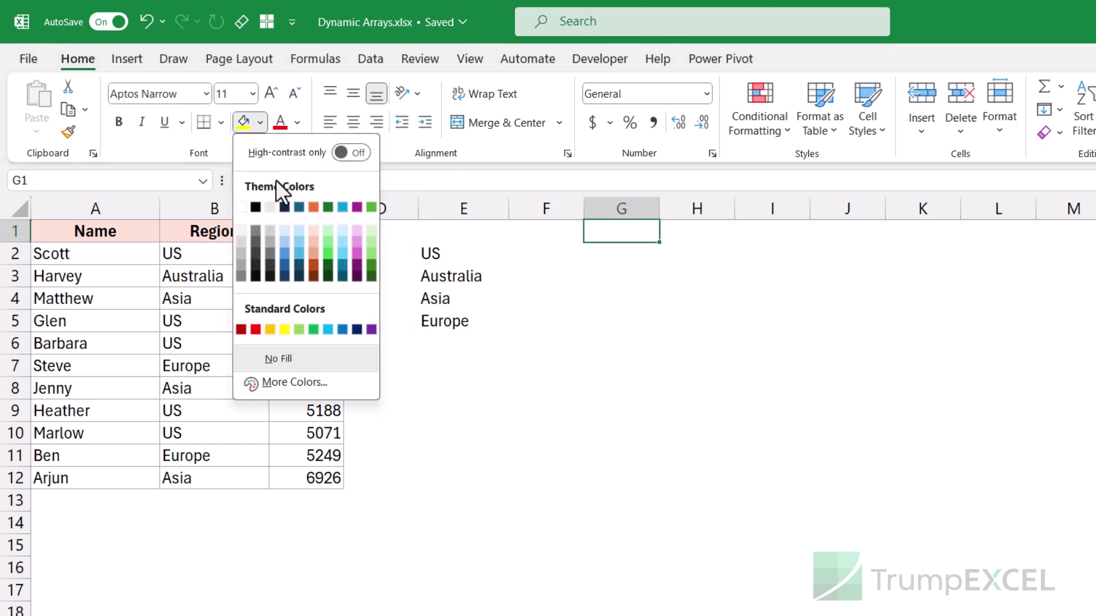
pyautogui.click(294, 231)
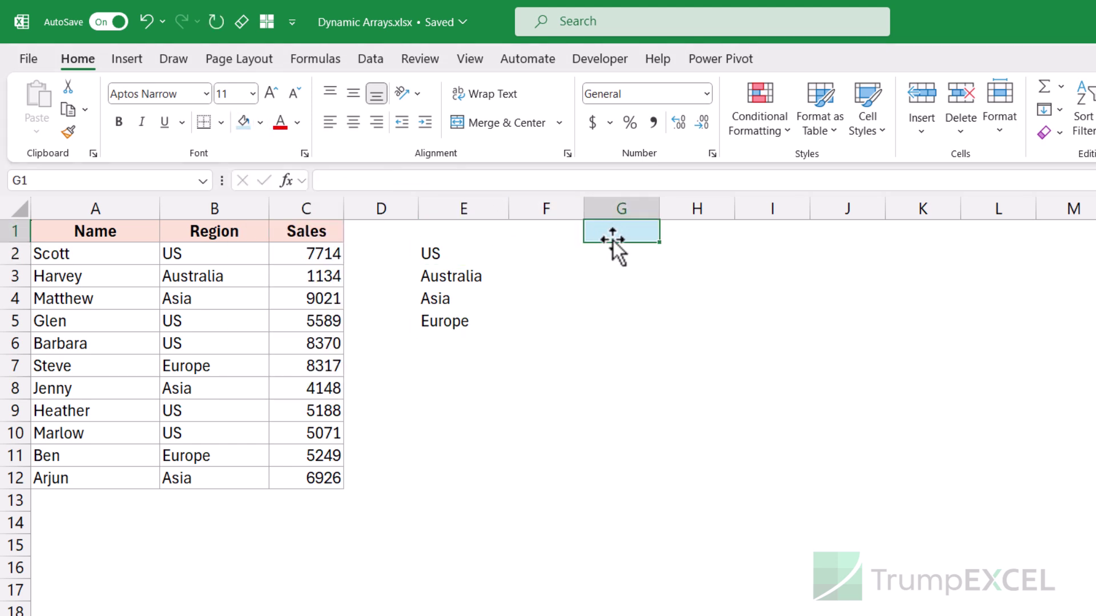
# Add a list-type data validation drop-down to G1 with the source =E2#, and check its options.
pyautogui.click(360, 63)
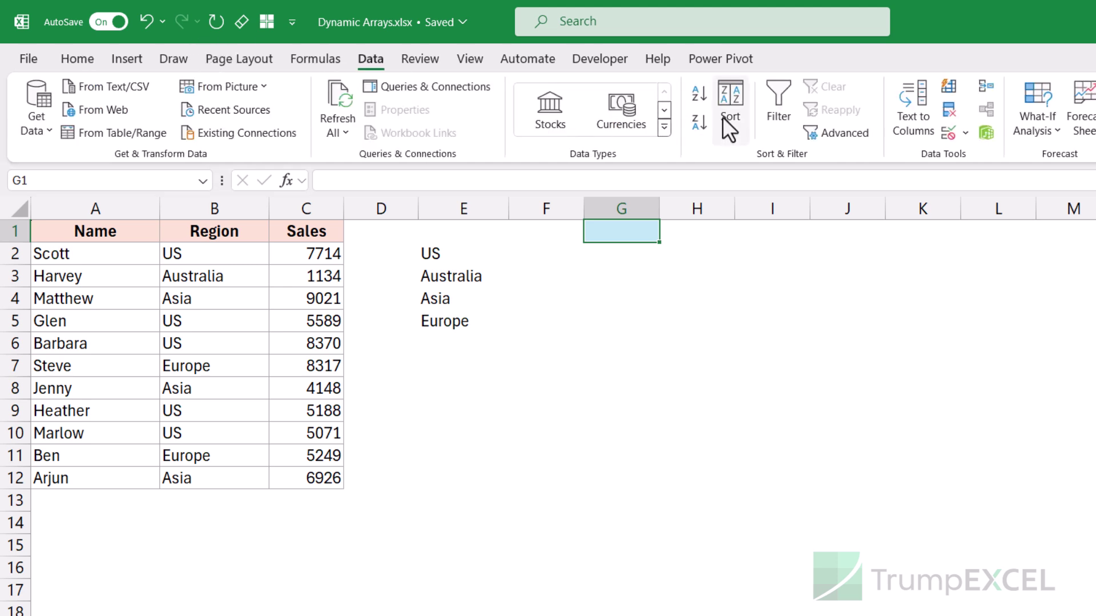
pyautogui.click(941, 134)
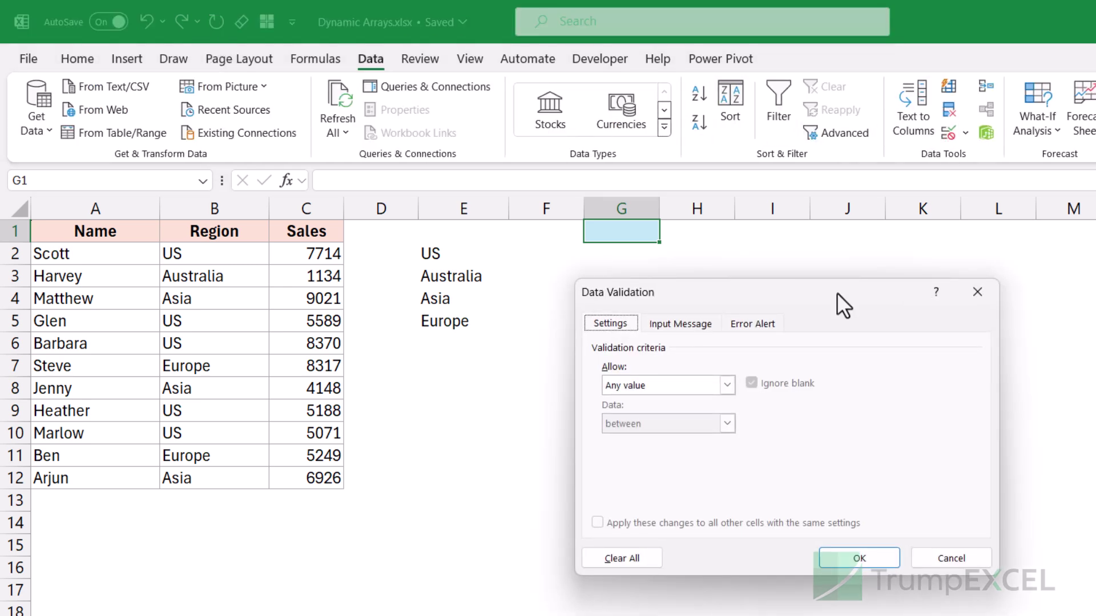
pyautogui.click(727, 386)
pyautogui.click(682, 442)
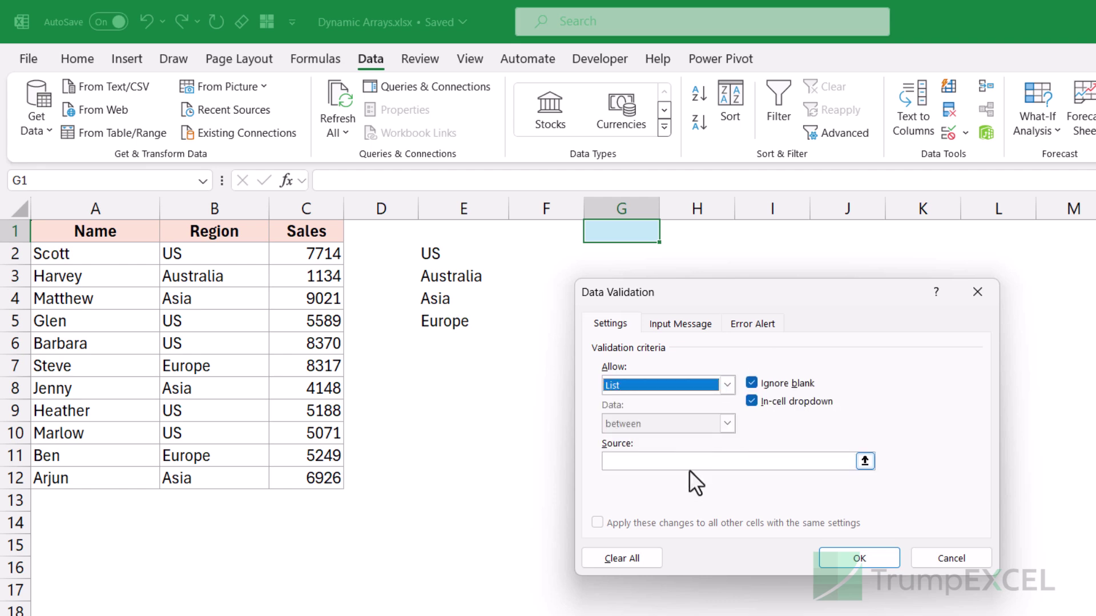
pyautogui.click(694, 461)
pyautogui.write('=')
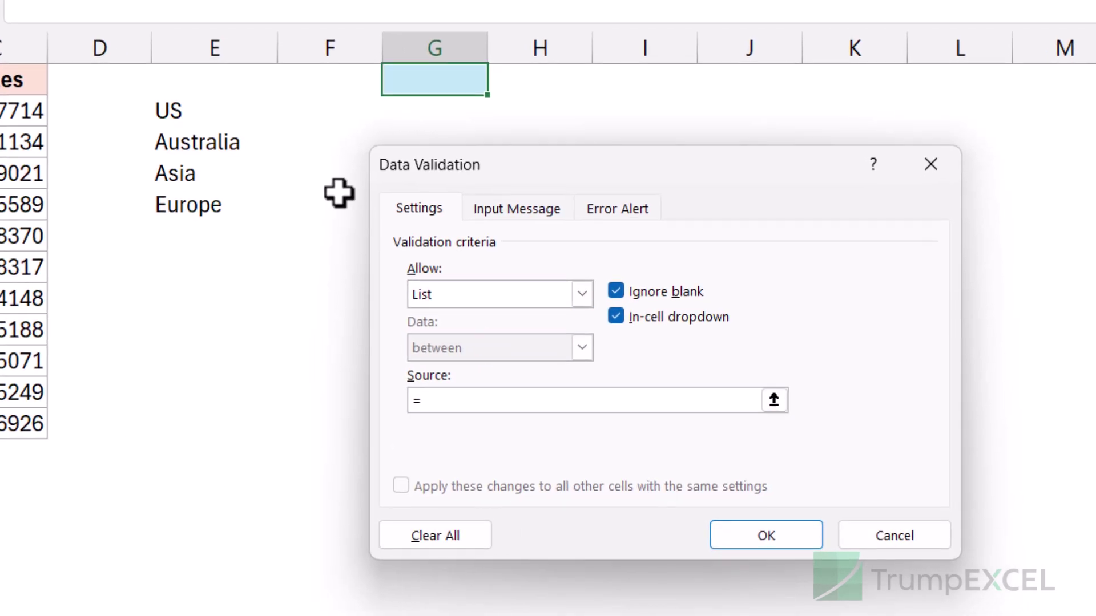
pyautogui.write('E')
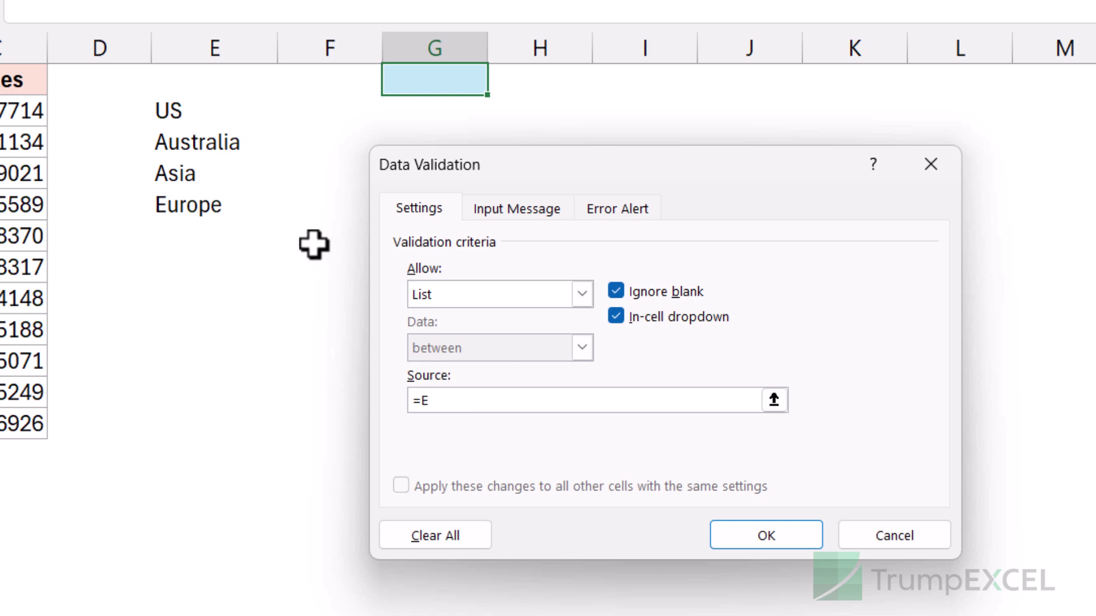
pyautogui.write('2#')
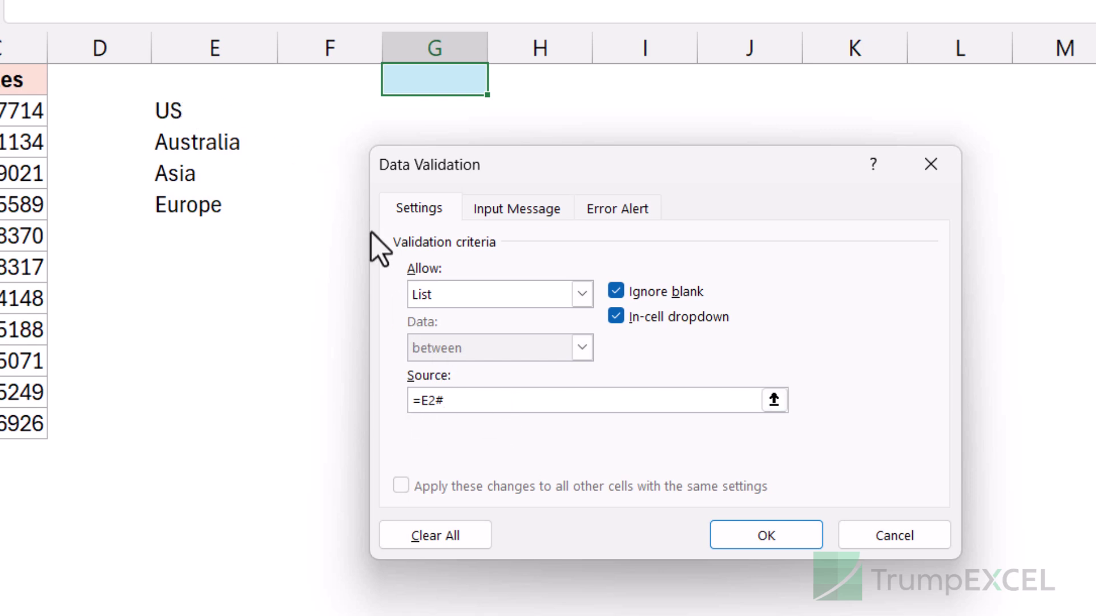
pyautogui.click(742, 543)
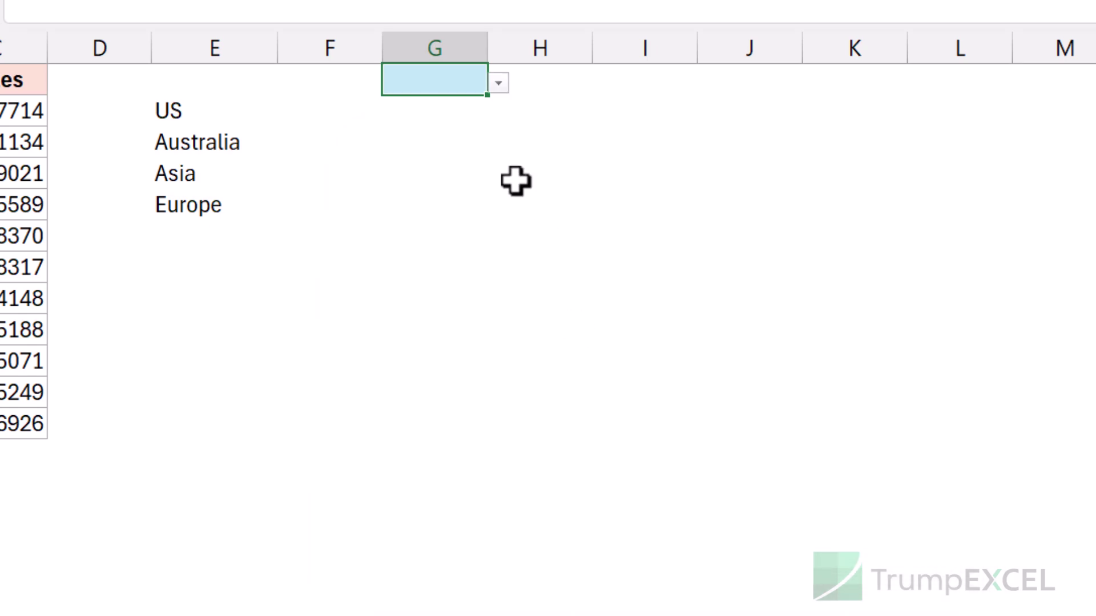
pyautogui.click(500, 84)
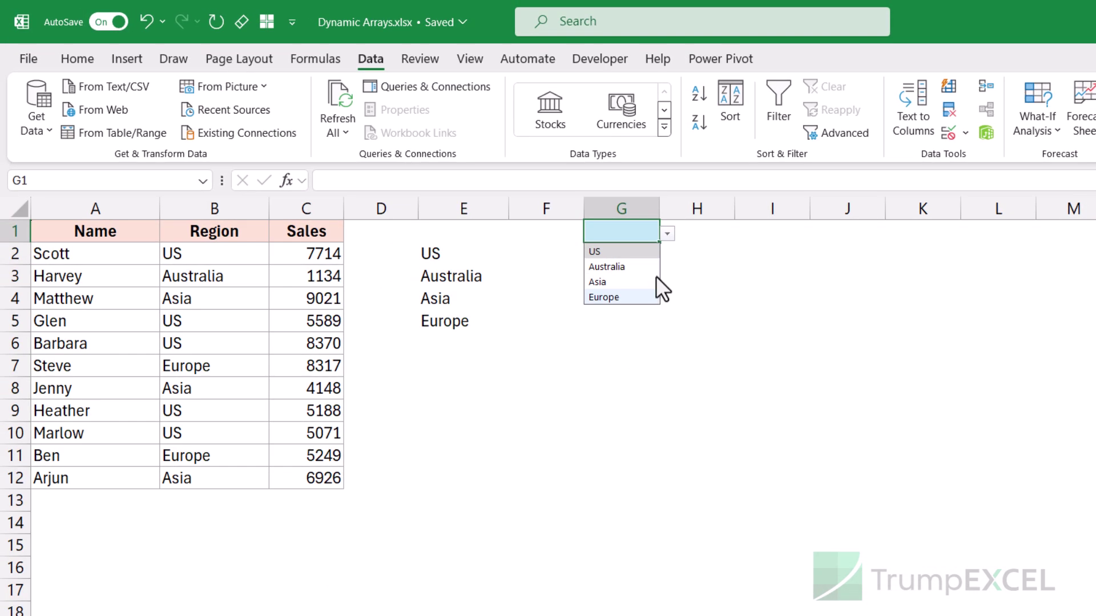
pyautogui.click(667, 234)
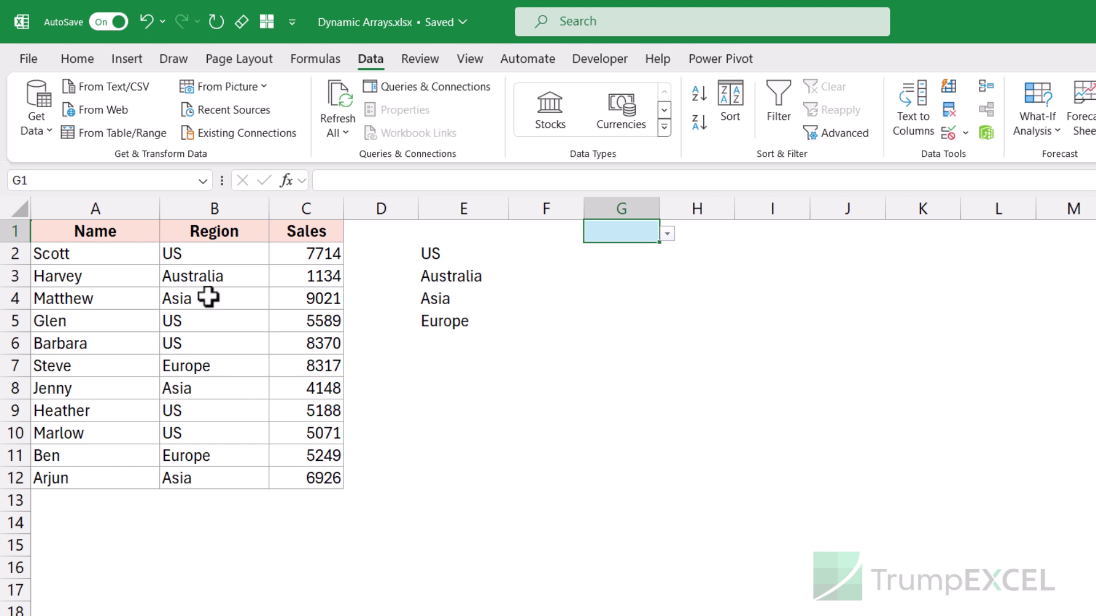
# Change the region in B3 to Asia.
pyautogui.click(207, 278)
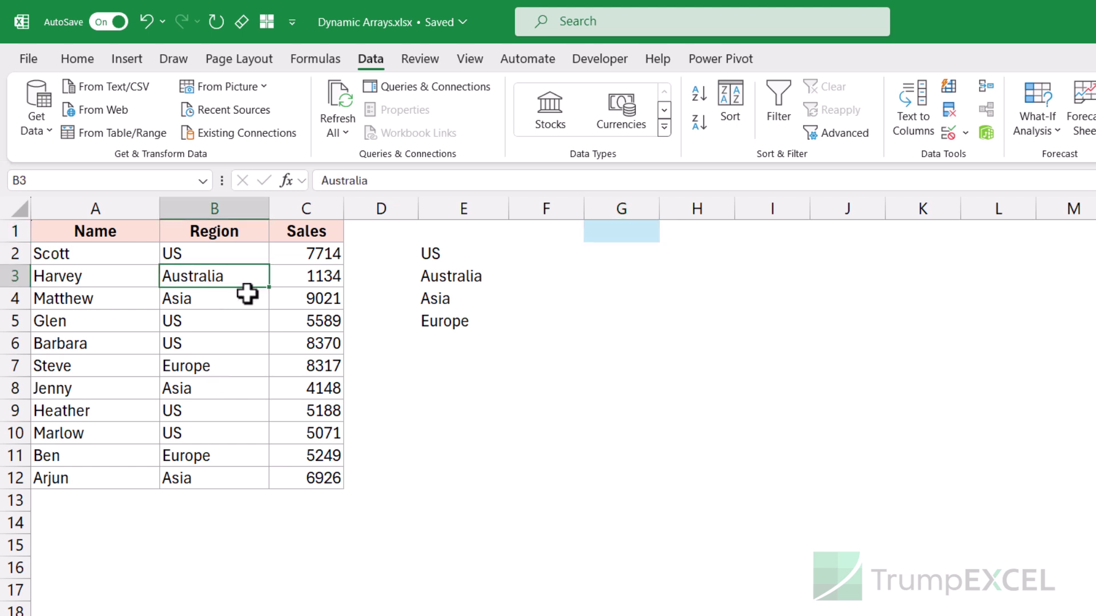
pyautogui.write('Asia')
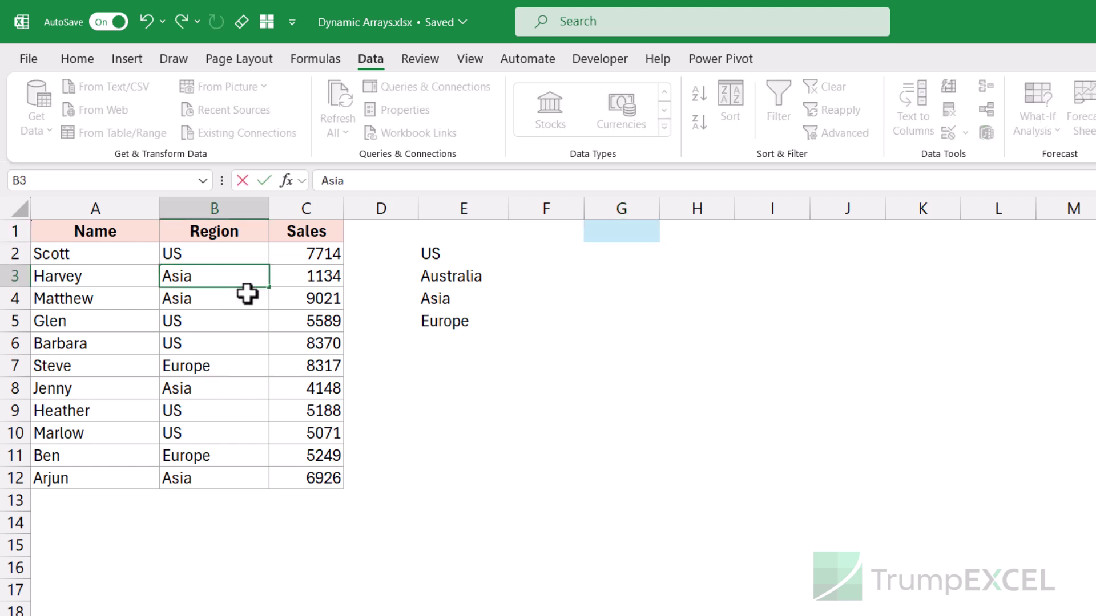
pyautogui.press('Return')
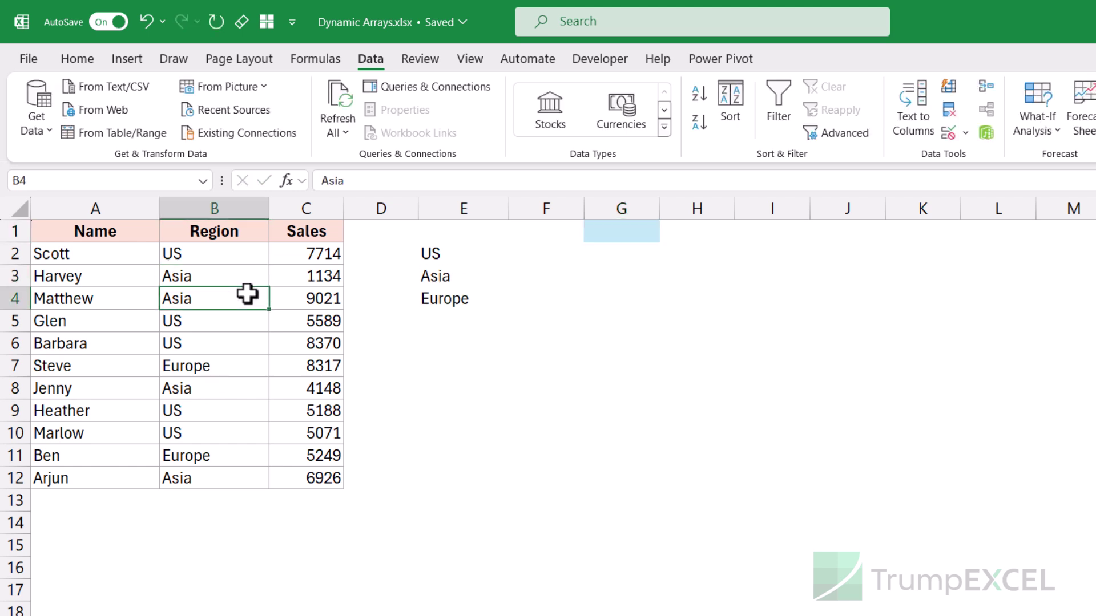
# Check the drop-down options in G1 and choose US.
pyautogui.click(603, 241)
pyautogui.click(668, 236)
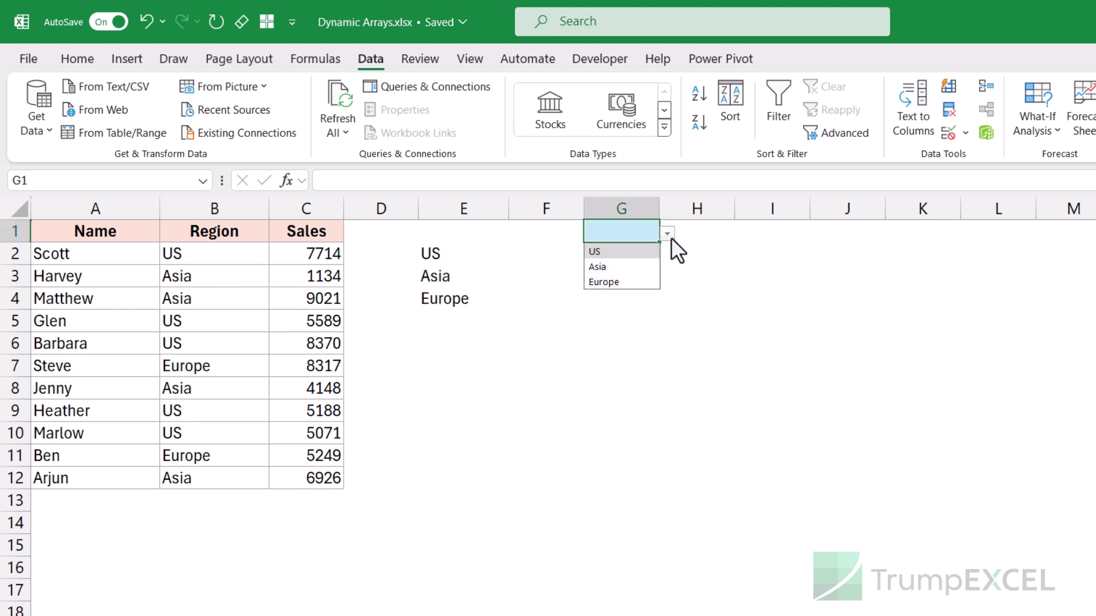
pyautogui.click(669, 235)
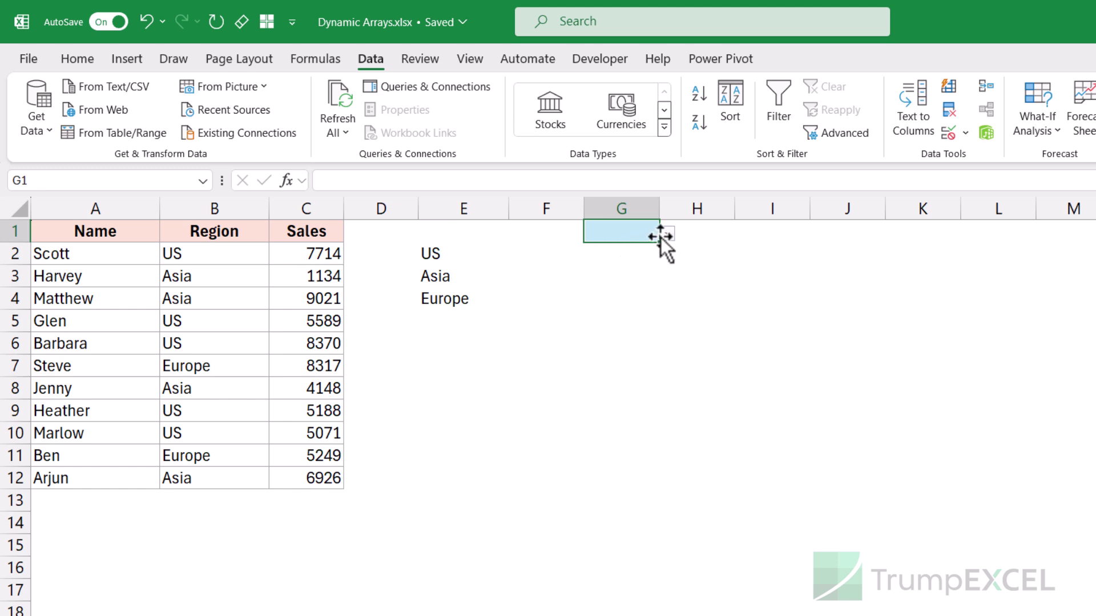
pyautogui.click(666, 235)
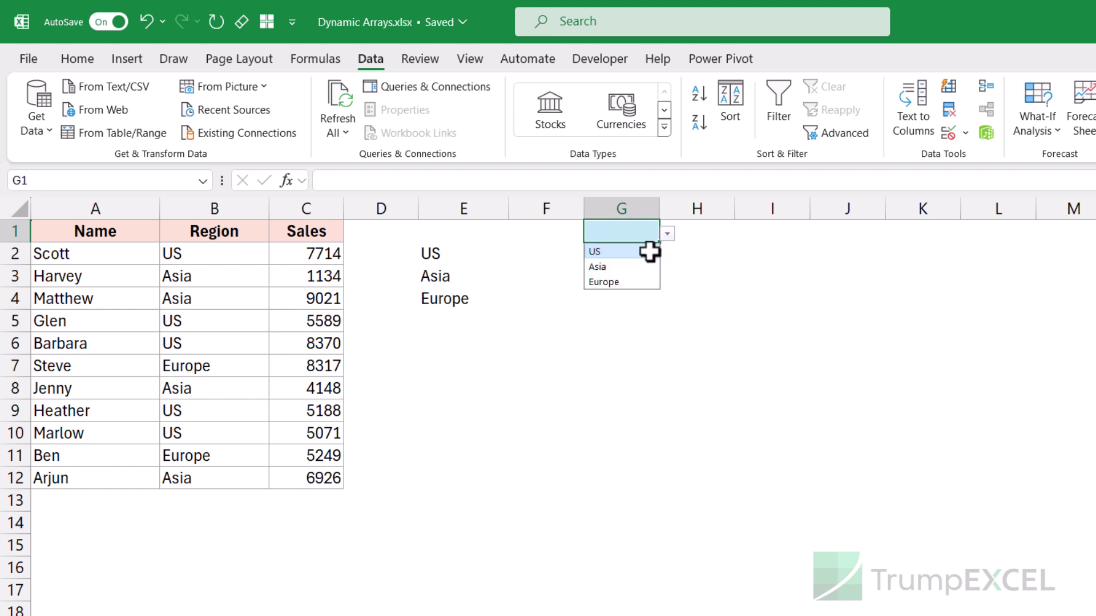
pyautogui.click(649, 252)
# Extract the records matching the region in G1 with the formula =FILTER(A2:C12,B2:B12=G1) in G4.
pyautogui.click(608, 291)
pyautogui.write('=filte')
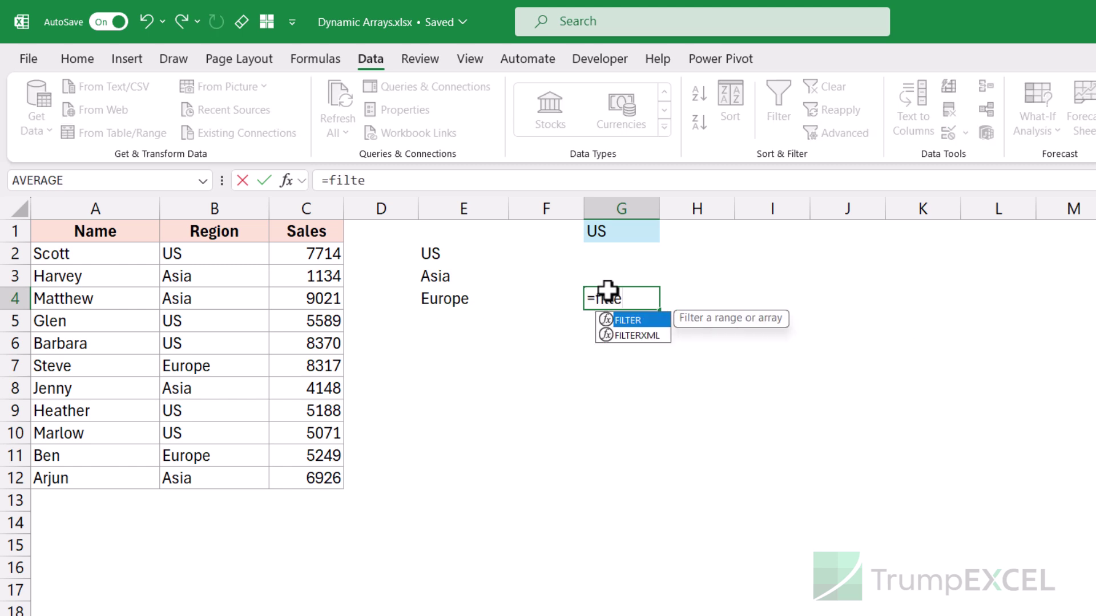
pyautogui.press('Tab')
pyautogui.moveTo(143, 254); pyautogui.dragTo(291, 480)
pyautogui.write(',')
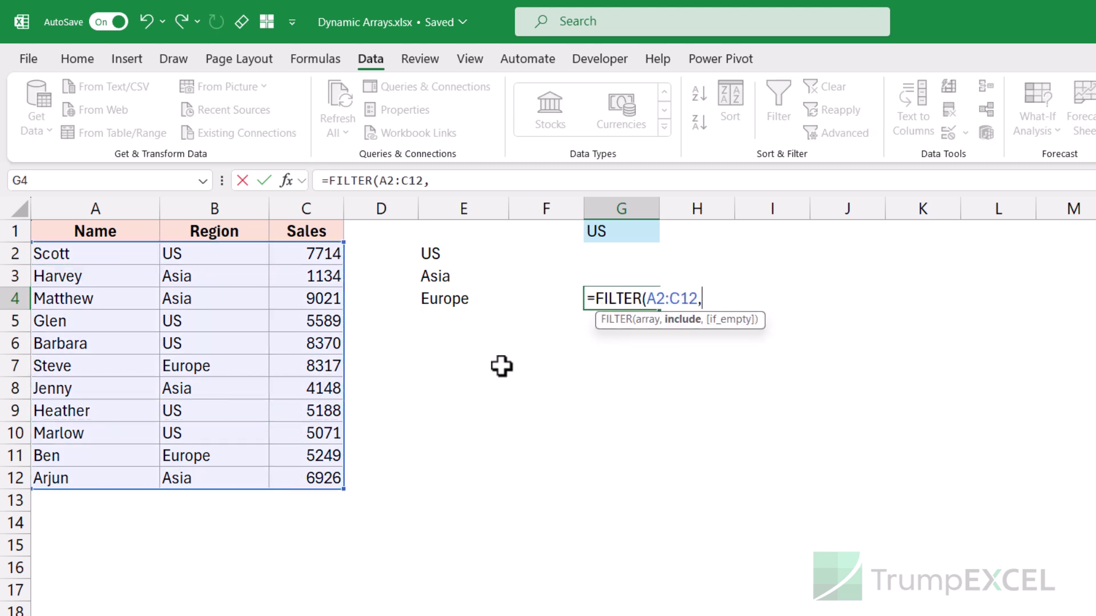
pyautogui.moveTo(234, 260); pyautogui.dragTo(210, 472)
pyautogui.write('=')
pyautogui.click(611, 235)
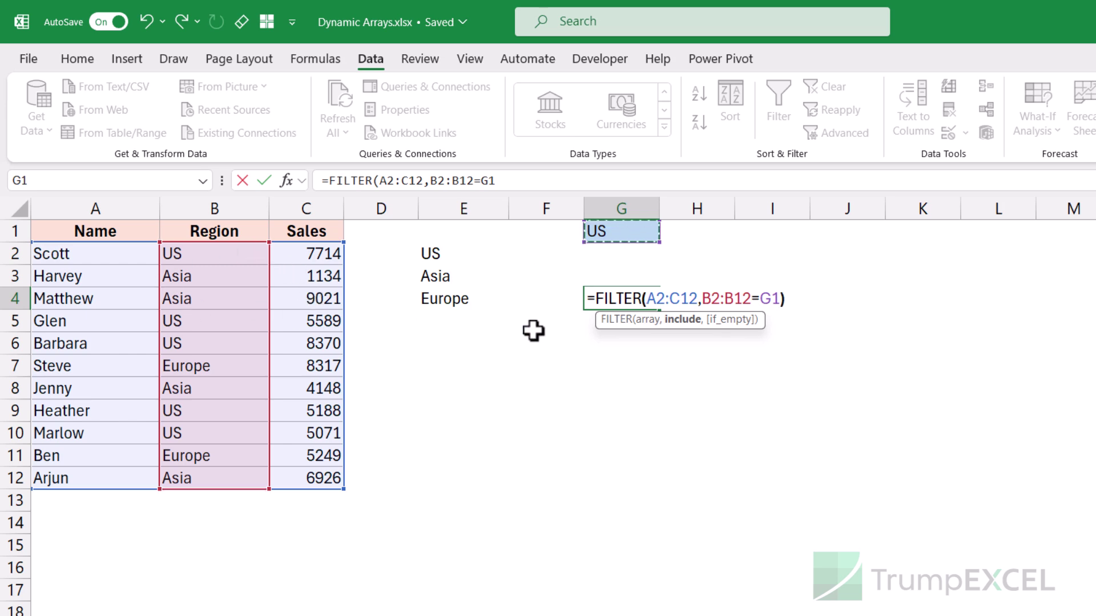
pyautogui.write(')')
pyautogui.press('Return')
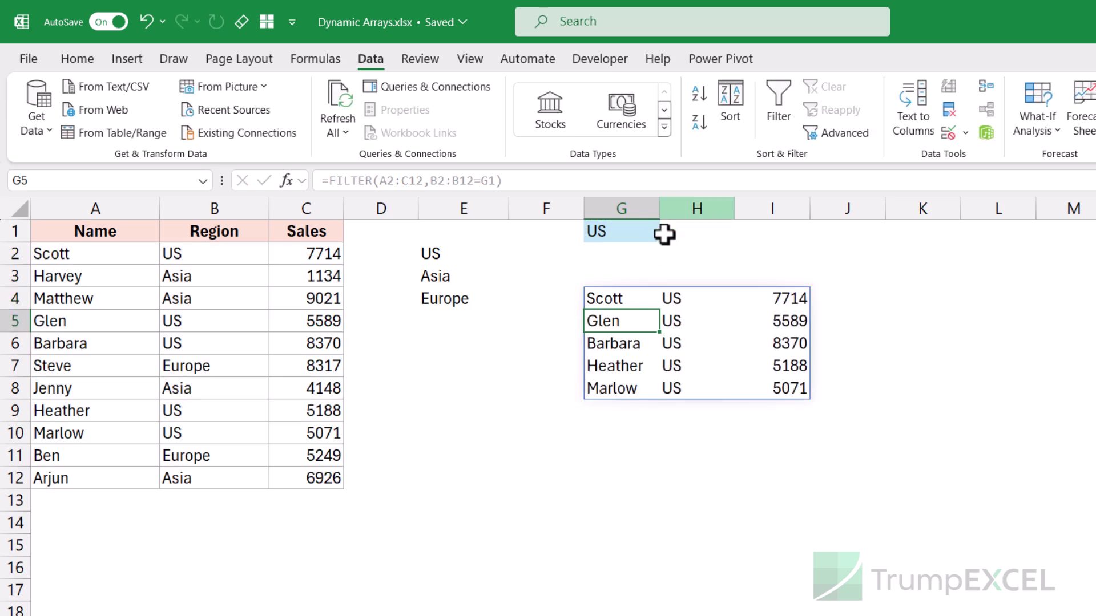
# Switch the region in the G1 drop-down to Asia and next to Europe to test the filtered list.
pyautogui.click(643, 233)
pyautogui.click(667, 234)
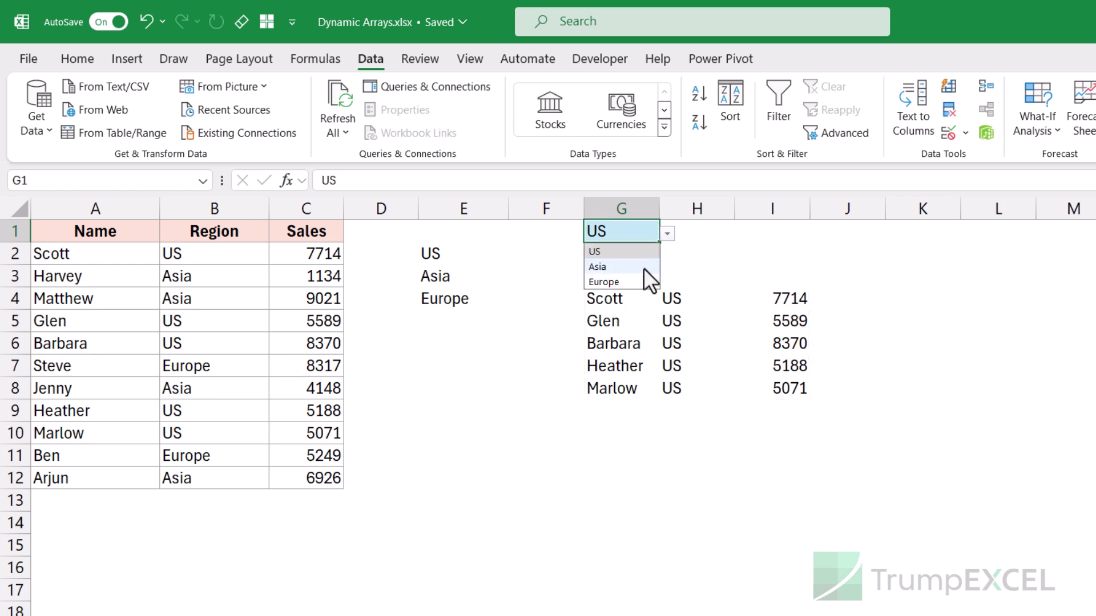
pyautogui.click(642, 268)
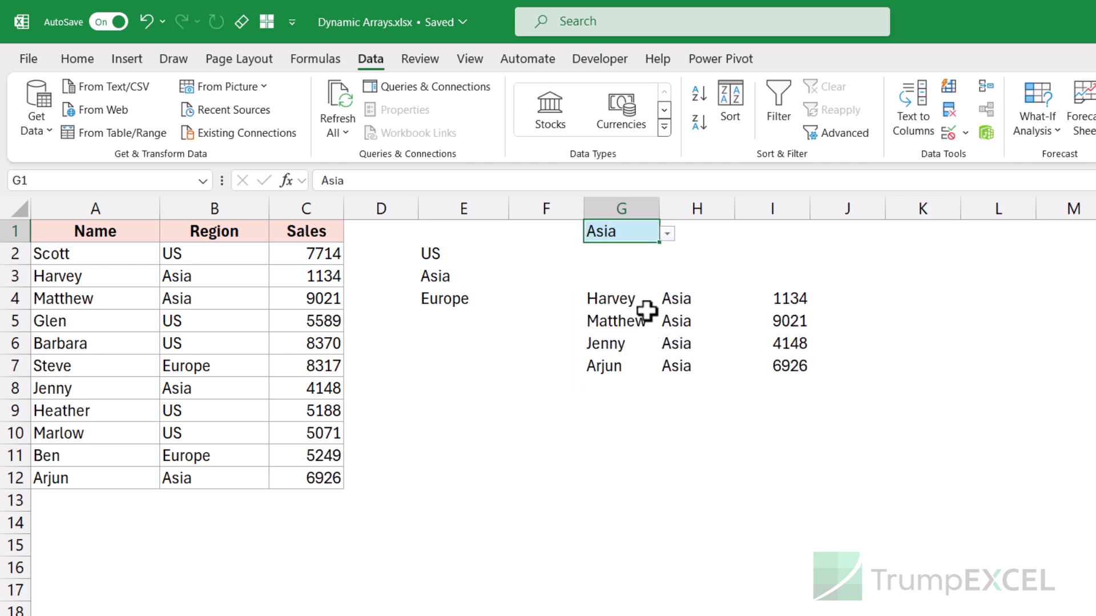
pyautogui.click(667, 238)
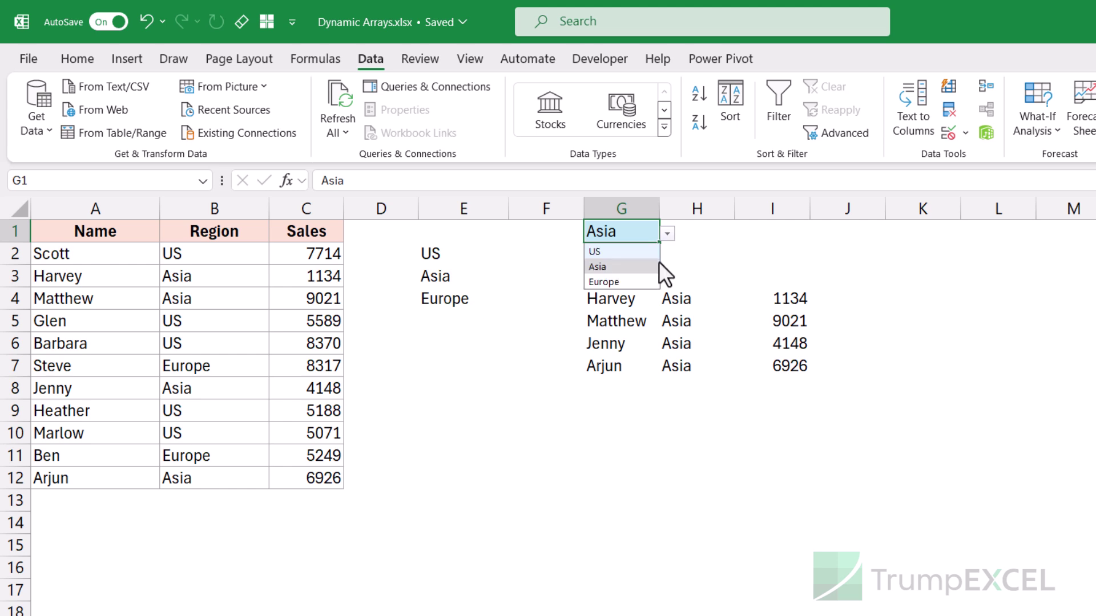
pyautogui.click(645, 282)
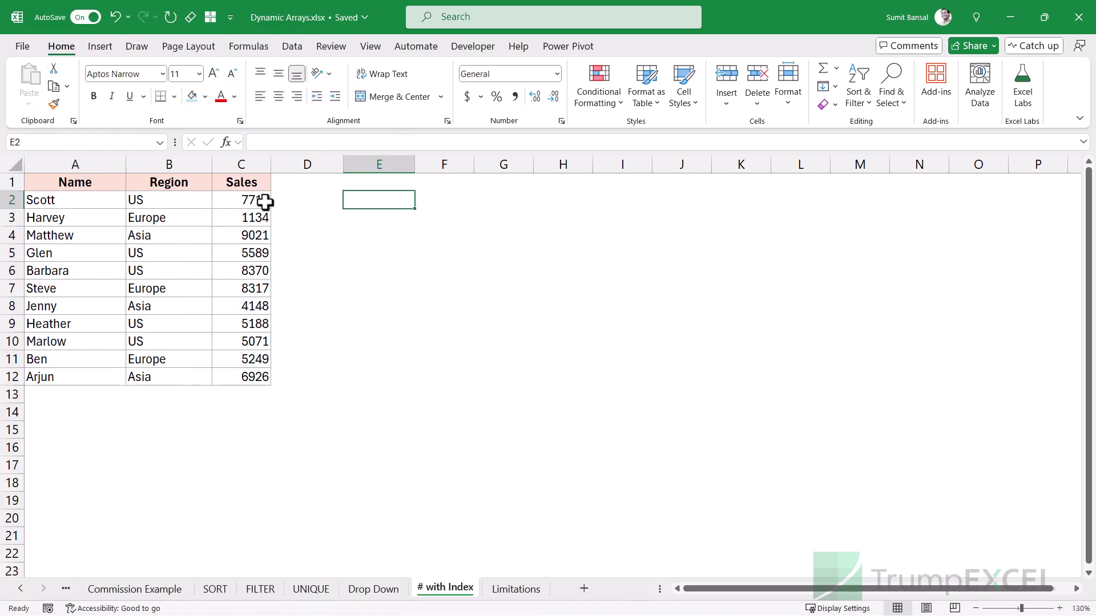
# Extract the records with sales above 5000 with the formula =FILTER(A2:C12,C2:C12>5000) in E2 of the # with Index sheet.
pyautogui.write('FILTER(')
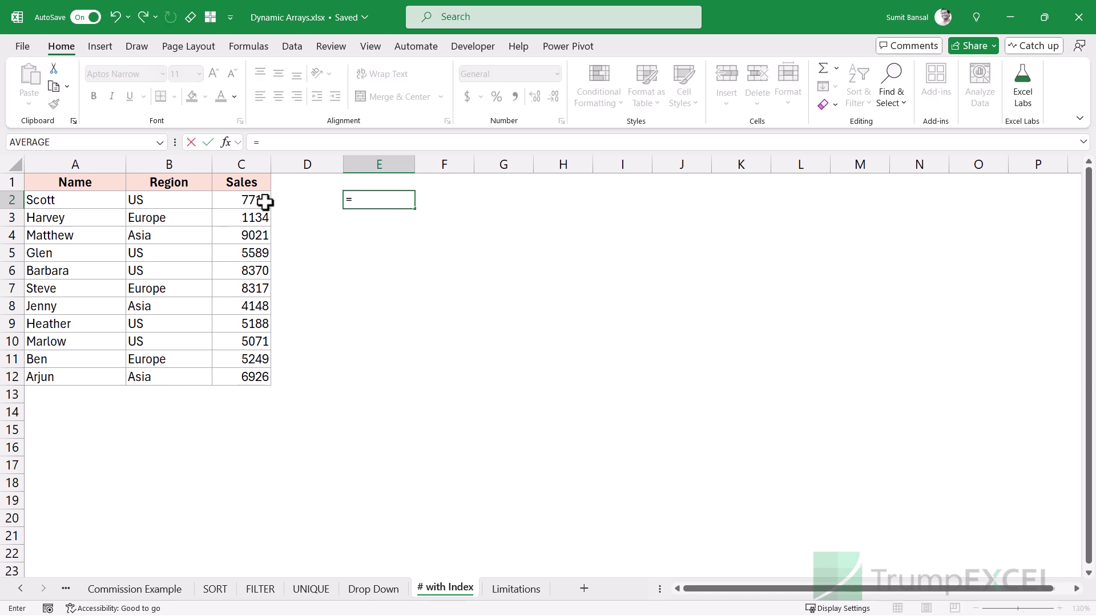
pyautogui.press('Left')
pyautogui.press('Left')
pyautogui.press('Left')
pyautogui.press('Left')
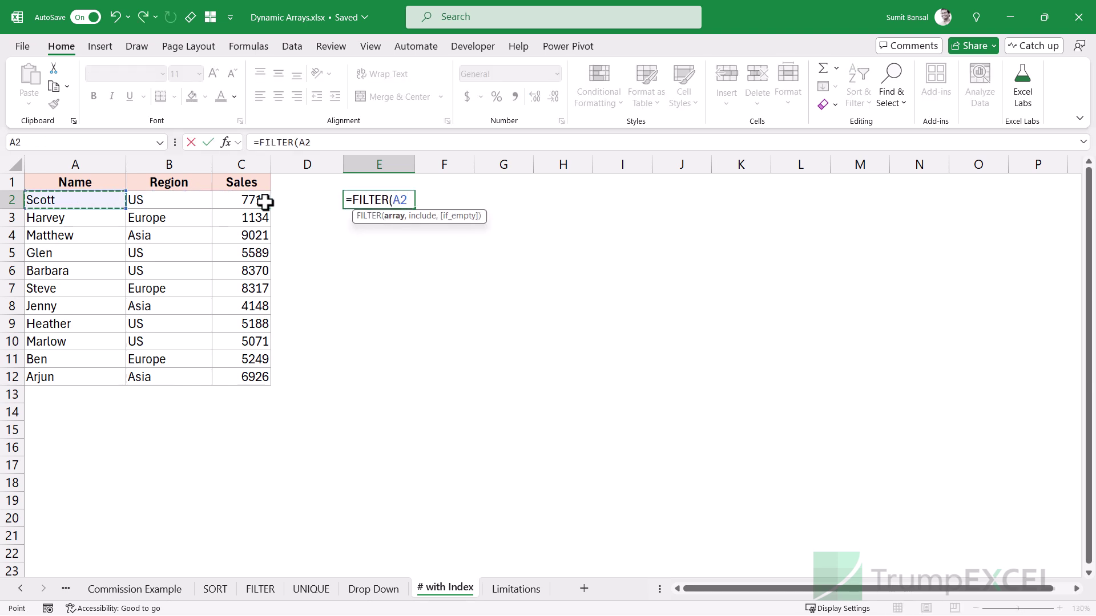
pyautogui.hotkey('ctrl', 'shift', 'End')
pyautogui.write(',')
pyautogui.moveTo(240, 205); pyautogui.dragTo(237, 376)
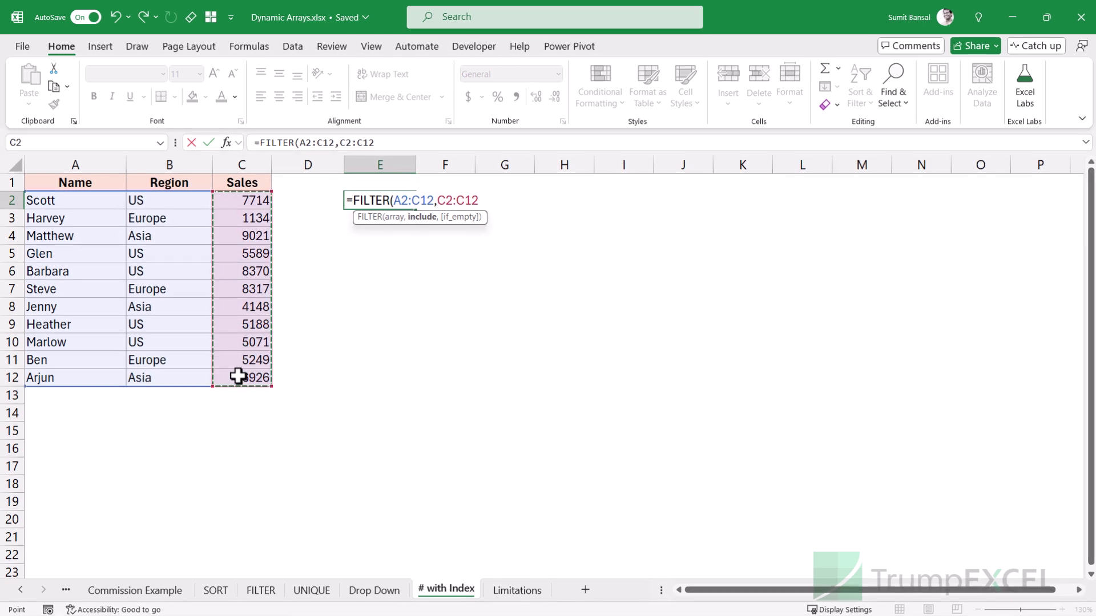
pyautogui.write('>5000')
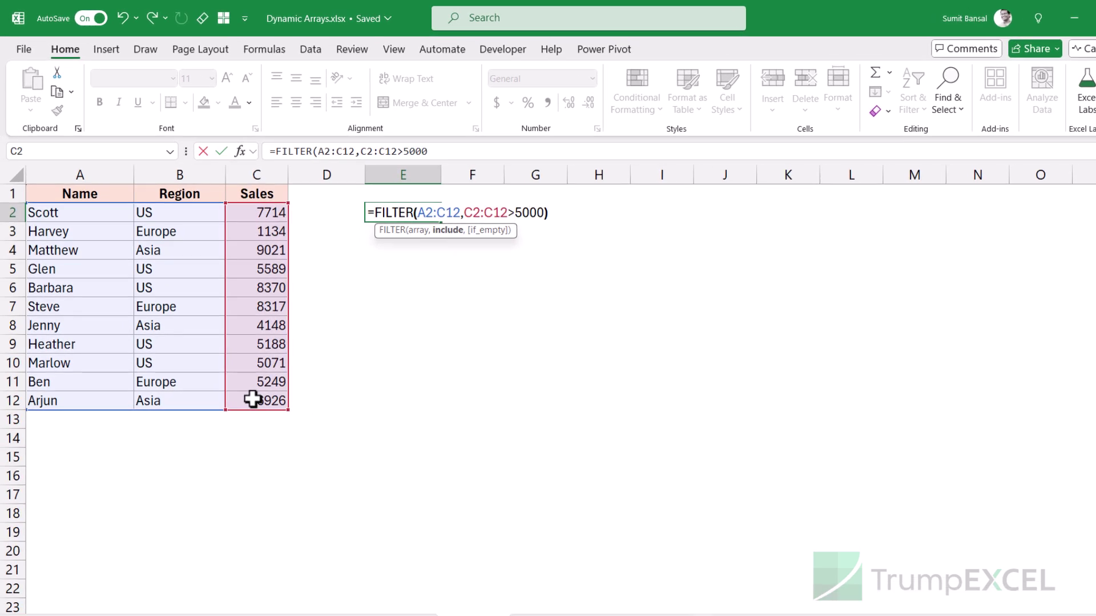
pyautogui.press('Return')
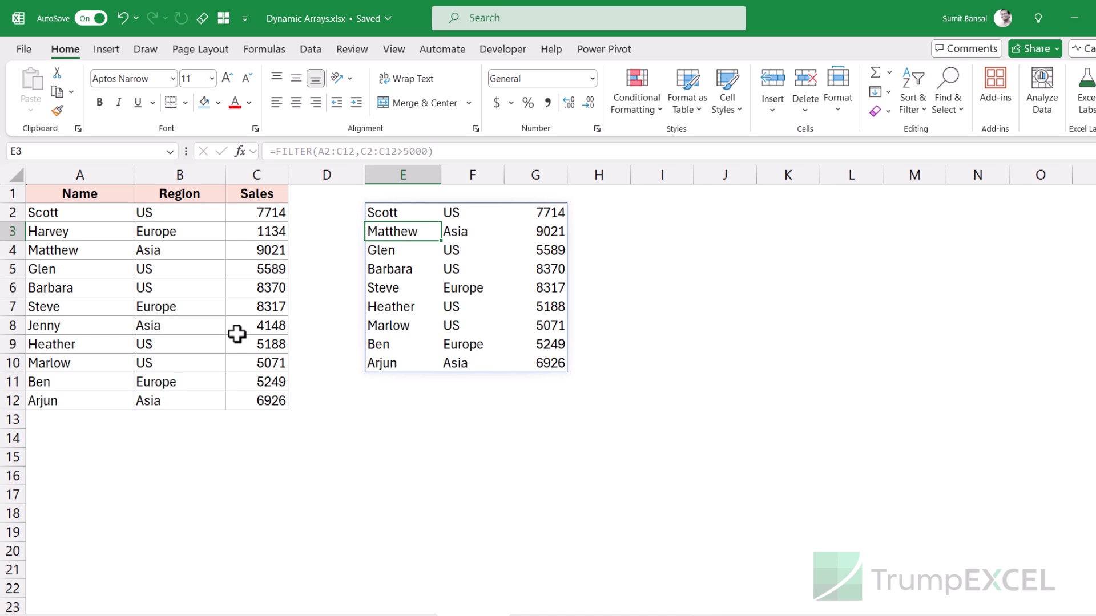
# Count the filtered names with the formula =COUNTA(E2:E10) in E15, and select that cell.
pyautogui.click(392, 454)
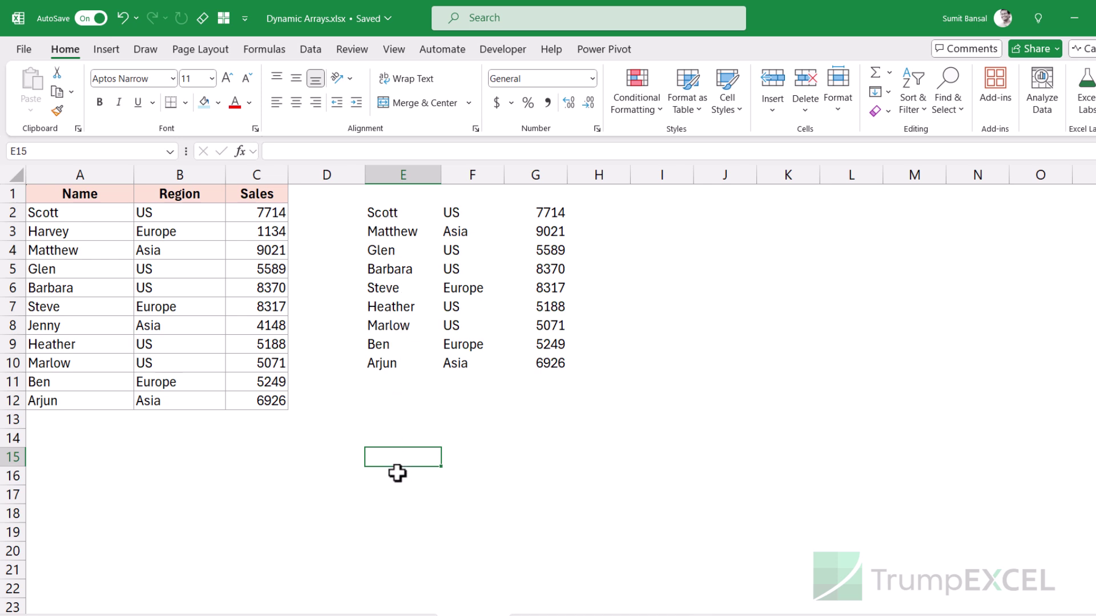
pyautogui.write('=COUNTA(')
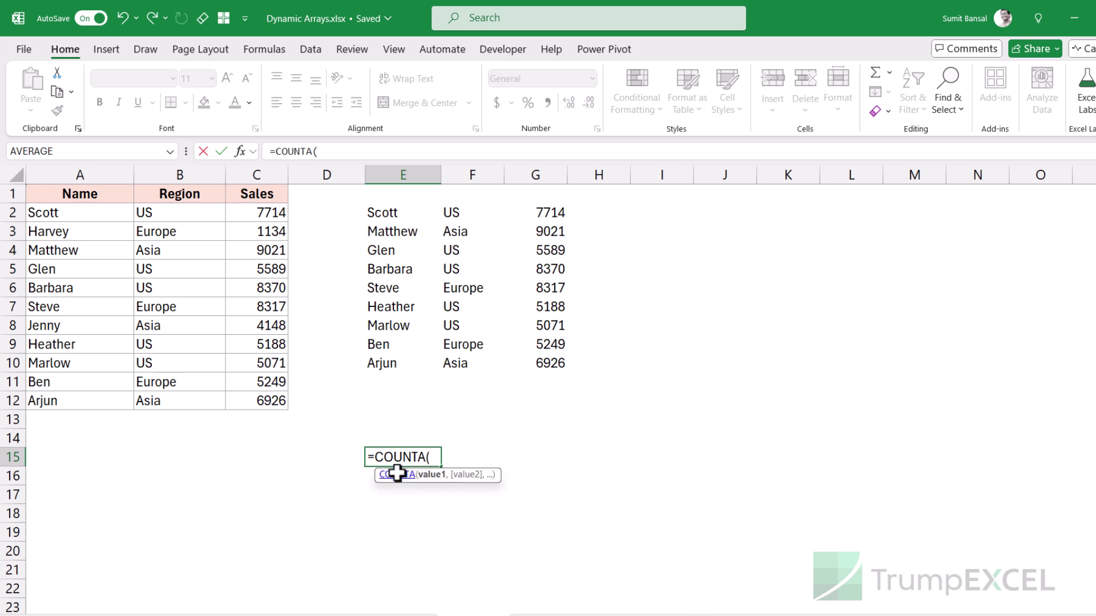
pyautogui.moveTo(388, 217); pyautogui.dragTo(381, 361)
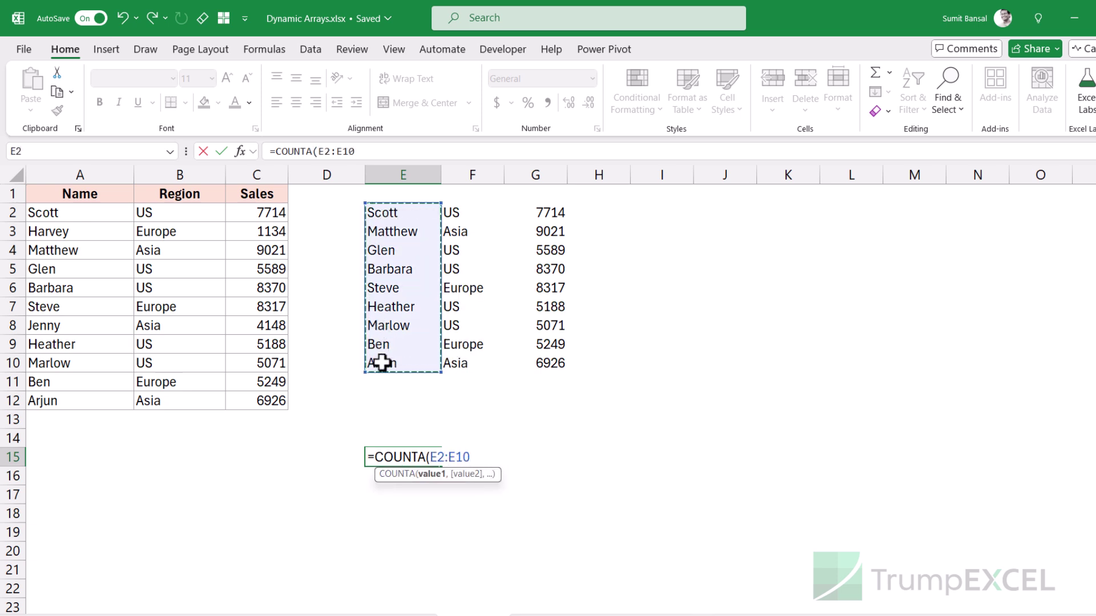
pyautogui.write(')')
pyautogui.press('Return')
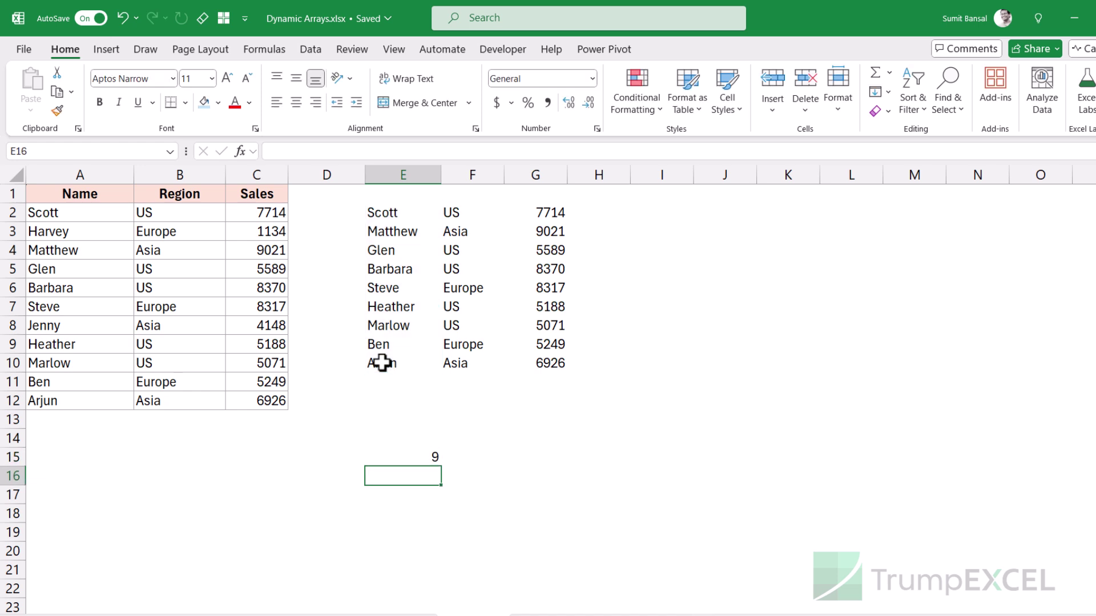
pyautogui.click(429, 455)
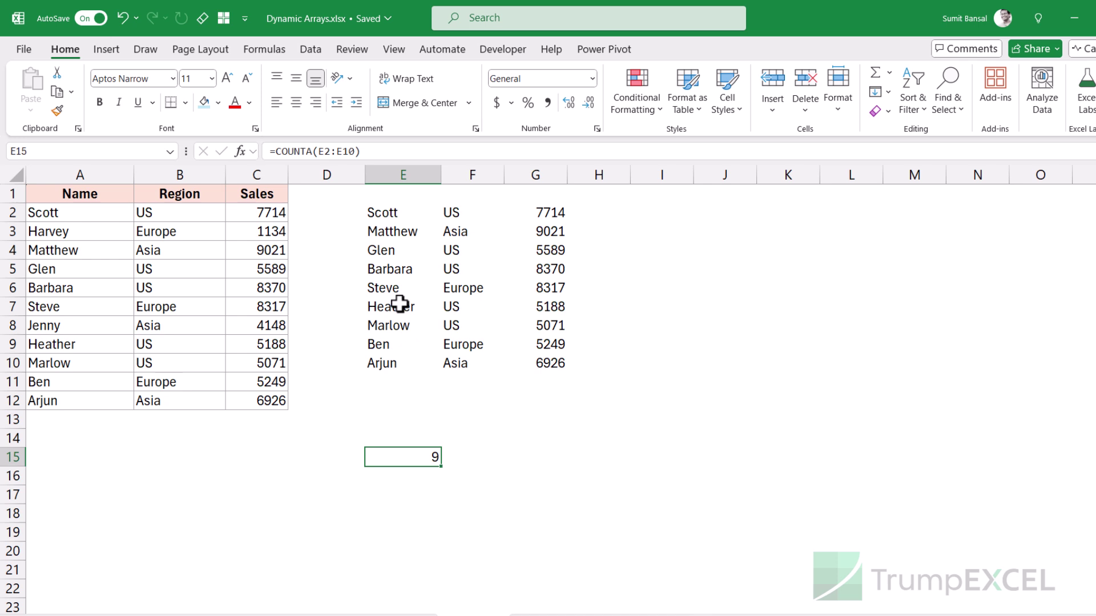
# Change the sales threshold in the E2 FILTER formula to 3000.
pyautogui.click(423, 214)
pyautogui.doubleClick(507, 213)
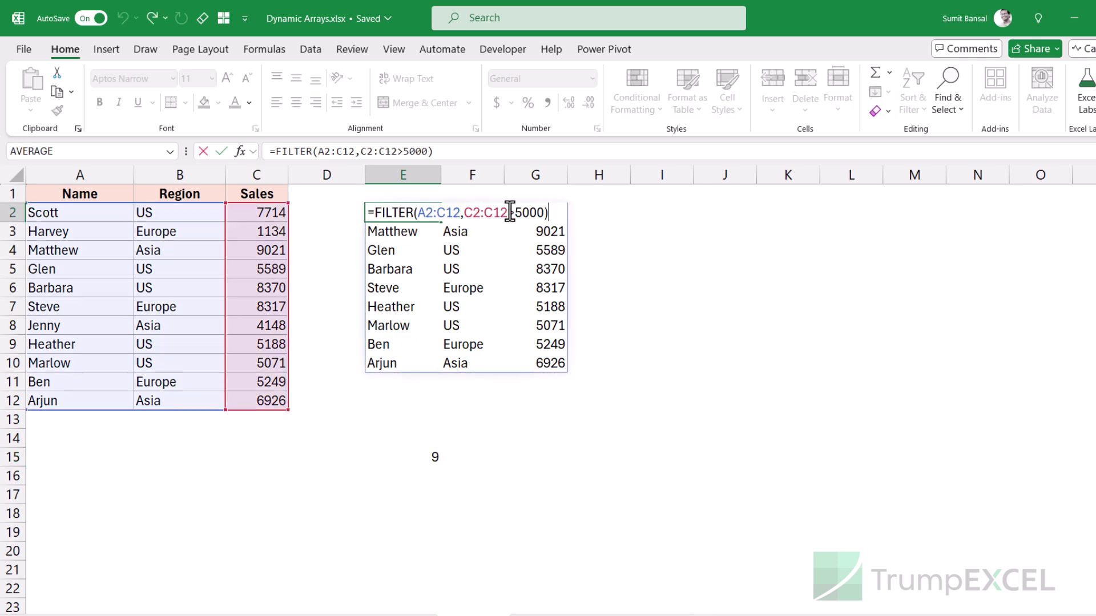
pyautogui.press('BackSpace')
pyautogui.write('6')
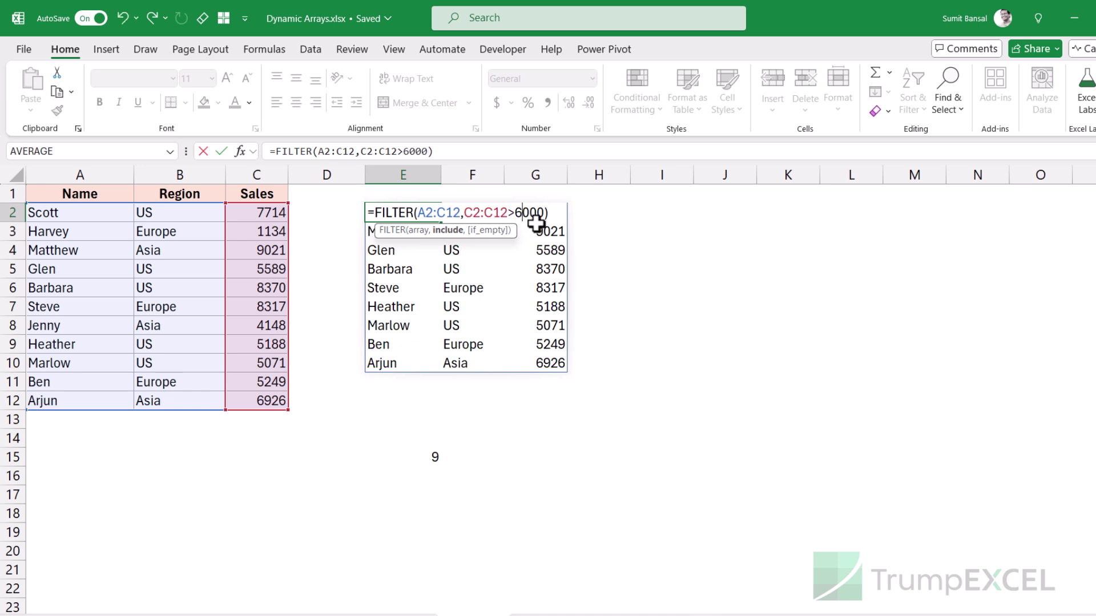
pyautogui.write('3')
pyautogui.press('Return')
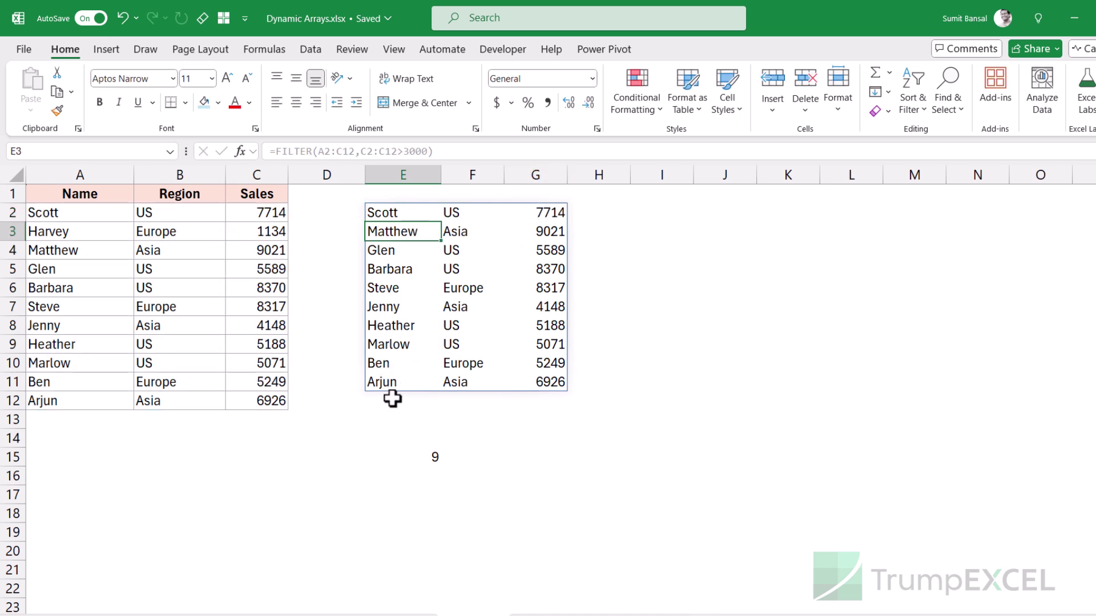
# Change the count formula in E15 to =COUNTA(E2#) so that it references the whole spilled range.
pyautogui.click(415, 455)
pyautogui.doubleClick(425, 454)
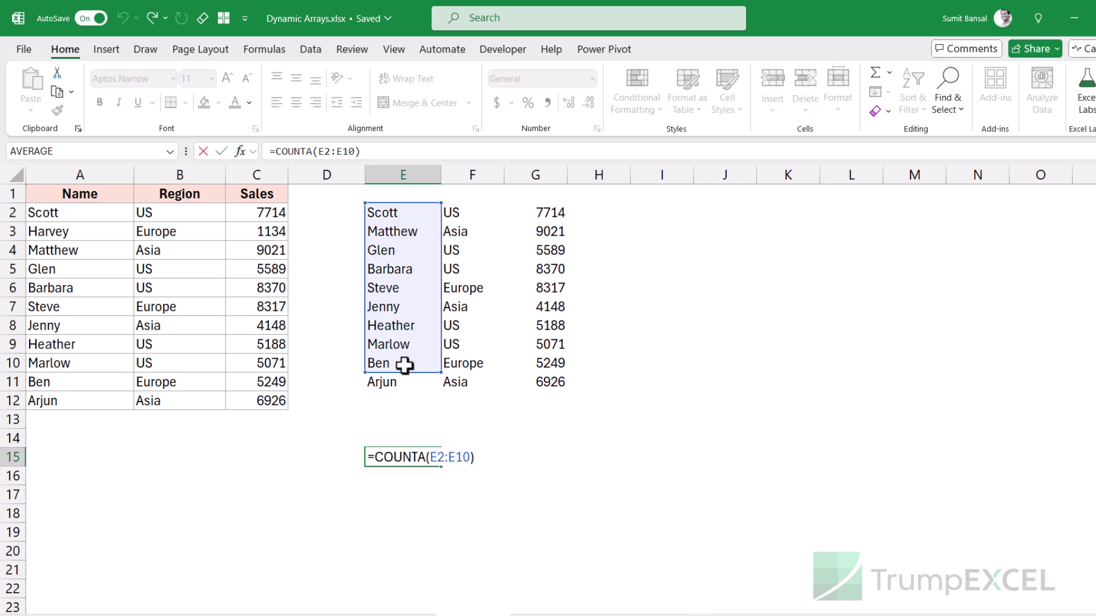
pyautogui.press('Escape')
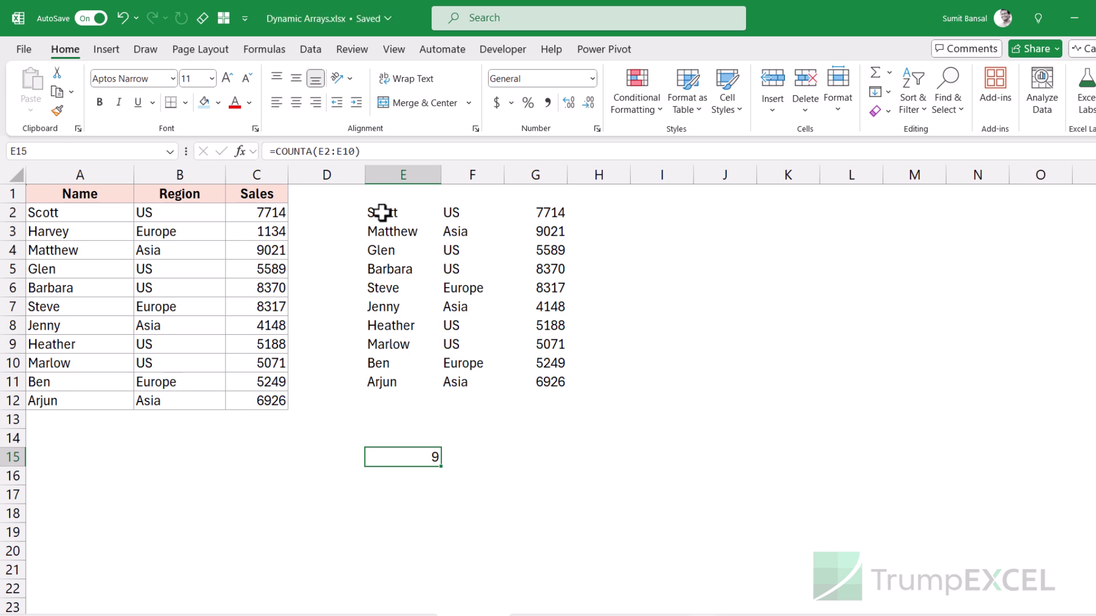
pyautogui.press('F2')
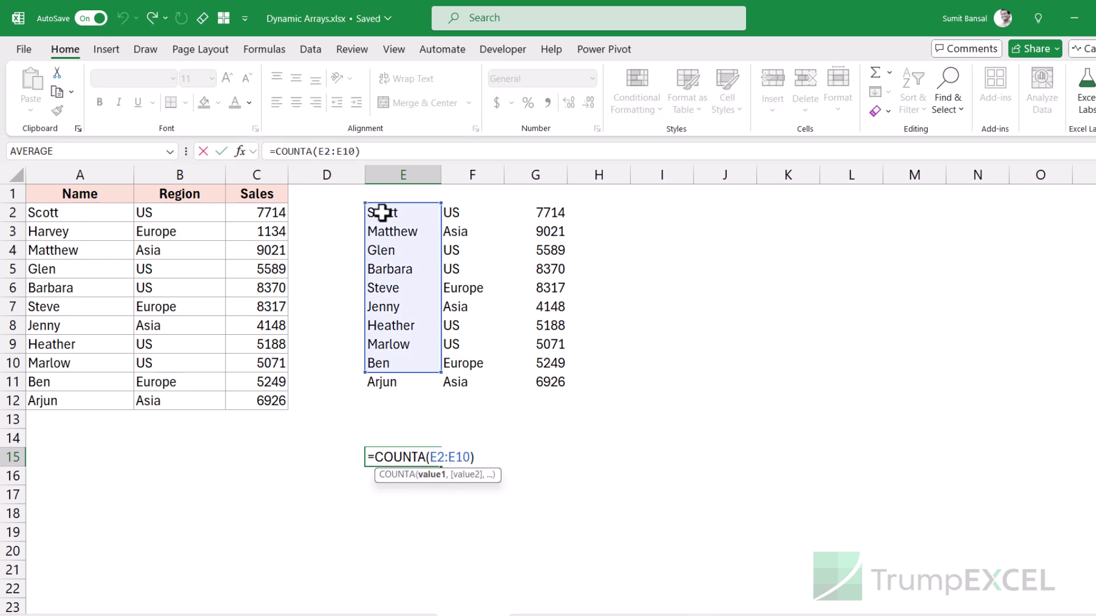
pyautogui.write('#')
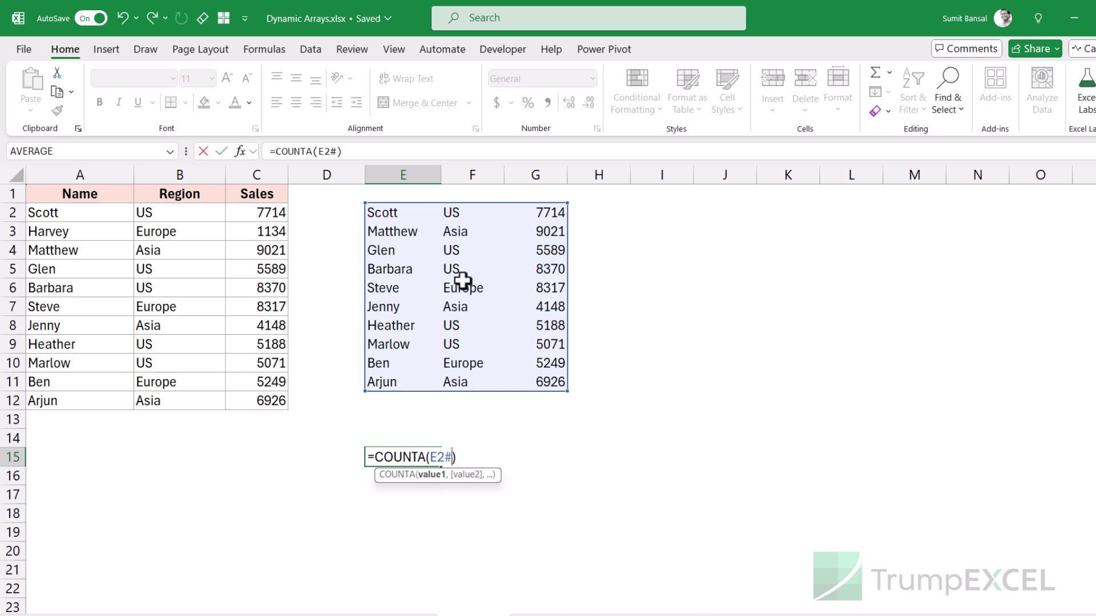
pyautogui.hotkey('ctrl', 'Return')
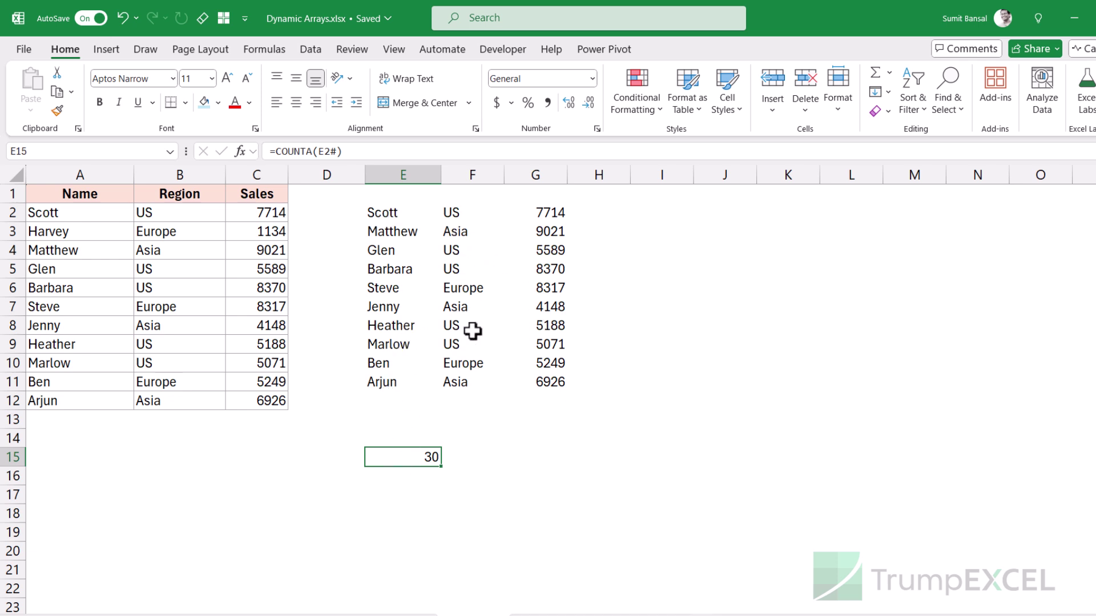
# Limit the count in E15 to the first spilled column with the formula =COUNTA(INDEX(E2#,,1)).
pyautogui.press('F2')
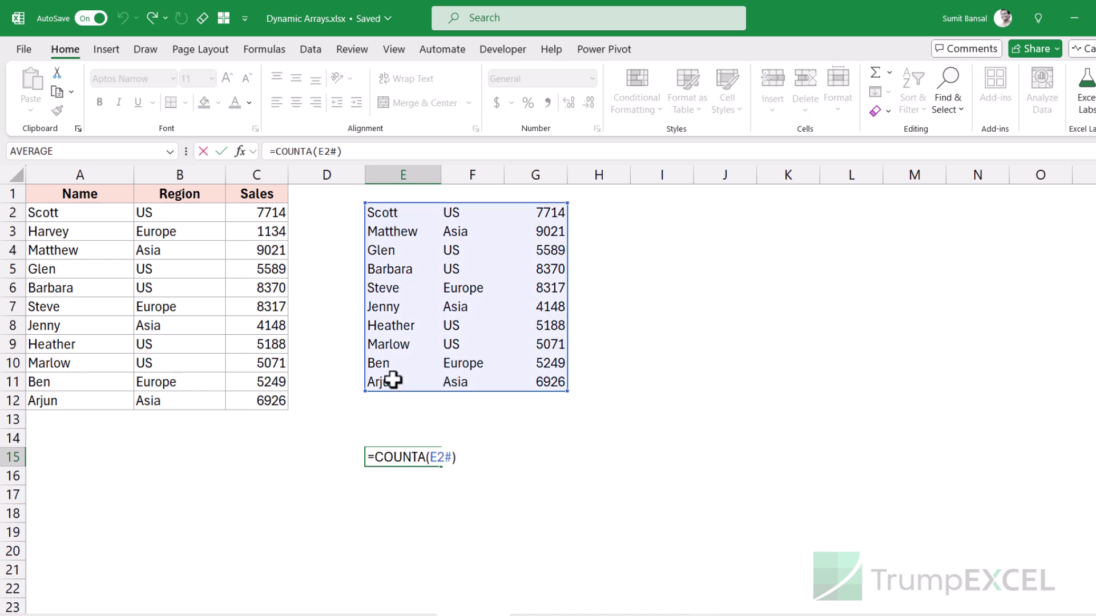
pyautogui.click(430, 459)
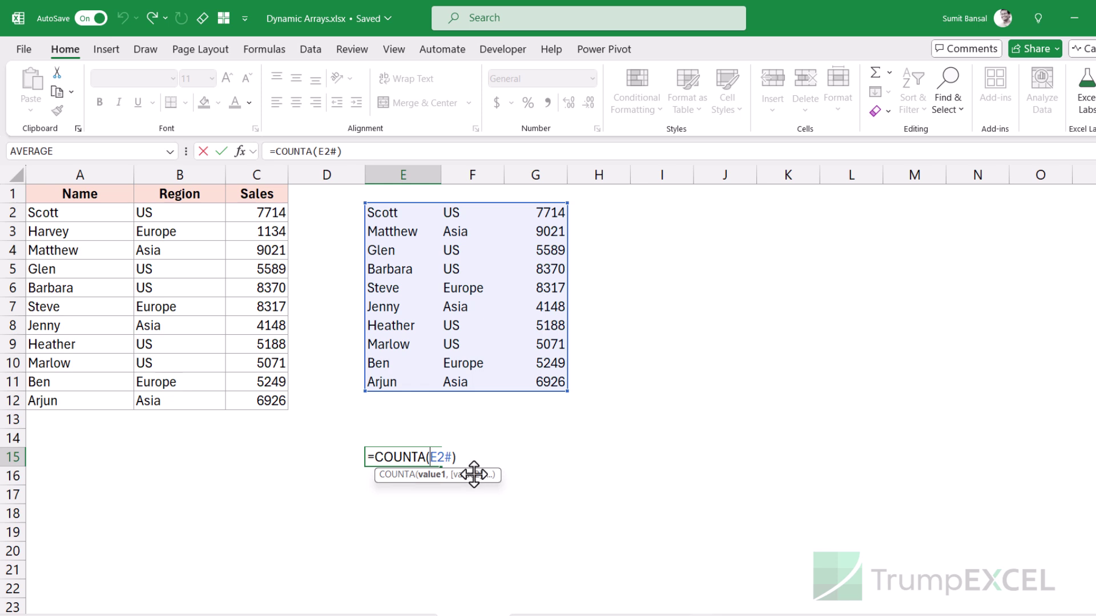
pyautogui.write('INDEX(')
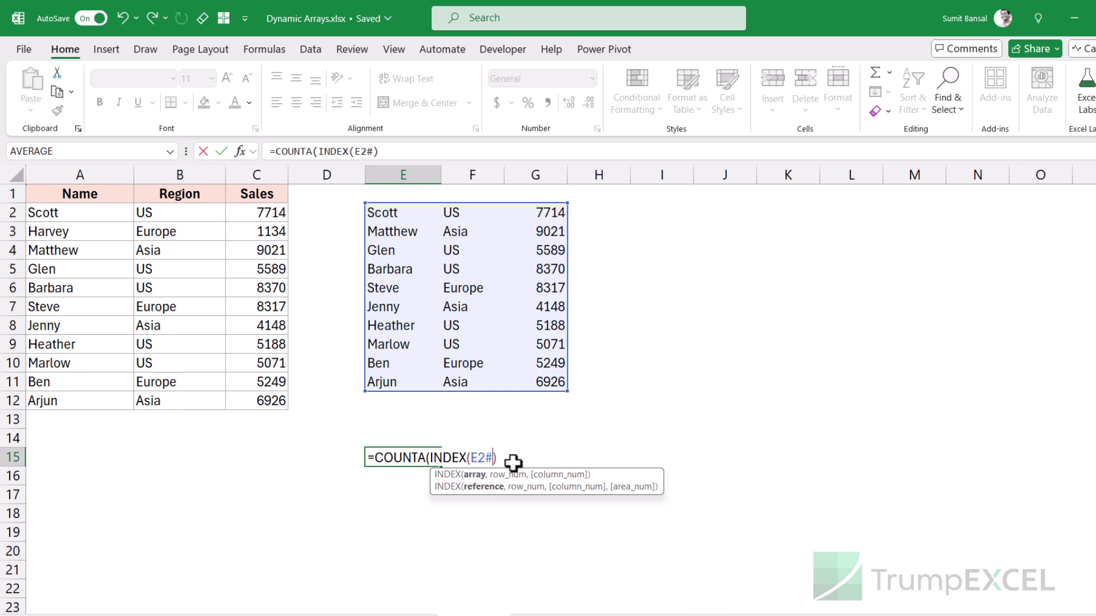
pyautogui.write(',,')
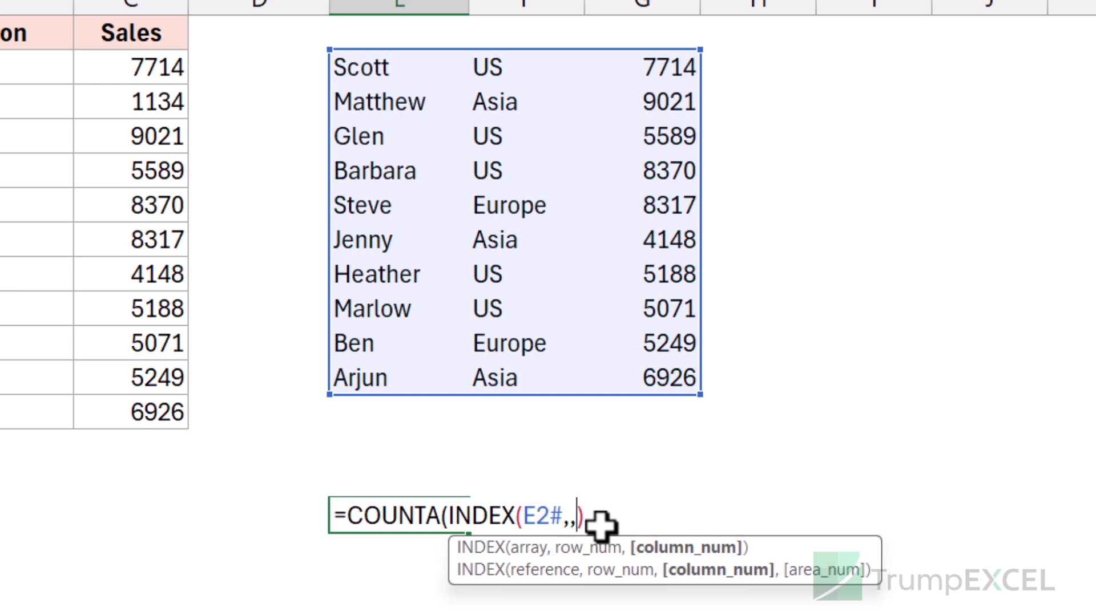
pyautogui.write('1))')
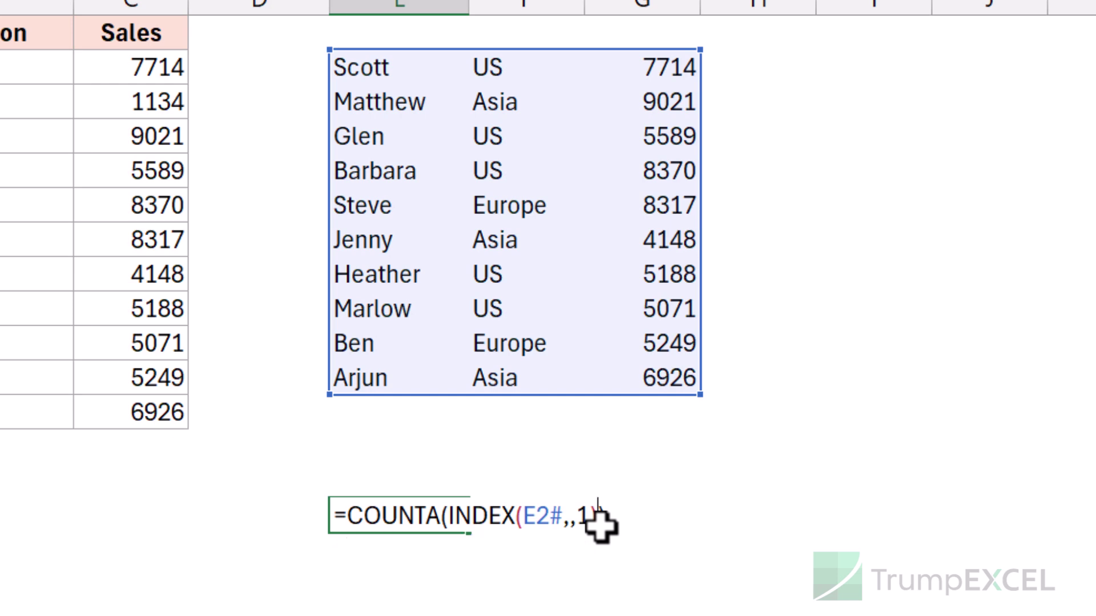
pyautogui.press('Return')
pyautogui.click(428, 516)
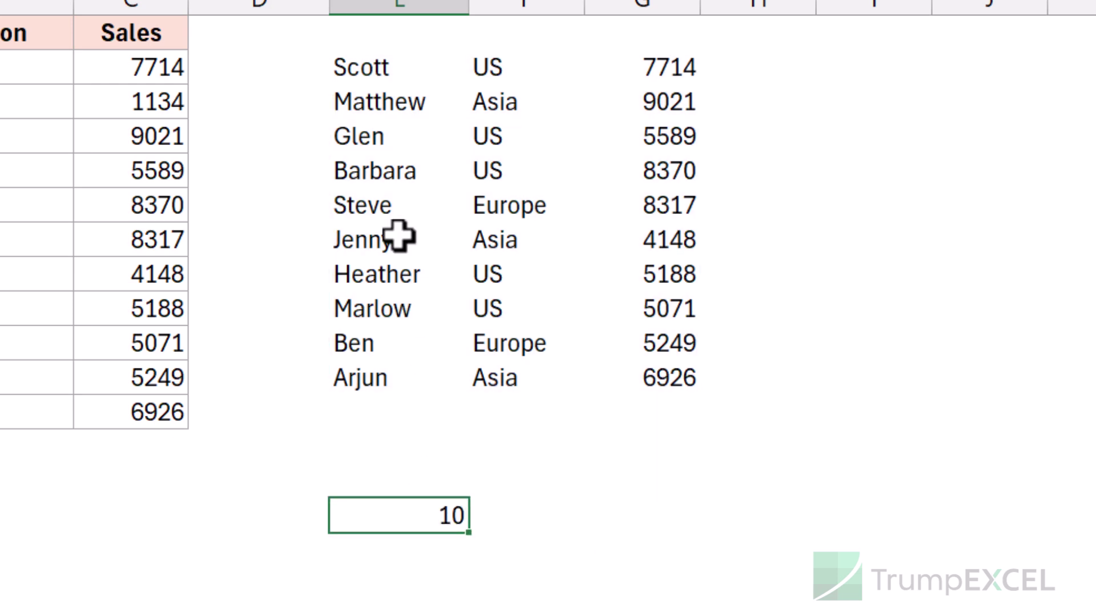
# Test the spilled count by setting the sales threshold in the E2 FILTER formula to 5000.
pyautogui.doubleClick(377, 70)
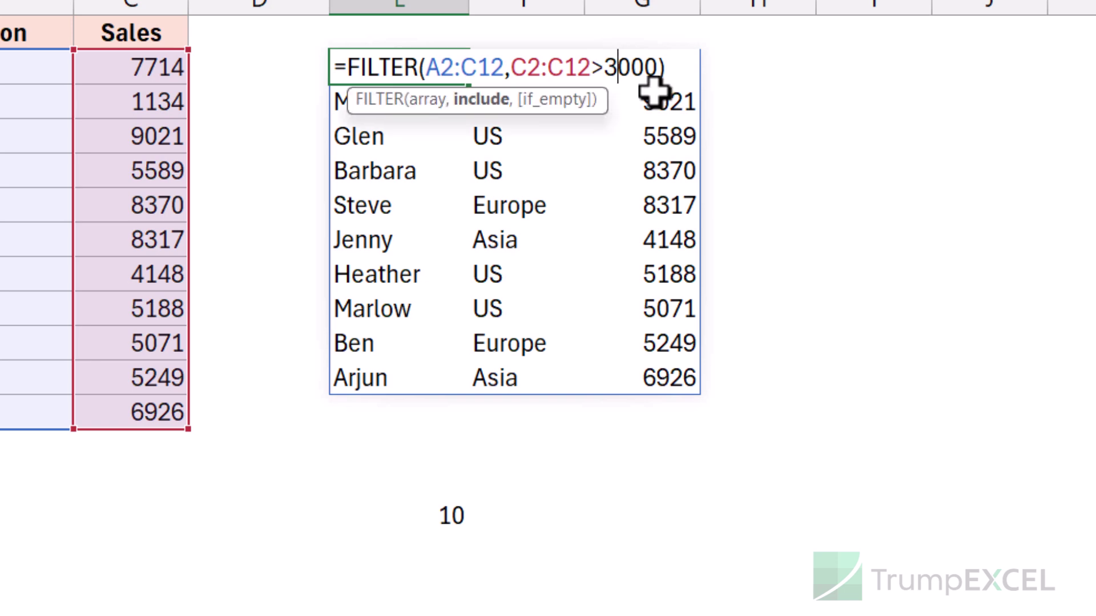
pyautogui.press('BackSpace')
pyautogui.write('5')
pyautogui.press('Return')
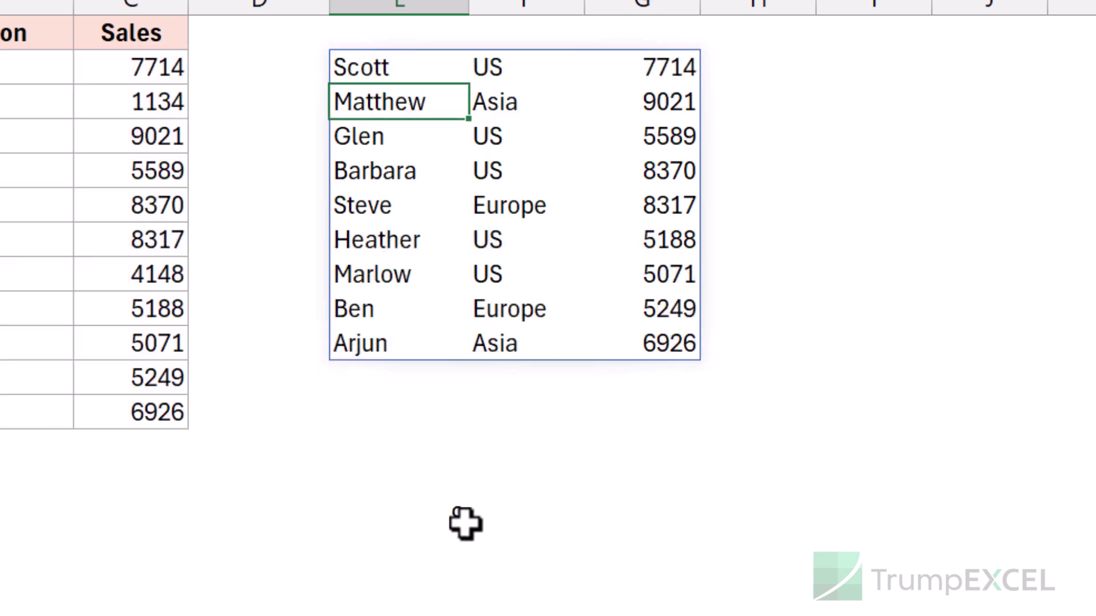
# Set the sales threshold in the E2 FILTER formula to 7000 and select the count in E15.
pyautogui.doubleClick(421, 73)
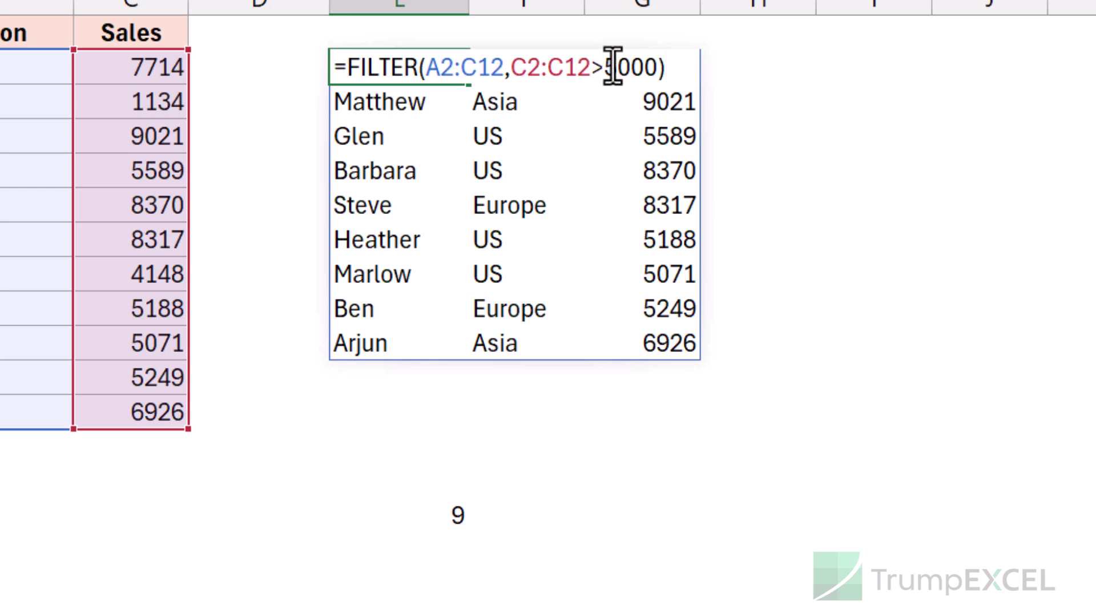
pyautogui.click(625, 66)
pyautogui.press('BackSpace')
pyautogui.write('7')
pyautogui.press('Return')
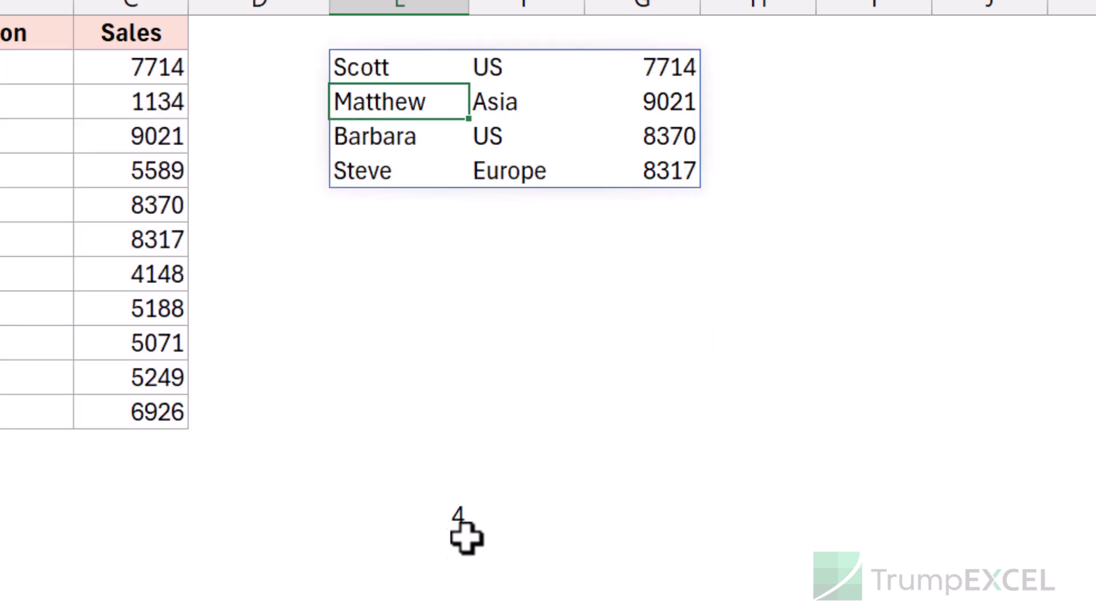
pyautogui.click(451, 516)
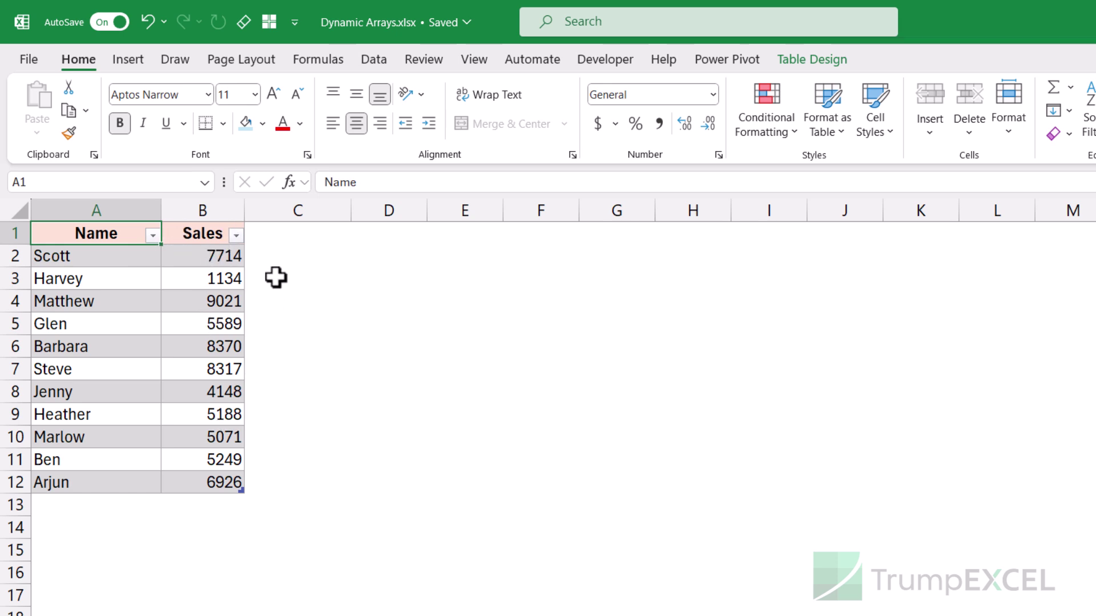
# Try to calculate 5% of all sales with the whole-column formula =[Sales]*5% in C2, adjacent to the Name and Sales table.
pyautogui.click(308, 259)
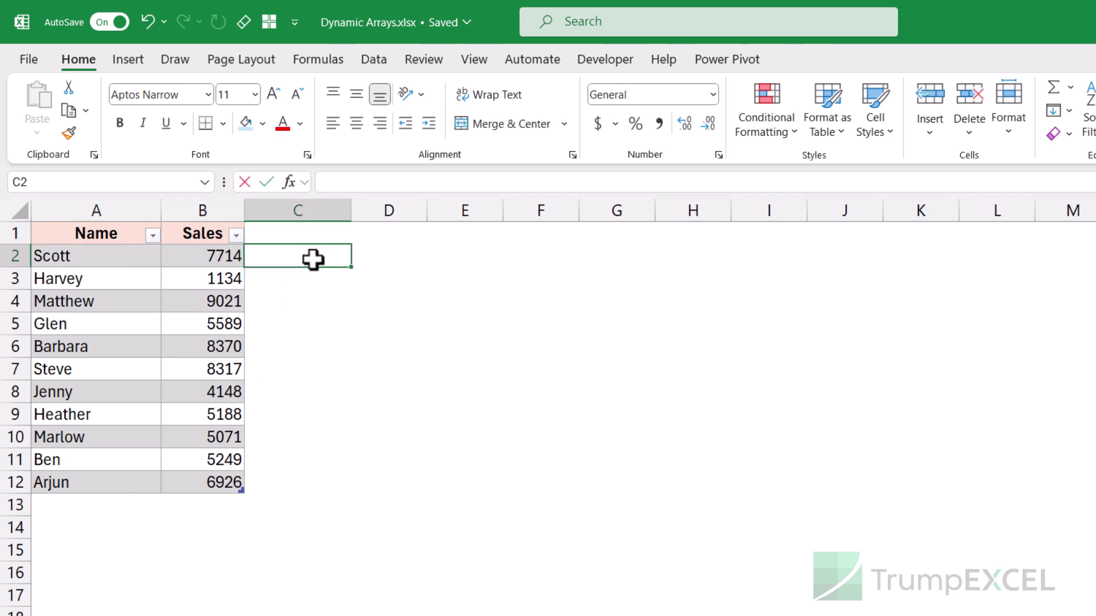
pyautogui.write('=')
pyautogui.press('Left')
pyautogui.hotkey('ctrl', 'shift', 'Down')
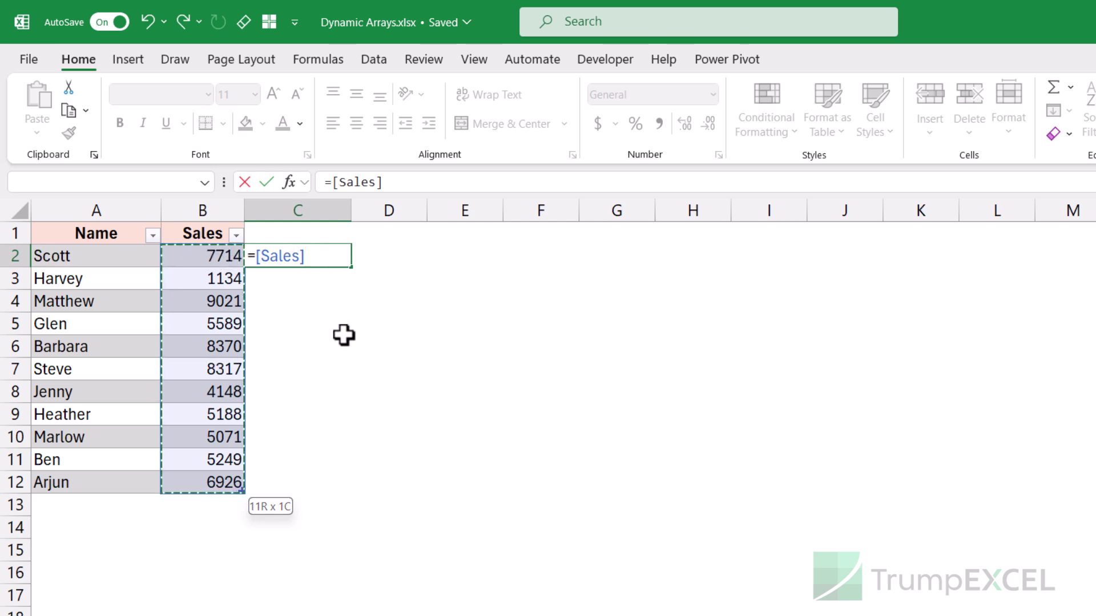
pyautogui.write('*5%')
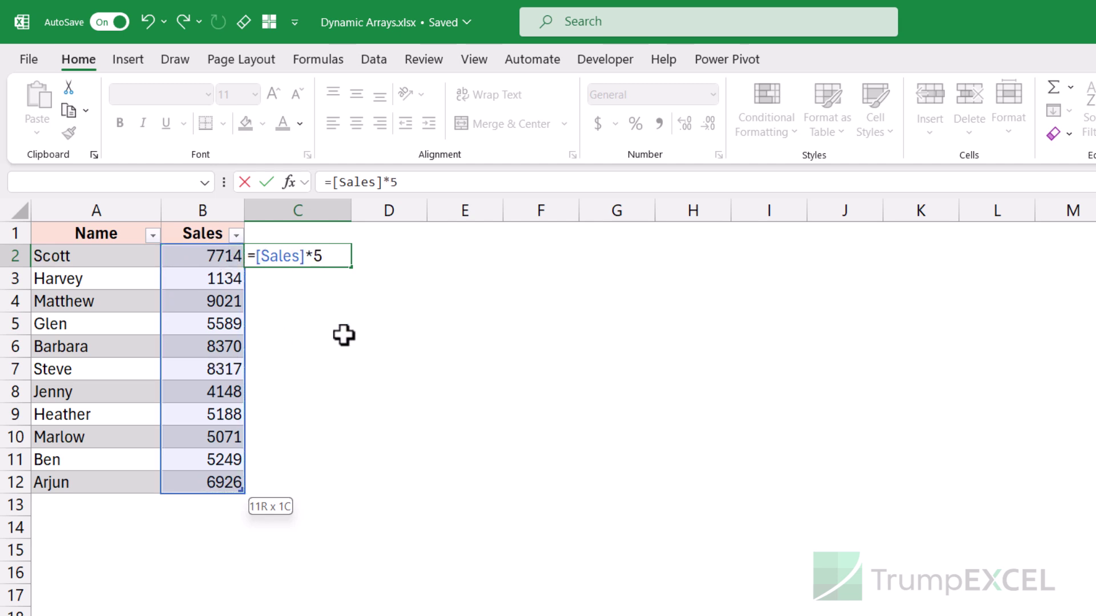
pyautogui.press('Return')
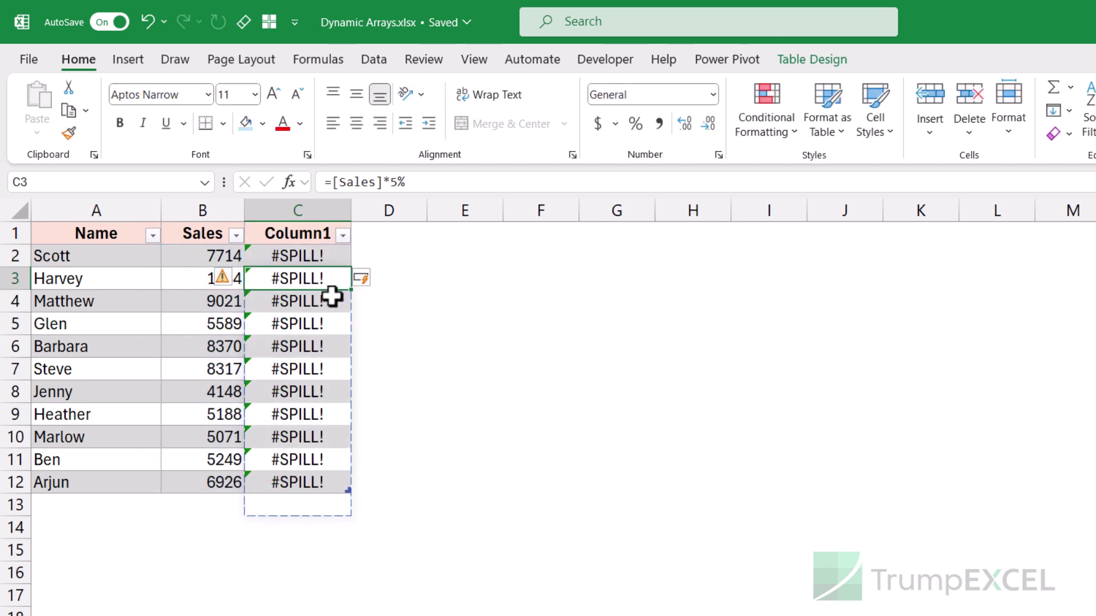
pyautogui.click(321, 261)
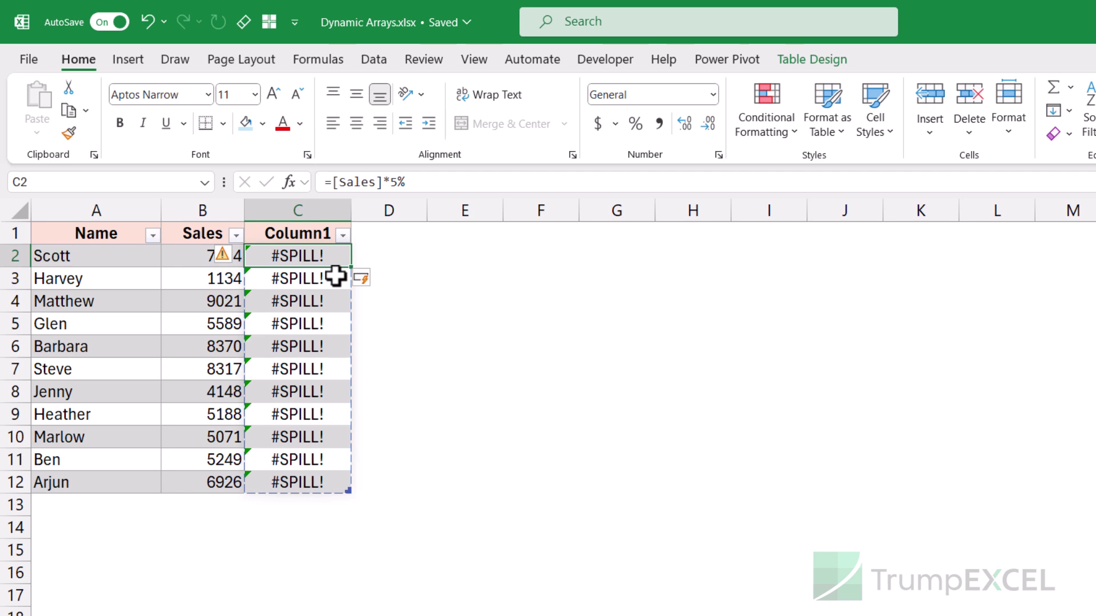
pyautogui.hotkey('ctrl', 'shift', 'Down')
pyautogui.press('Delete')
pyautogui.press('Up')
pyautogui.press('Down')
pyautogui.write('=')
pyautogui.press('Left')
pyautogui.hotkey('ctrl', 'shift', 'Down')
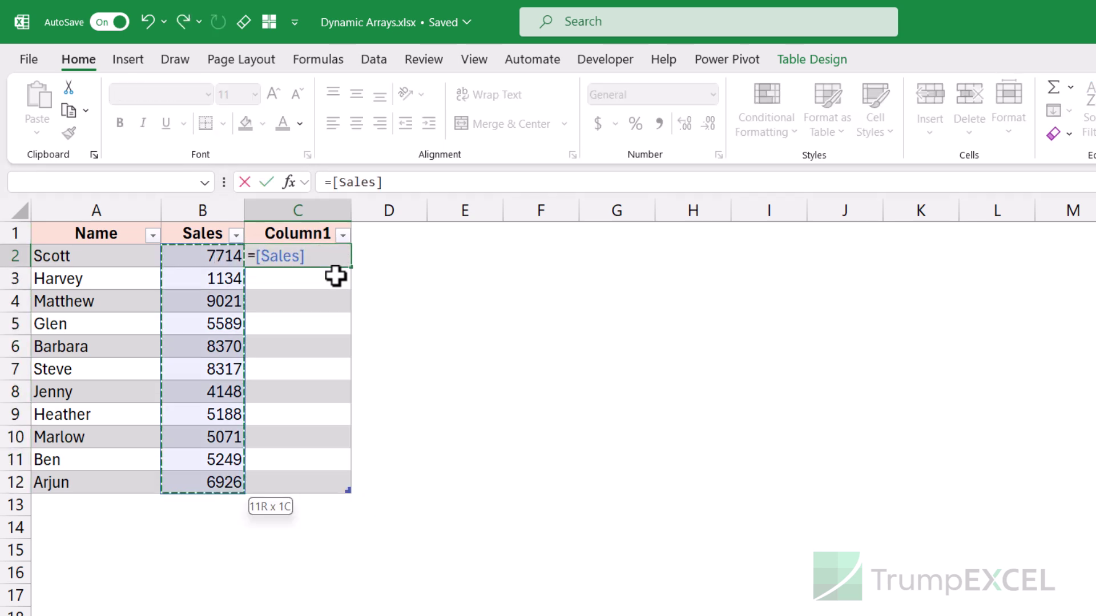
pyautogui.click(200, 255)
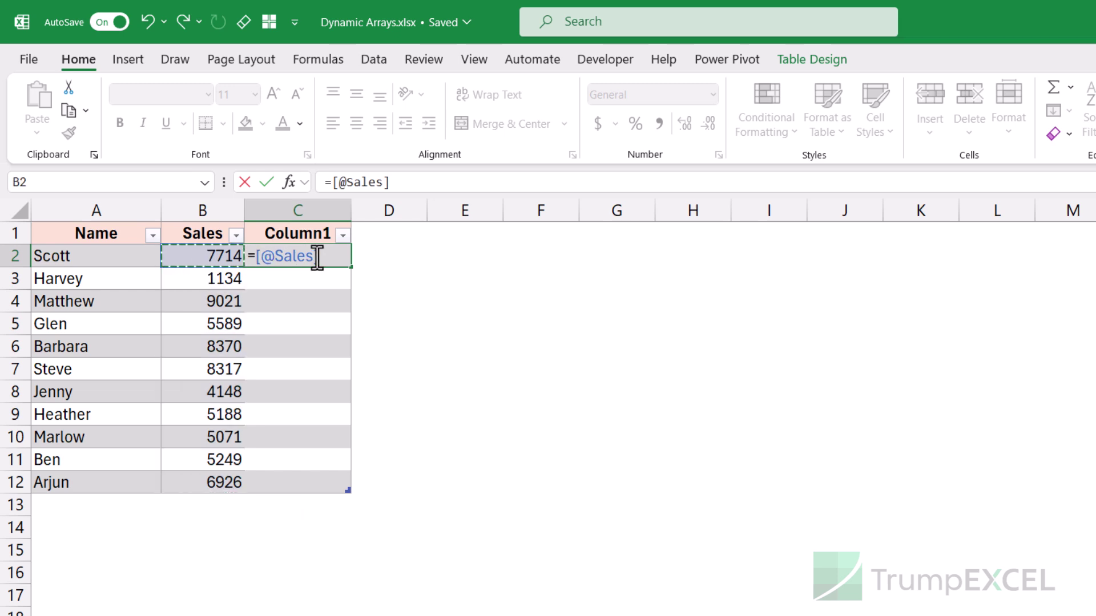
pyautogui.write('*5%')
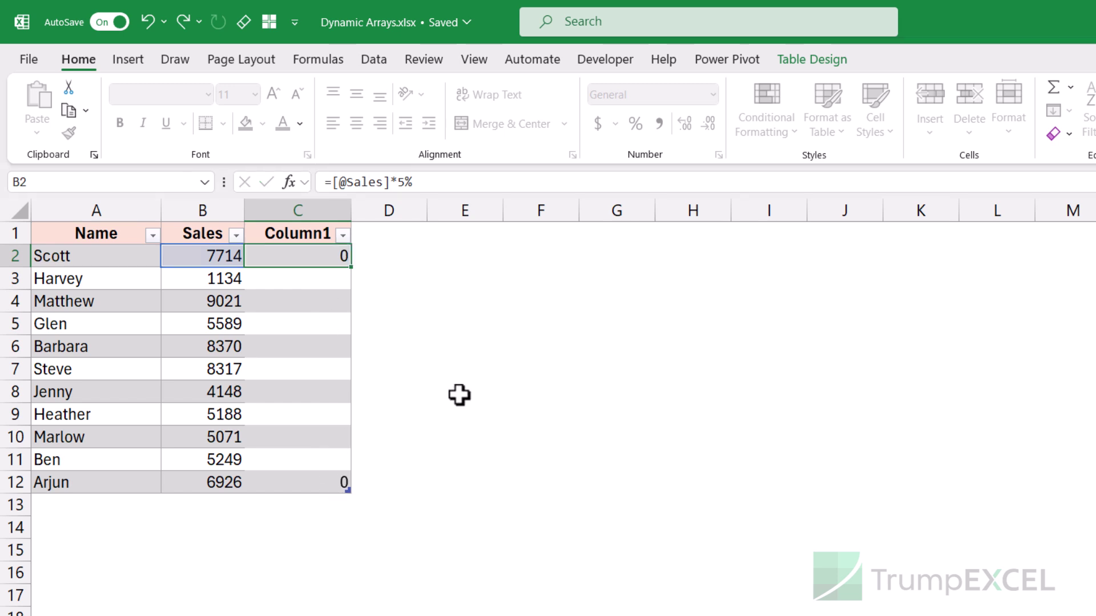
pyautogui.press('Return')
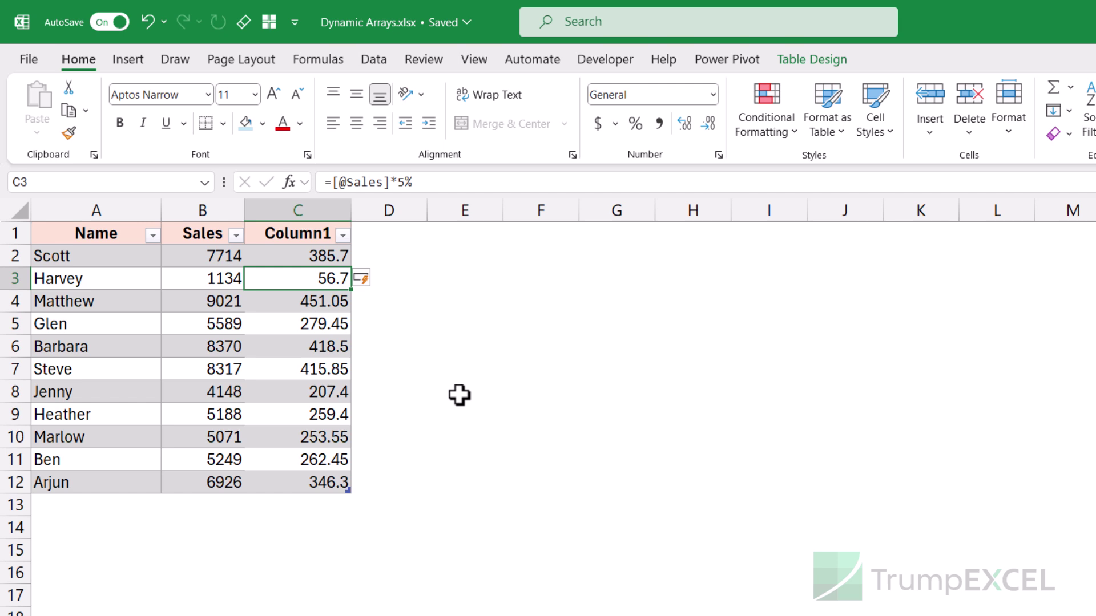
# Extract the table records with sales above 5000 with the formula =FILTER(Table1,Table1[Sales]>5000) in E2.
pyautogui.click(486, 256)
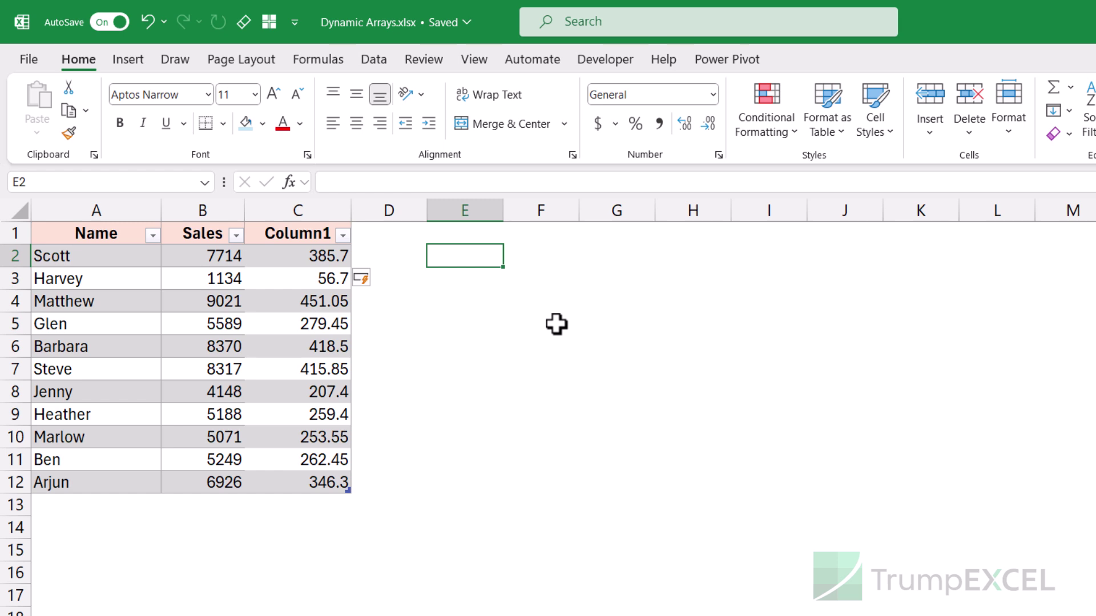
pyautogui.write('=')
pyautogui.press('Left')
pyautogui.press('Right')
pyautogui.press('BackSpace')
pyautogui.press('BackSpace')
pyautogui.write('filte')
pyautogui.press('Tab')
pyautogui.press('Left')
pyautogui.press('Left')
pyautogui.press('Left')
pyautogui.press('Left')
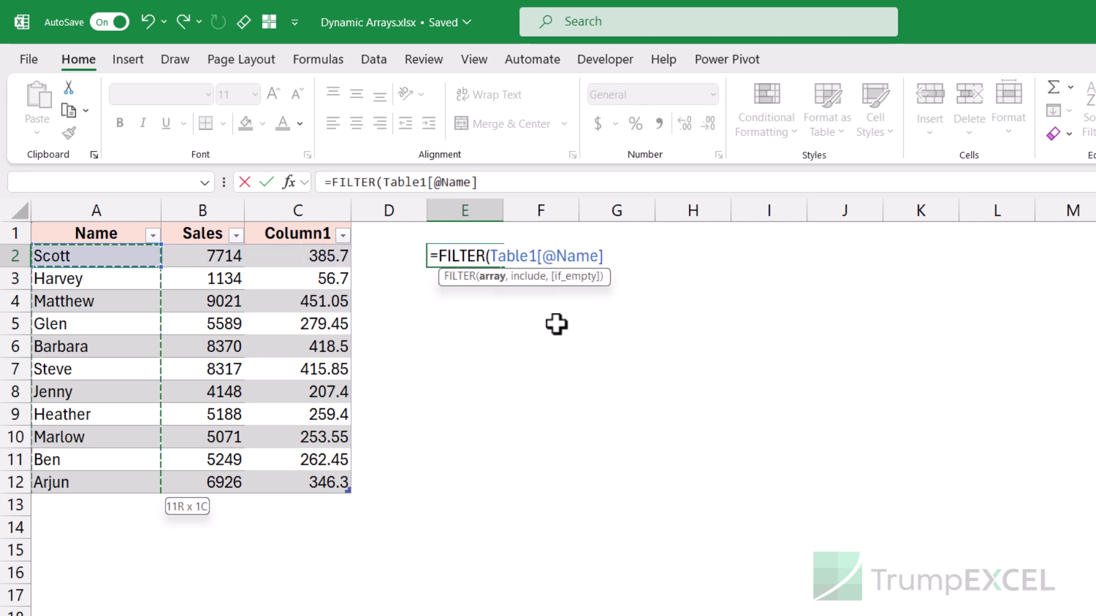
pyautogui.hotkey('ctrl', 'a')
pyautogui.write(',')
pyautogui.press('Left')
pyautogui.press('Left')
pyautogui.press('Left')
pyautogui.hotkey('ctrl', 'space')
pyautogui.write('>5000')
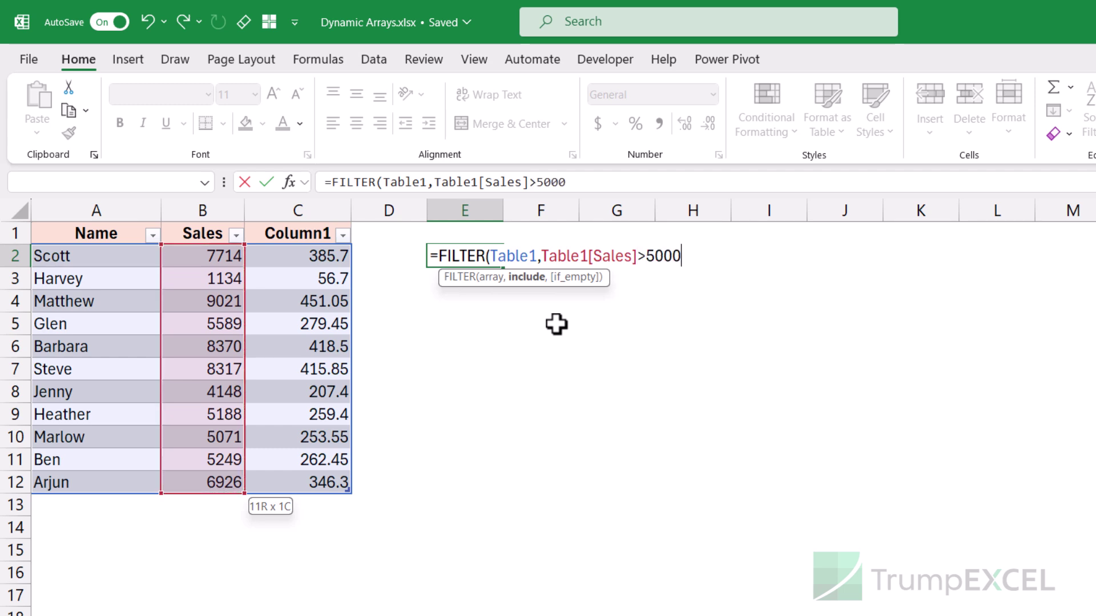
pyautogui.press('Return')
# Try to sort the spilled results in E2:G10 by Column F from largest to smallest.
pyautogui.click(473, 257)
pyautogui.moveTo(473, 257); pyautogui.dragTo(619, 440)
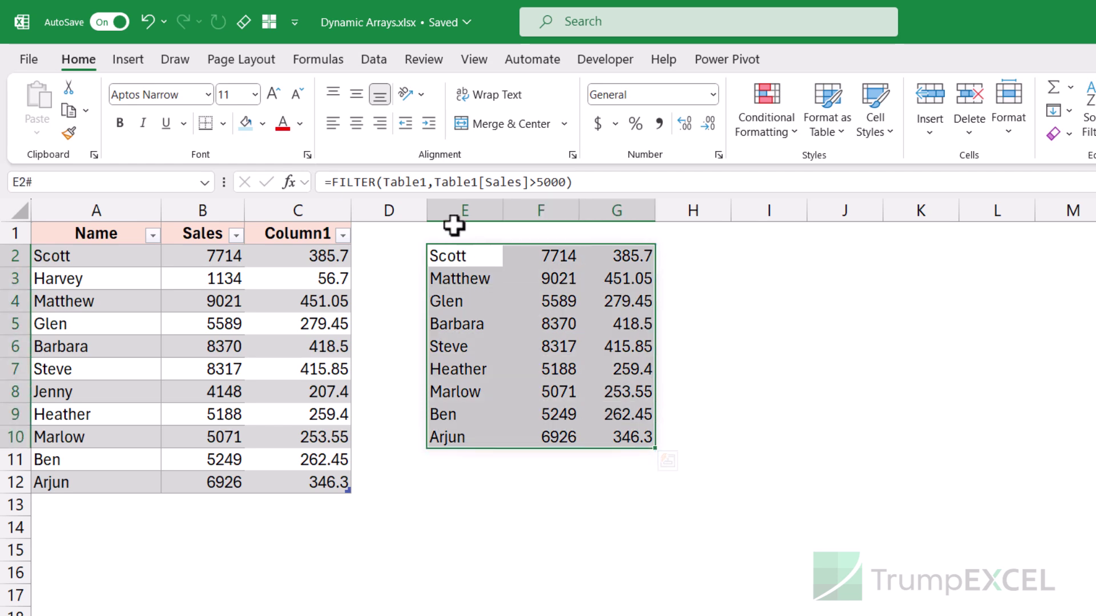
pyautogui.click(374, 61)
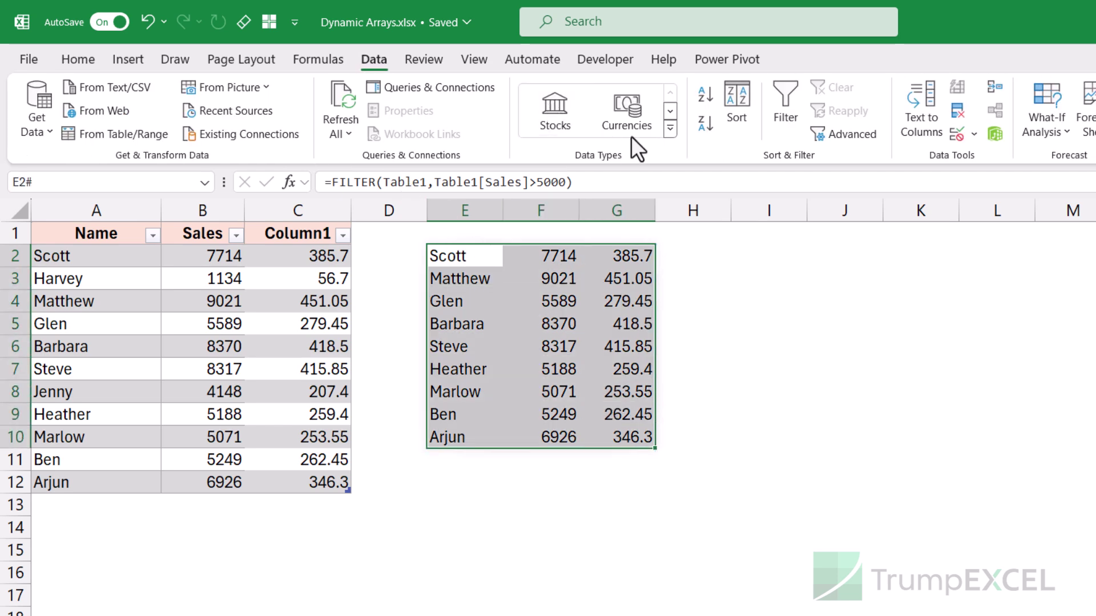
pyautogui.click(737, 96)
pyautogui.moveTo(707, 335); pyautogui.dragTo(744, 219)
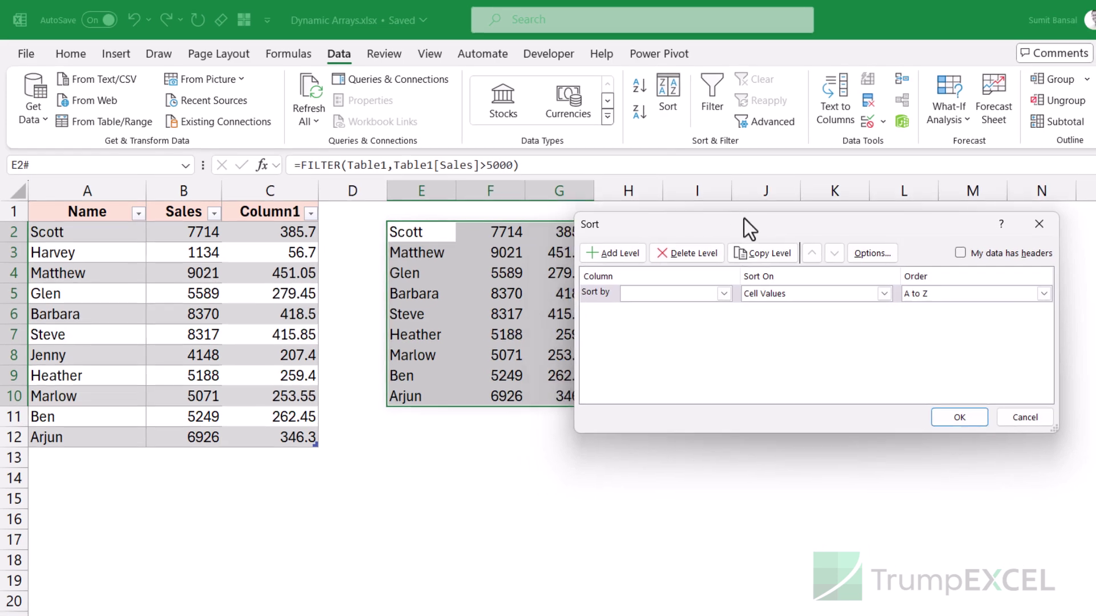
pyautogui.click(725, 296)
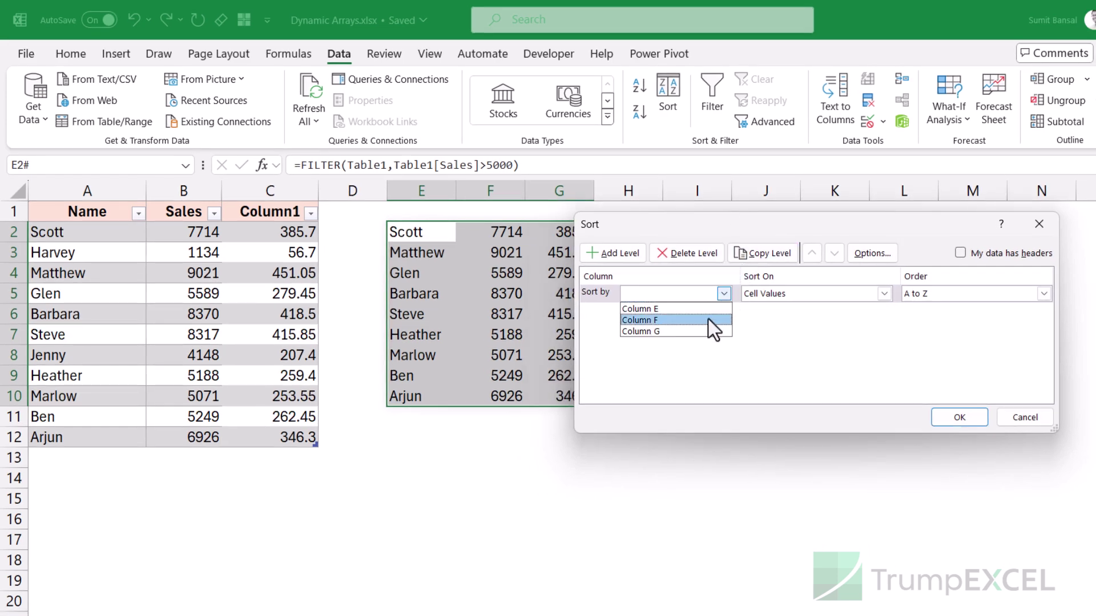
pyautogui.click(707, 320)
pyautogui.click(933, 297)
pyautogui.click(926, 318)
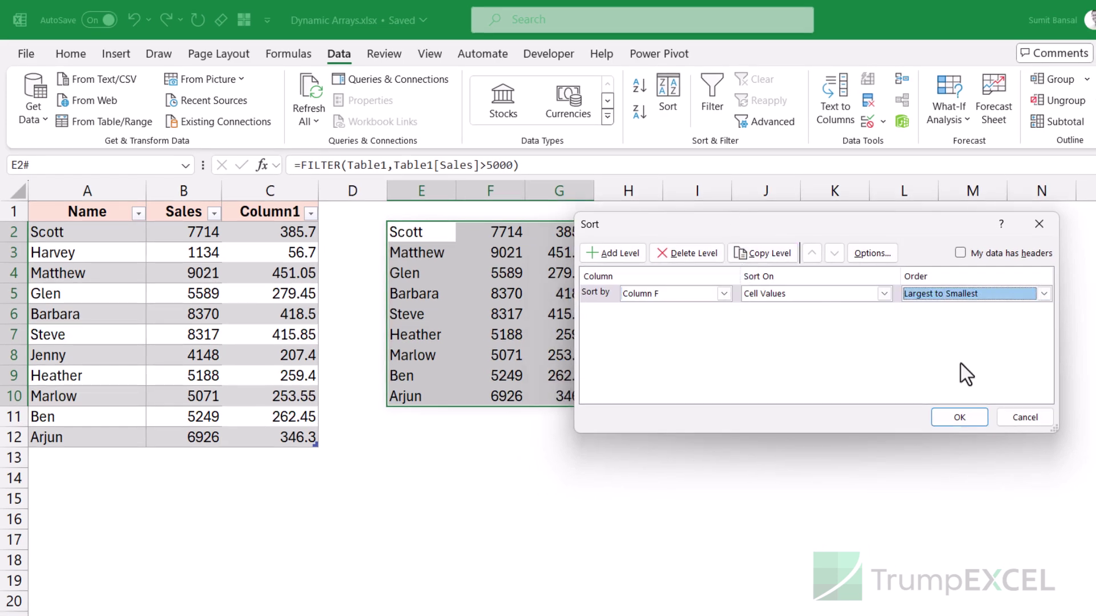
pyautogui.click(957, 419)
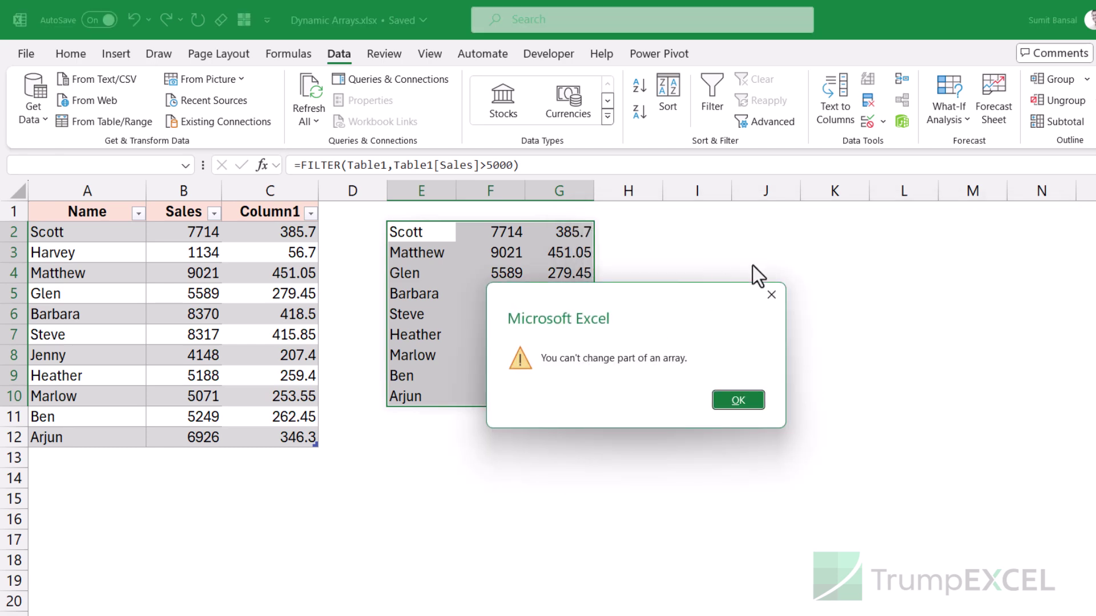
pyautogui.click(771, 297)
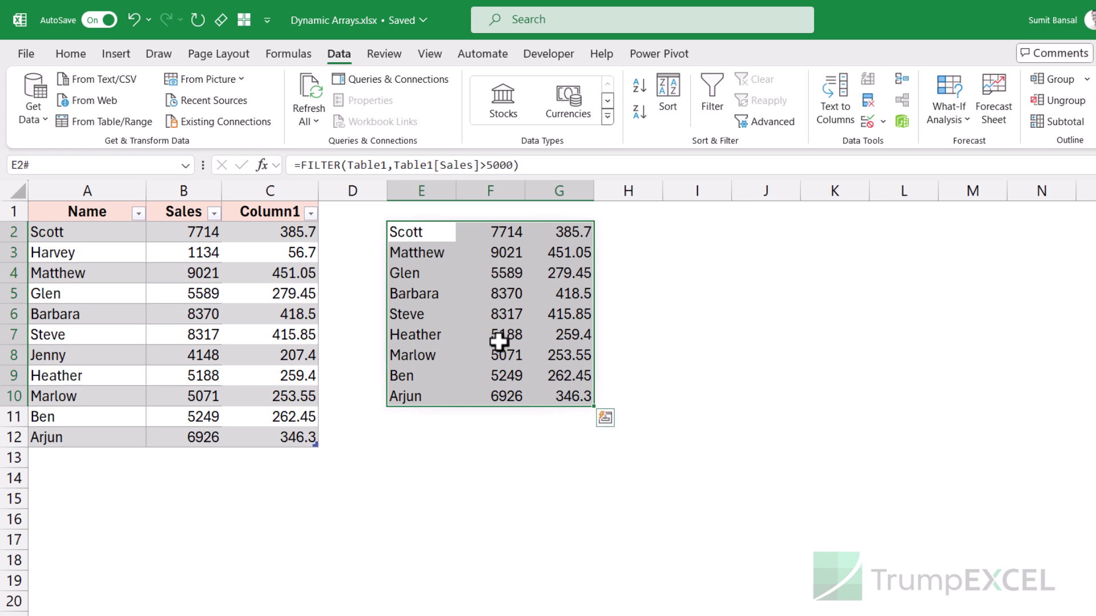